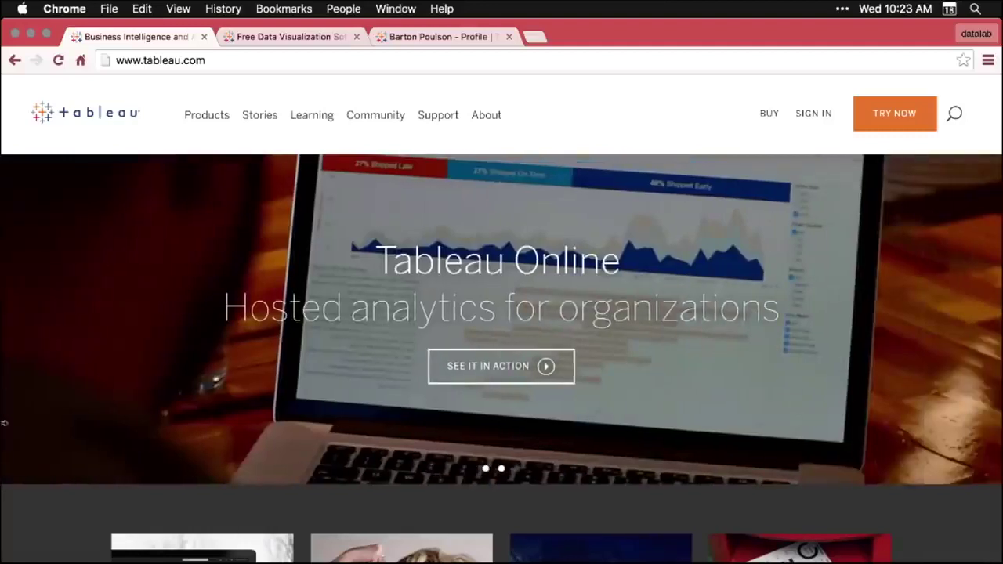
- Open the Tableau Public page from the Tableau product list and look over its contents
{"action": "mouse_move", "coordinate": [212, 118]}
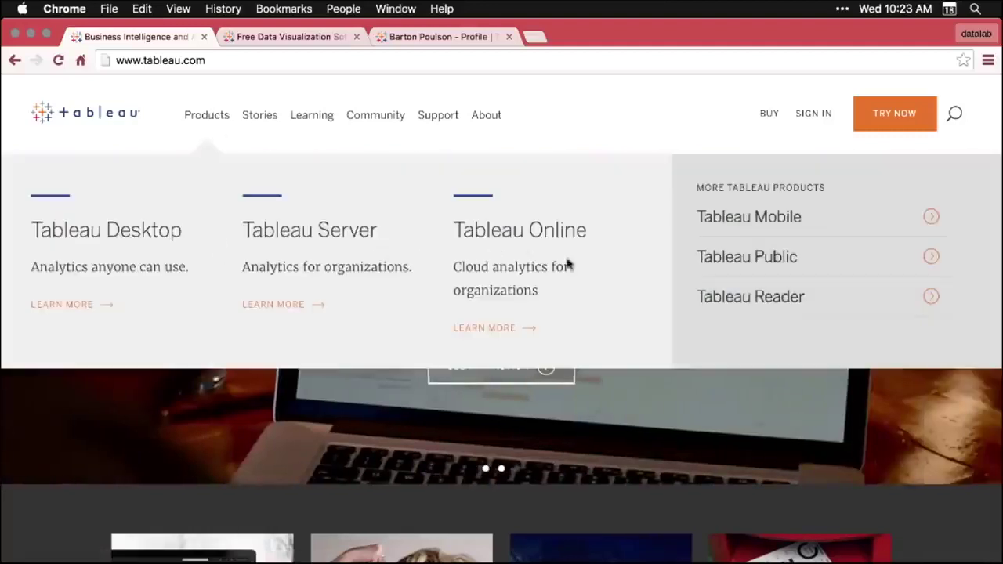
{"action": "left_click", "coordinate": [789, 261]}
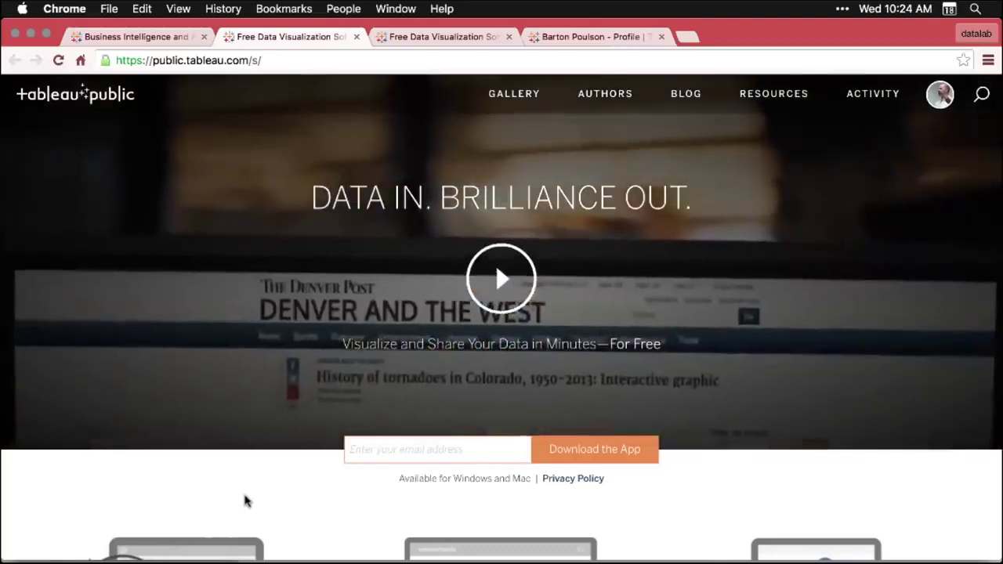
{"action": "scroll", "coordinate": [245, 501], "scroll_direction": "down", "scroll_amount": 5}
{"action": "scroll", "coordinate": [244, 502], "scroll_direction": "down", "scroll_amount": 2}
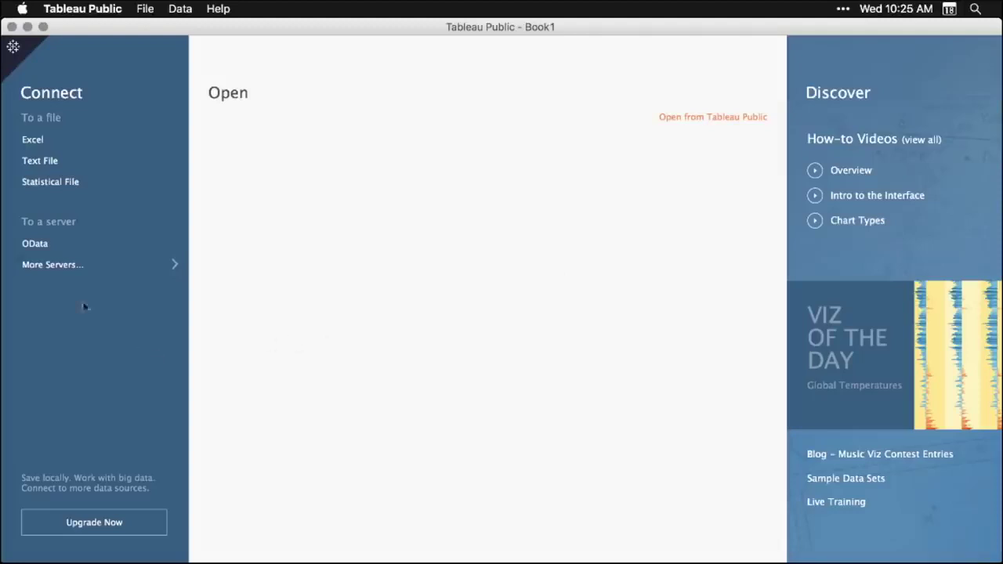
- In Tableau Public, connect to the Excel workbook DS03_2_2_TableauPublic.xlsx and add its Tidy Data sheet to the data source
{"action": "left_click", "coordinate": [35, 141]}
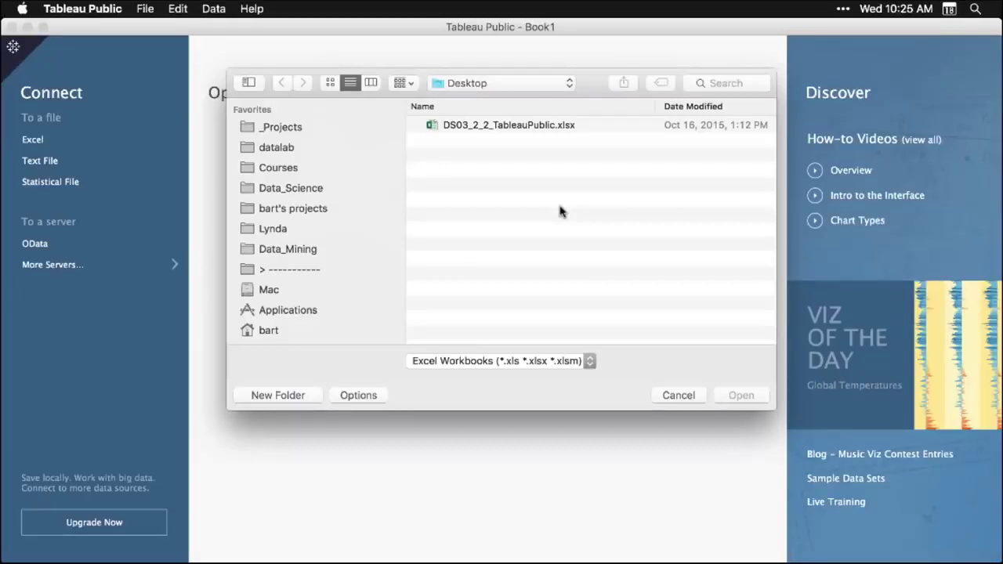
{"action": "left_click", "coordinate": [530, 128]}
{"action": "left_click", "coordinate": [741, 397]}
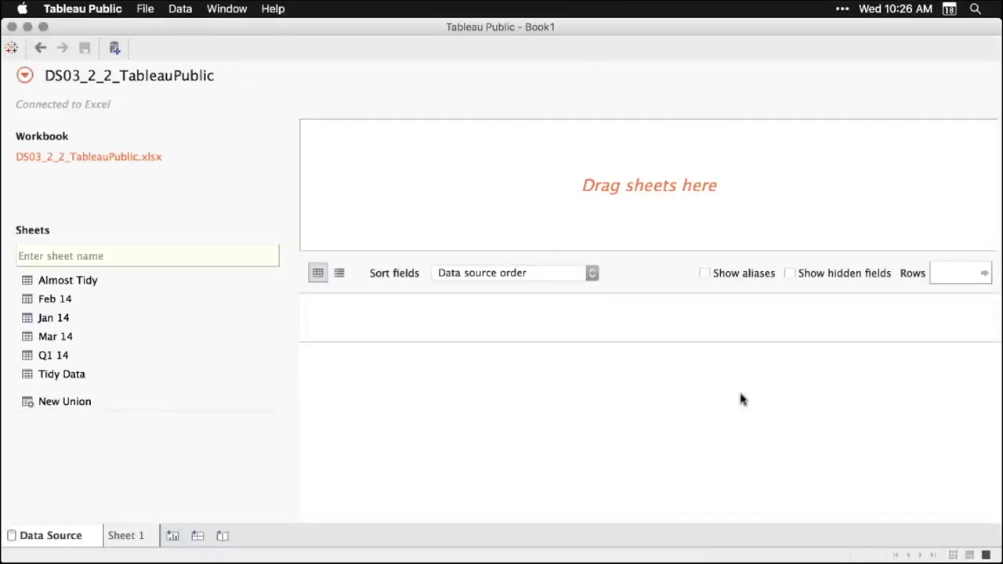
{"action": "left_click", "coordinate": [64, 378]}
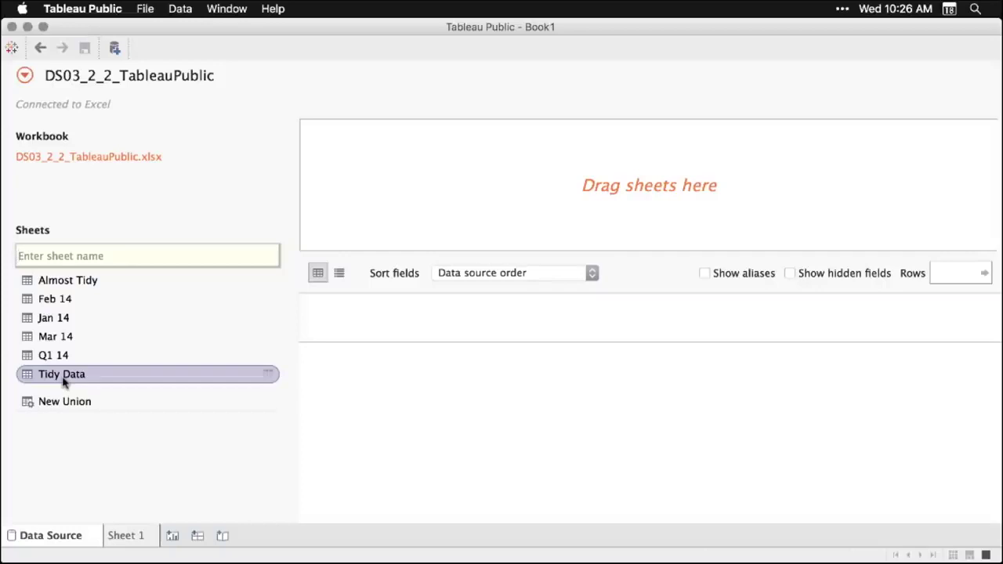
{"action": "left_click_drag", "start_coordinate": [63, 381], "coordinate": [486, 190]}
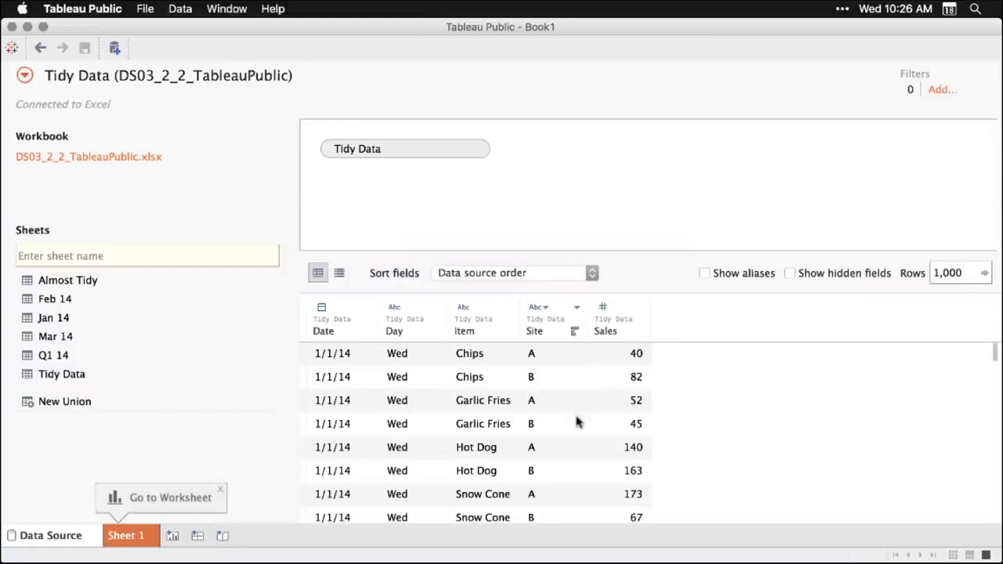
- Look through the first Tidy Data rows and the options available for the Sales field
{"action": "scroll", "coordinate": [576, 422], "scroll_direction": "down", "scroll_amount": 3}
{"action": "scroll", "coordinate": [576, 423], "scroll_direction": "down", "scroll_amount": 2}
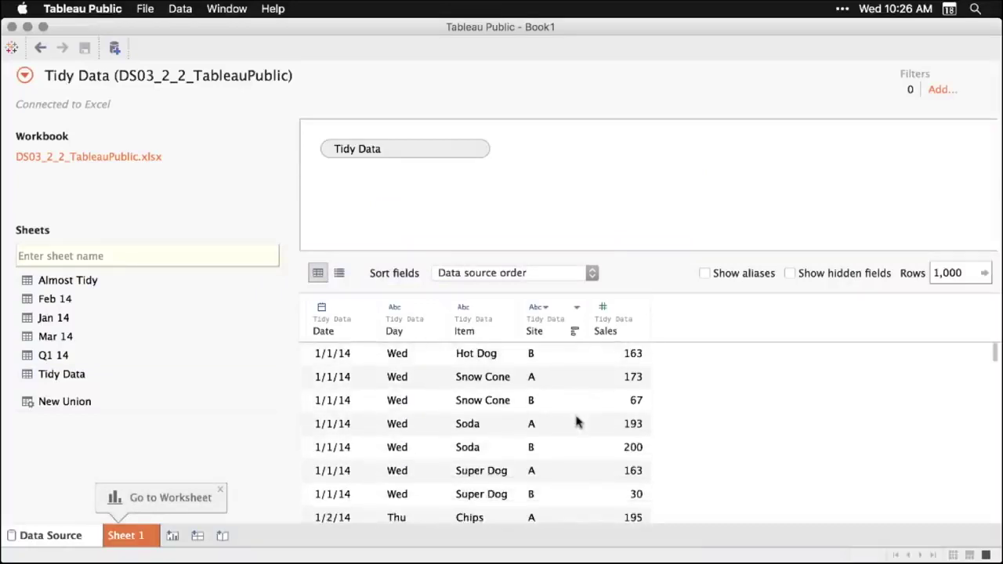
{"action": "scroll", "coordinate": [576, 422], "scroll_direction": "up", "scroll_amount": 5}
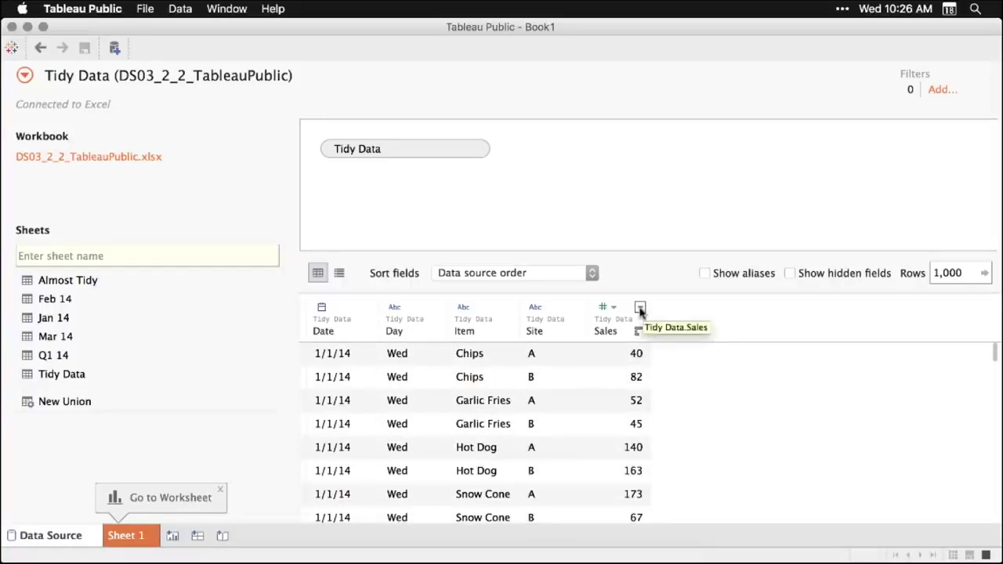
{"action": "left_click", "coordinate": [640, 307]}
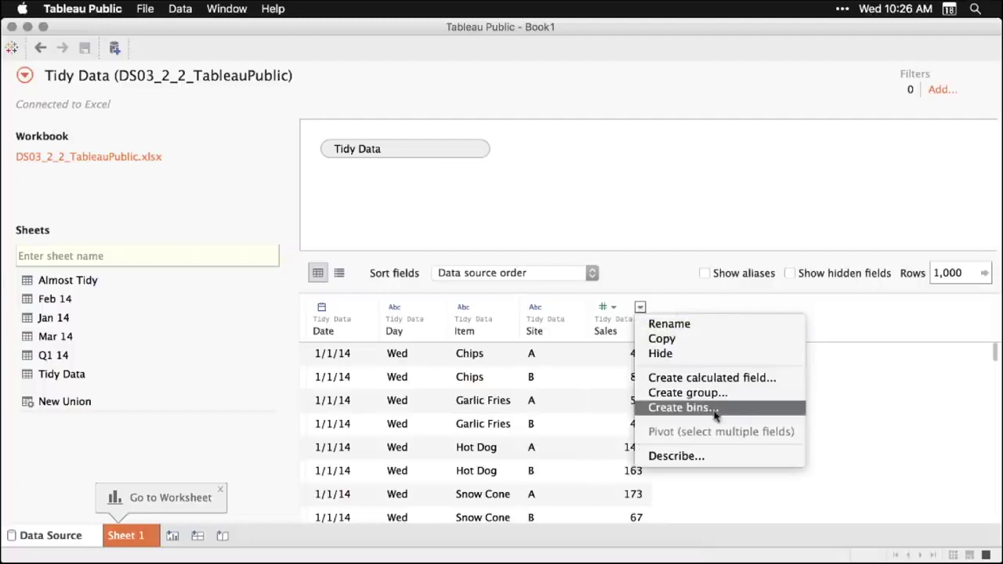
{"action": "left_click", "coordinate": [867, 322]}
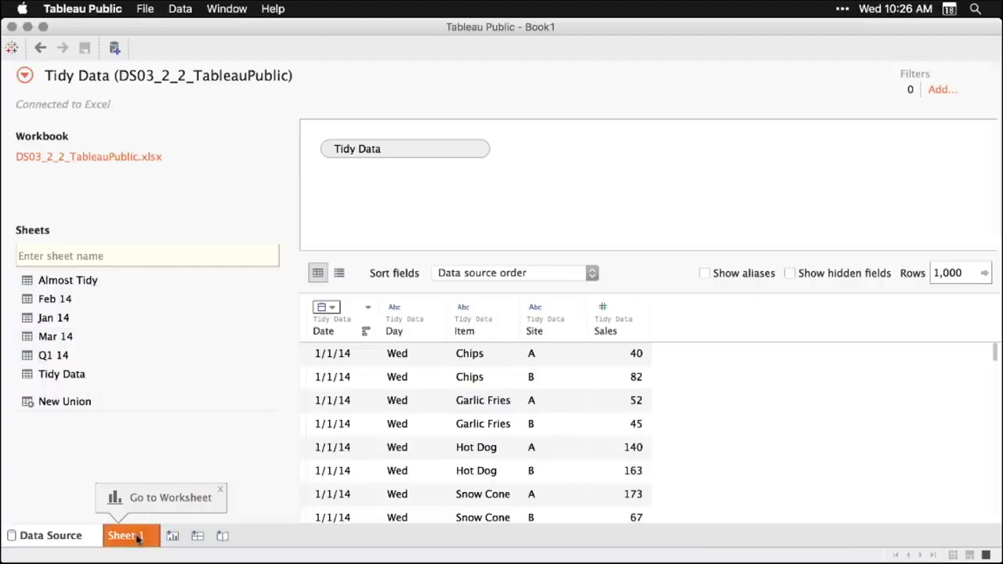
- Dismiss the worksheet hint and open Sheet 1
{"action": "left_click", "coordinate": [221, 491]}
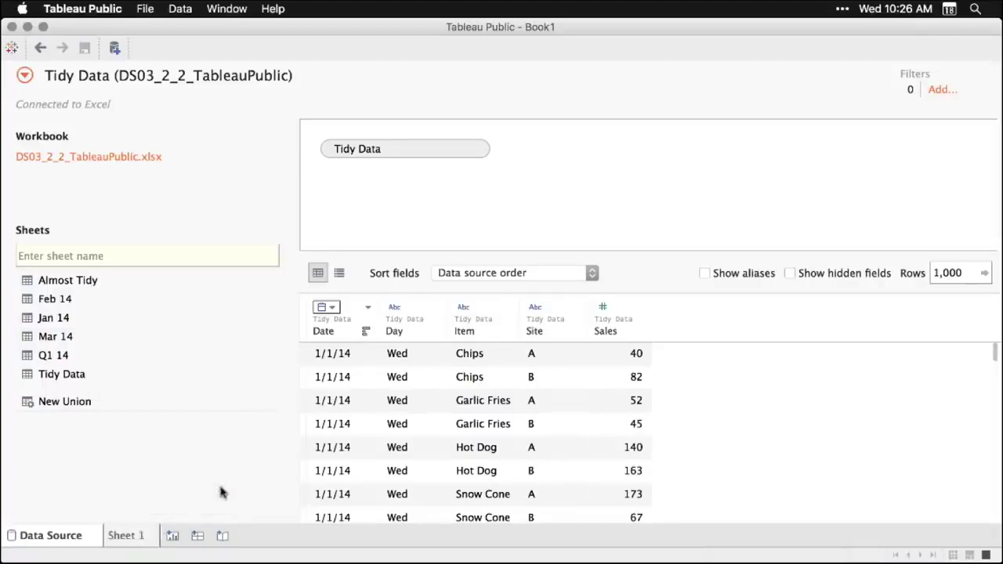
{"action": "left_click", "coordinate": [146, 540]}
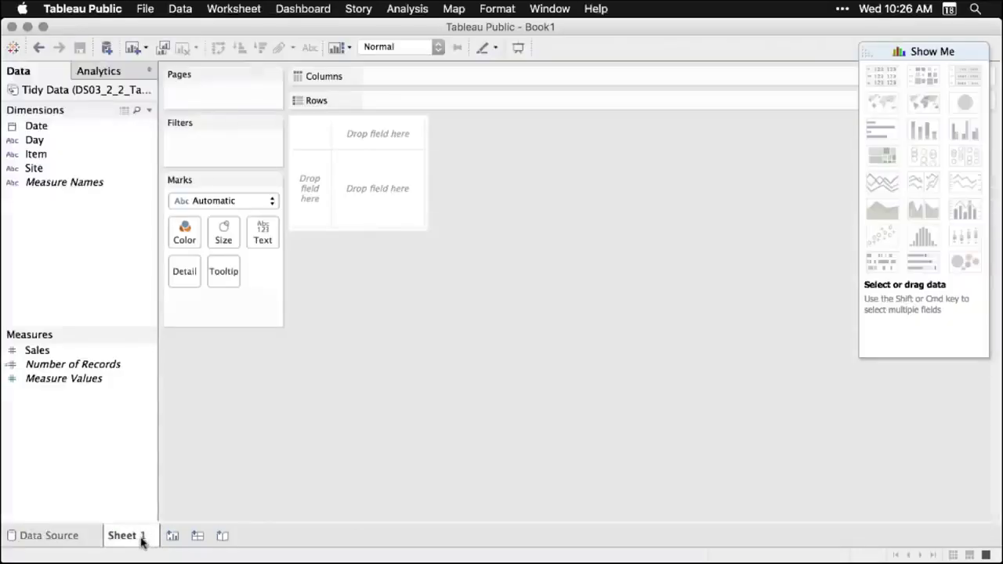
{"action": "mouse_move", "coordinate": [142, 542]}
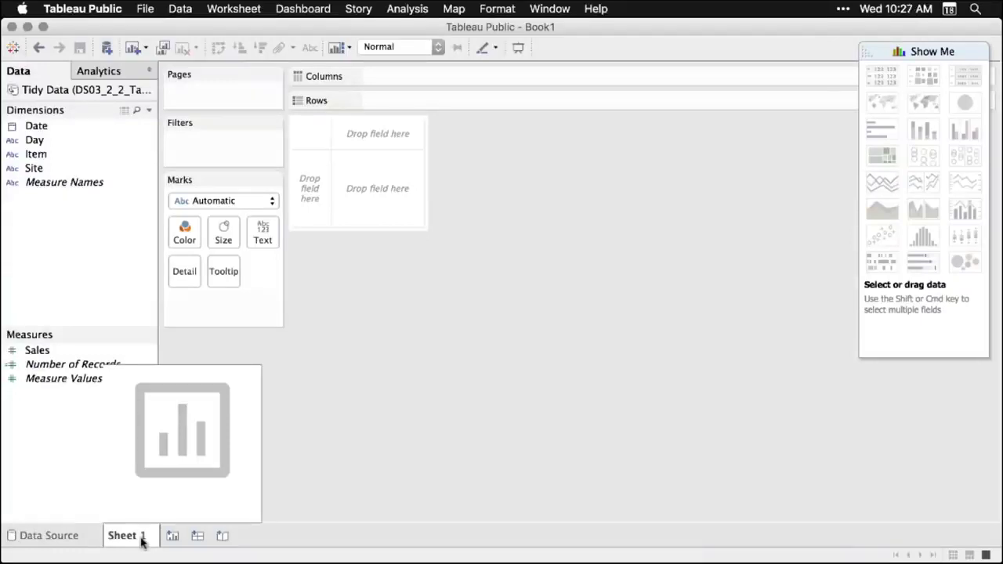
{"action": "key", "text": "super+alt+2"}
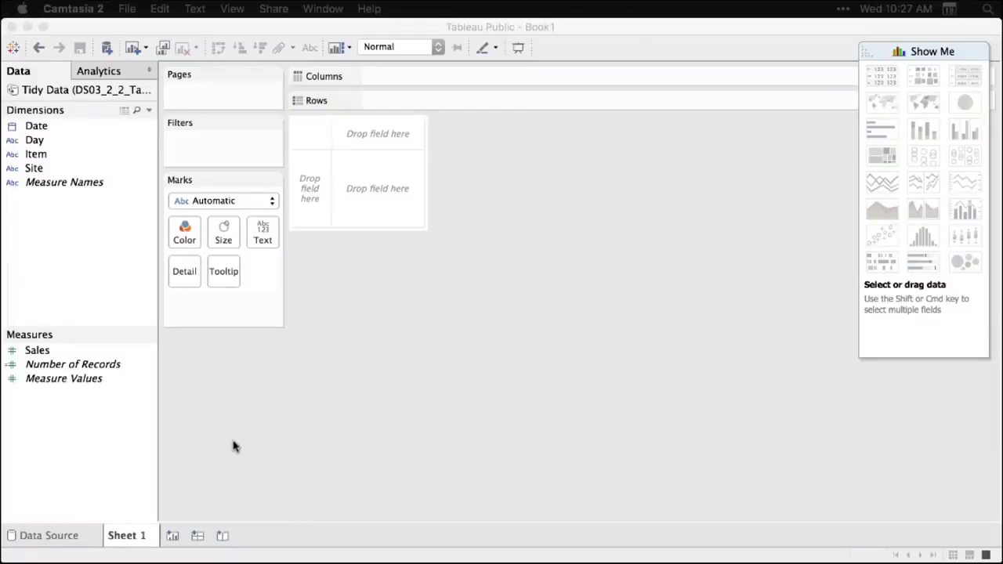
- Build a text table of summed Sales with Item in the rows and Date in the columns
{"action": "left_click", "coordinate": [37, 350]}
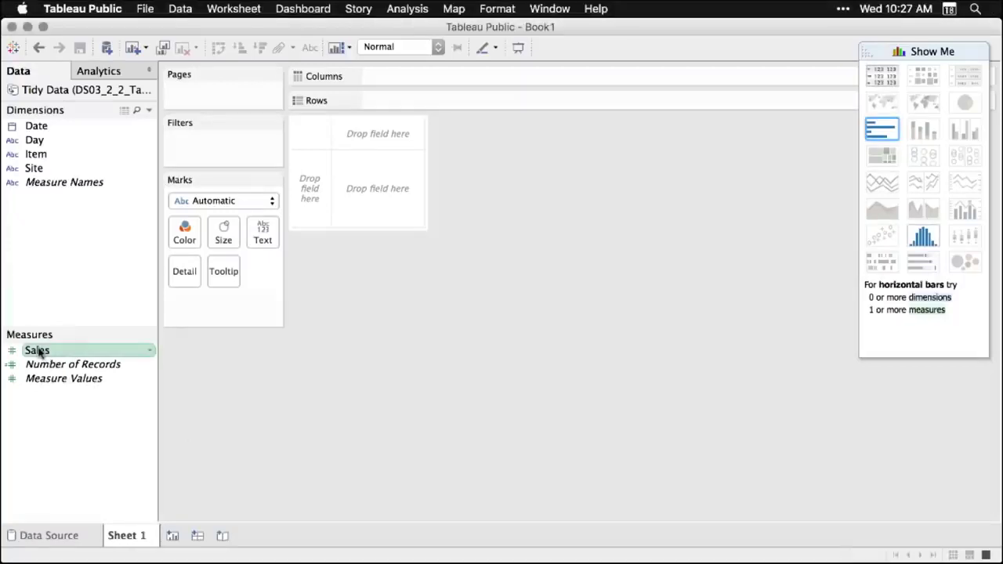
{"action": "left_click_drag", "start_coordinate": [37, 353], "coordinate": [377, 190]}
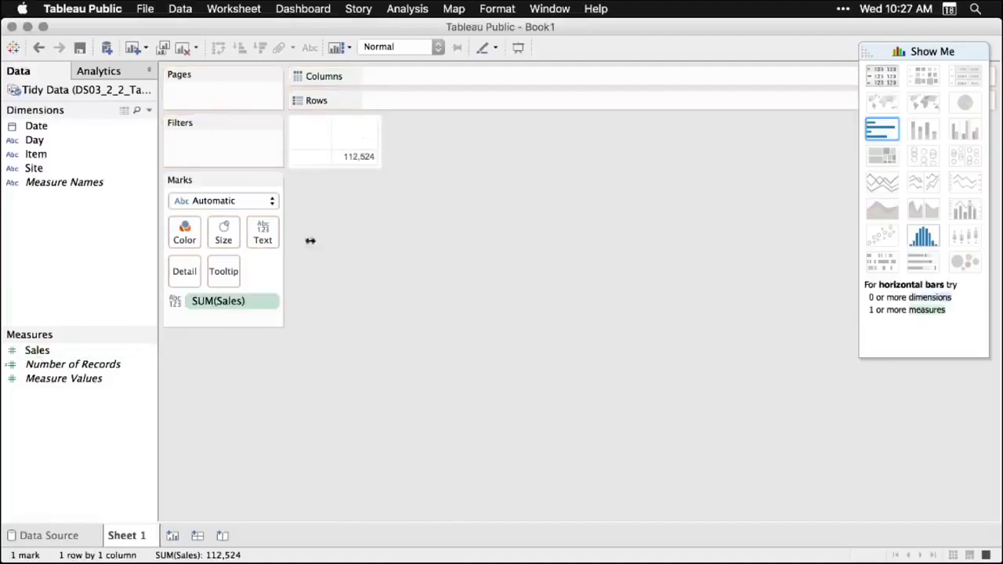
{"action": "mouse_move", "coordinate": [372, 165]}
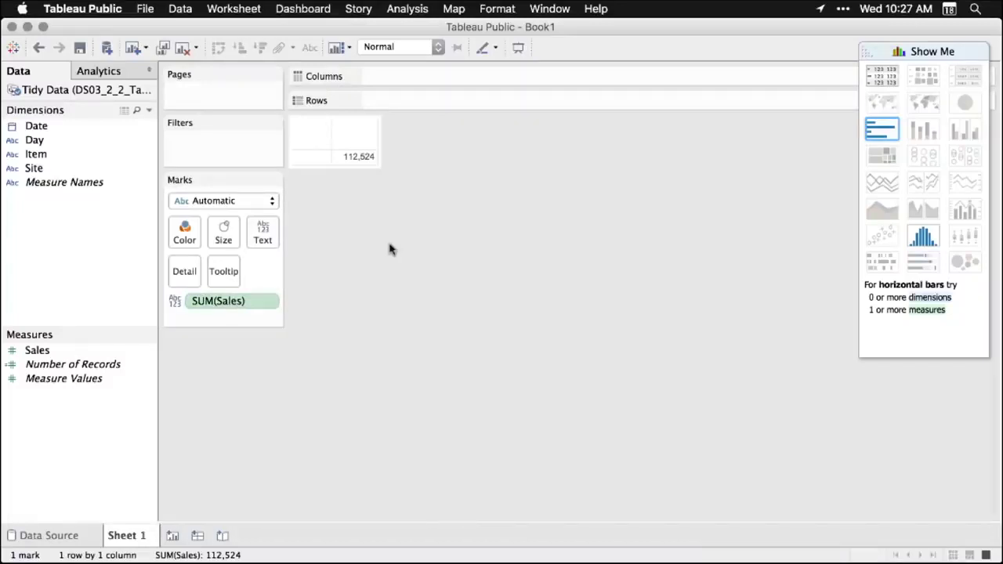
{"action": "left_click", "coordinate": [41, 156]}
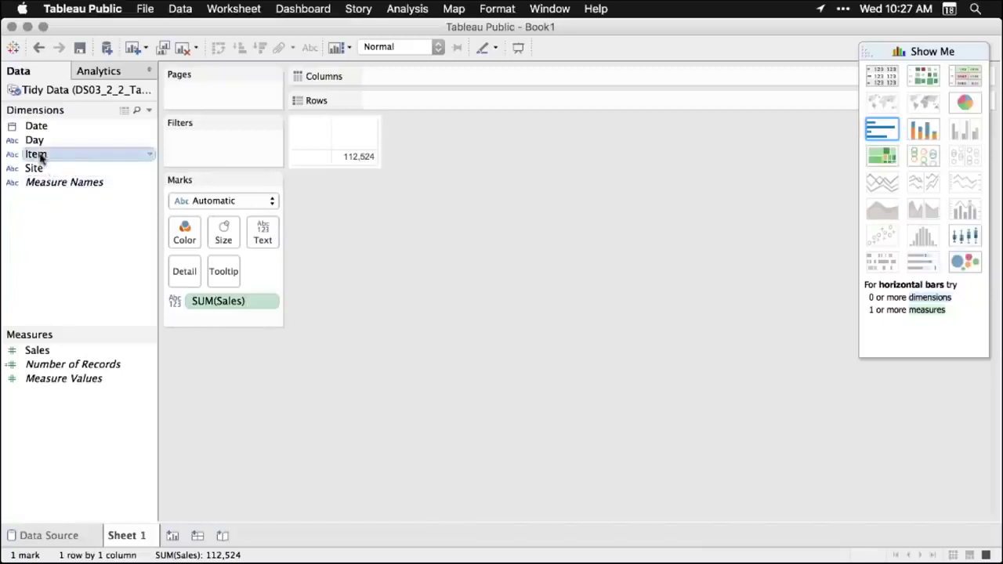
{"action": "left_click_drag", "start_coordinate": [41, 156], "coordinate": [402, 104]}
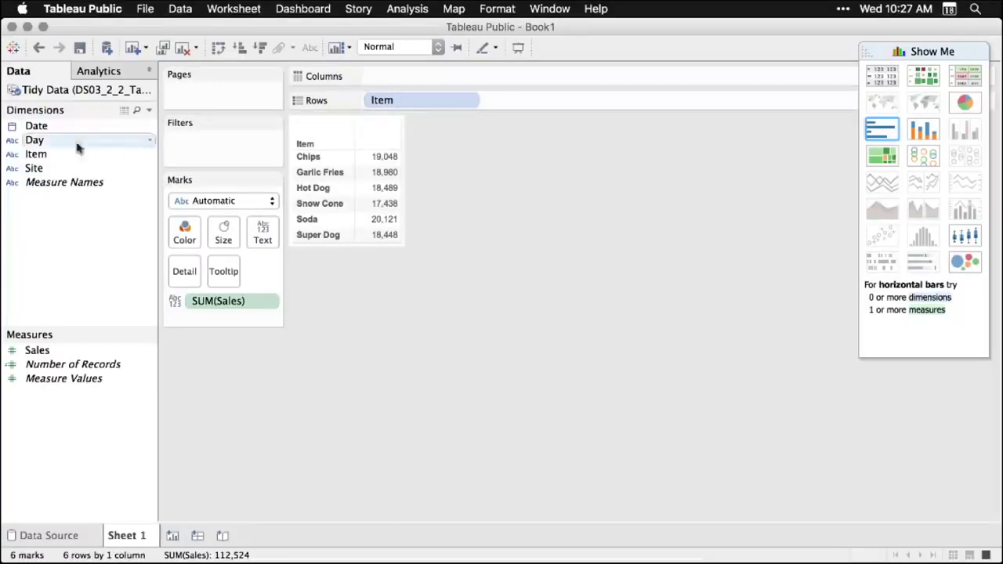
{"action": "left_click", "coordinate": [35, 130]}
{"action": "left_click_drag", "start_coordinate": [34, 130], "coordinate": [389, 81]}
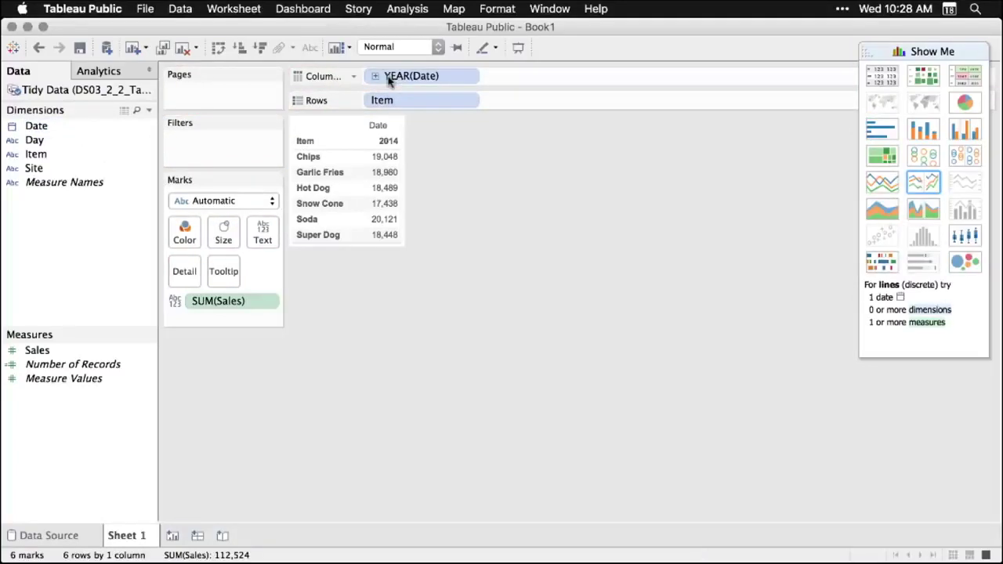
- Try grouping the Date columns by quarter and by continuous day
{"action": "left_click", "coordinate": [467, 78]}
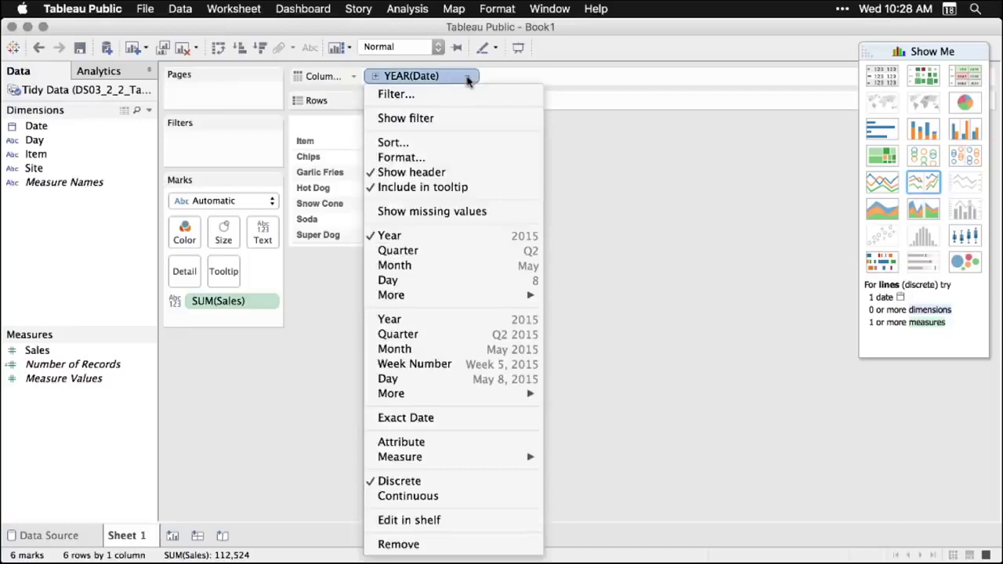
{"action": "left_click", "coordinate": [470, 250]}
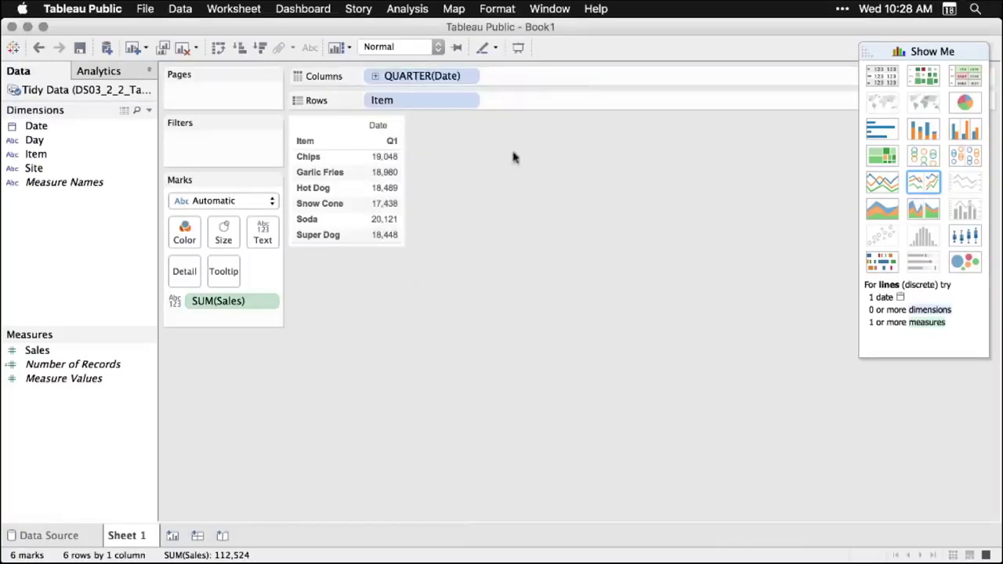
{"action": "left_click", "coordinate": [469, 76]}
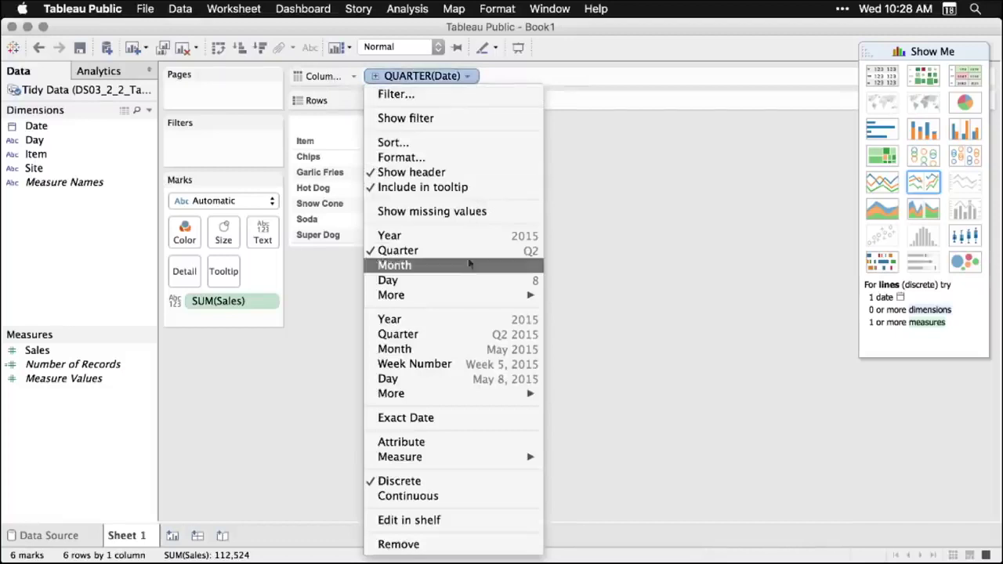
{"action": "left_click", "coordinate": [482, 381]}
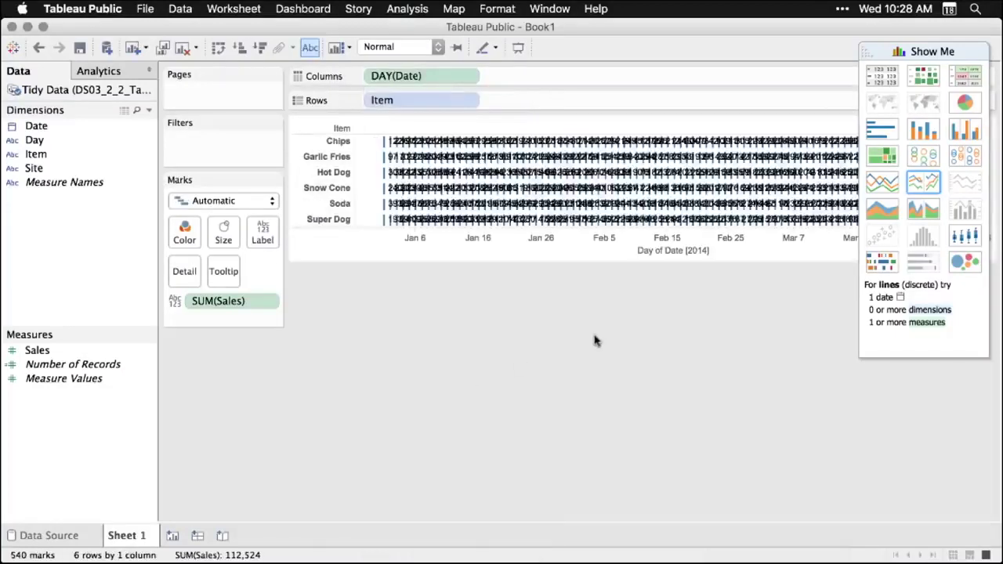
- Group Date by continuous week number and convert the table to a continuous line chart with one line per item
{"action": "left_click", "coordinate": [471, 75]}
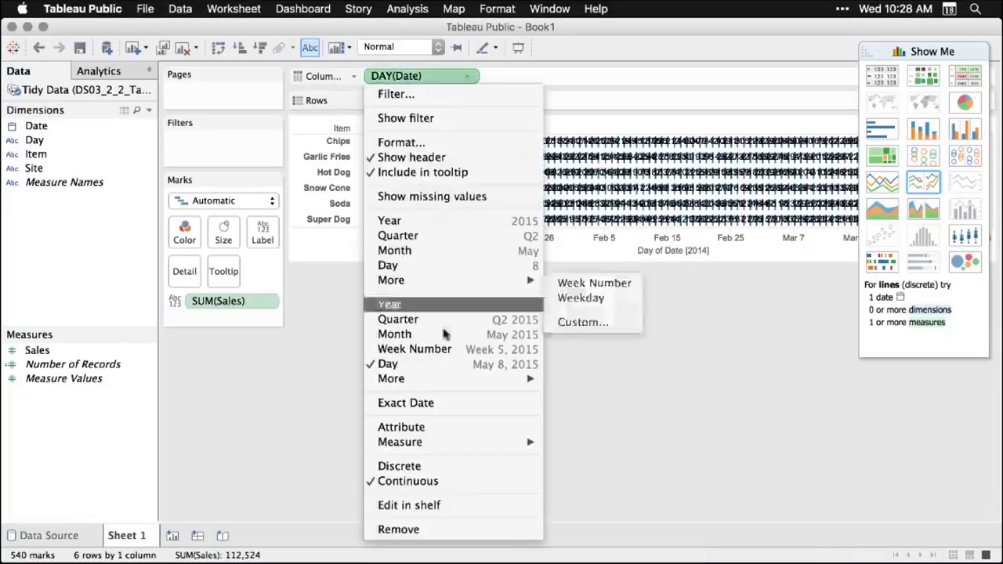
{"action": "left_click", "coordinate": [444, 351]}
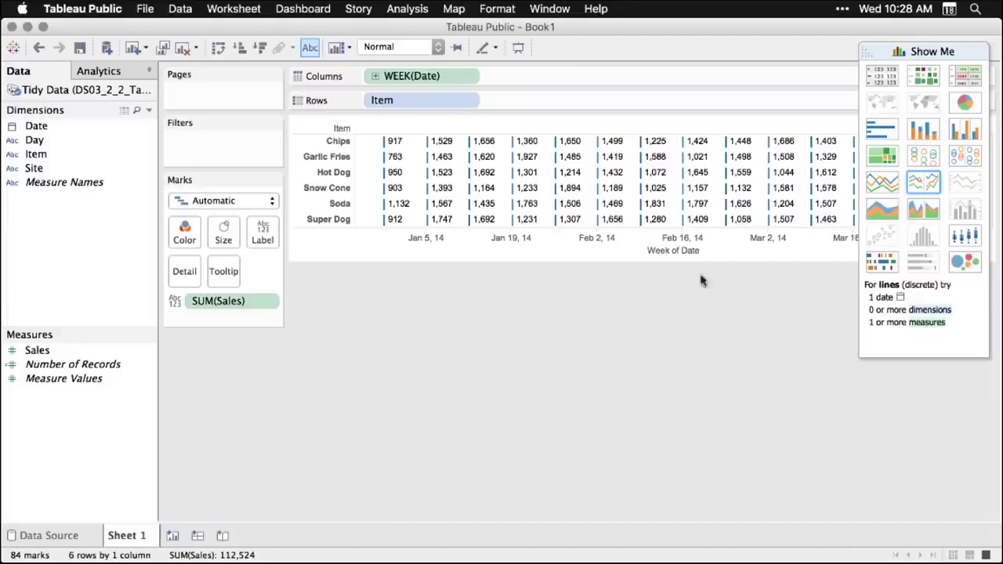
{"action": "left_click", "coordinate": [882, 183]}
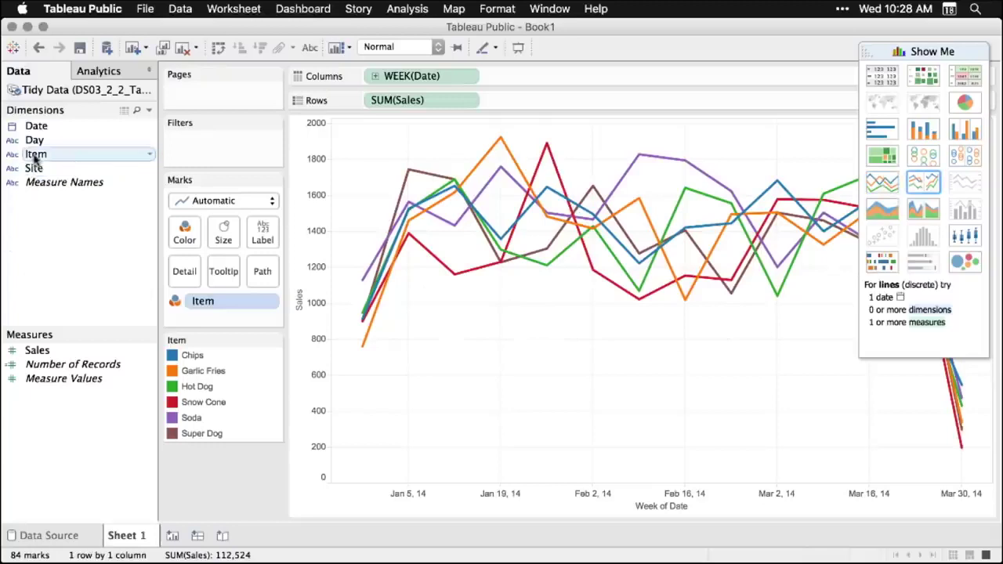
- Split the line chart into separate rows by Item and color the lines by Site
{"action": "left_click_drag", "start_coordinate": [34, 159], "coordinate": [377, 100]}
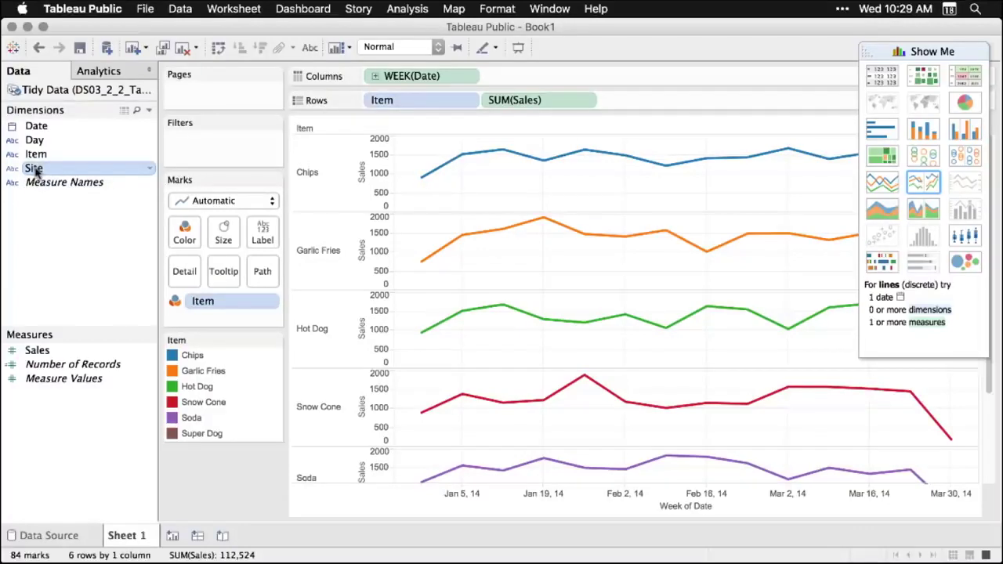
{"action": "left_click_drag", "start_coordinate": [36, 172], "coordinate": [219, 307]}
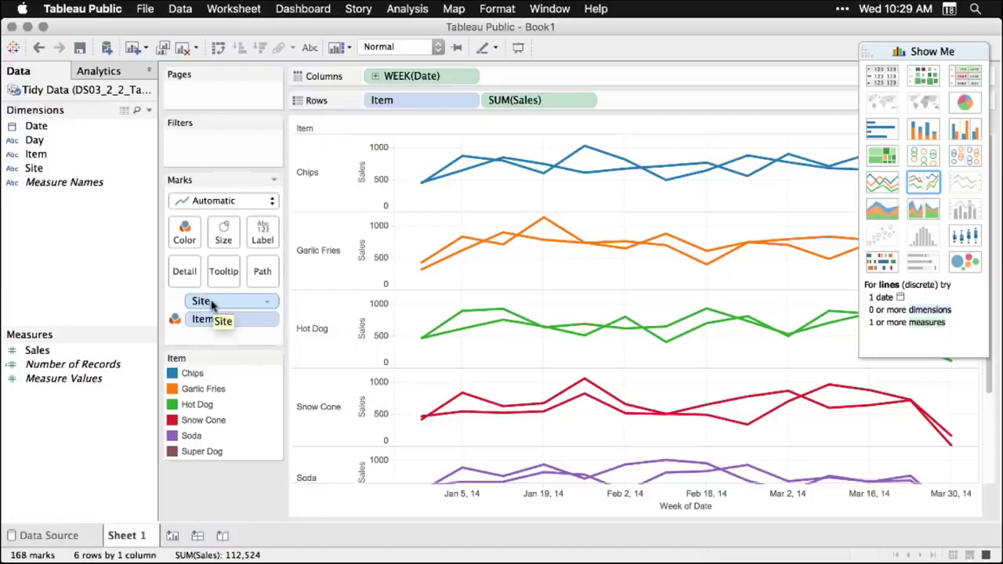
{"action": "left_click_drag", "start_coordinate": [212, 306], "coordinate": [187, 233]}
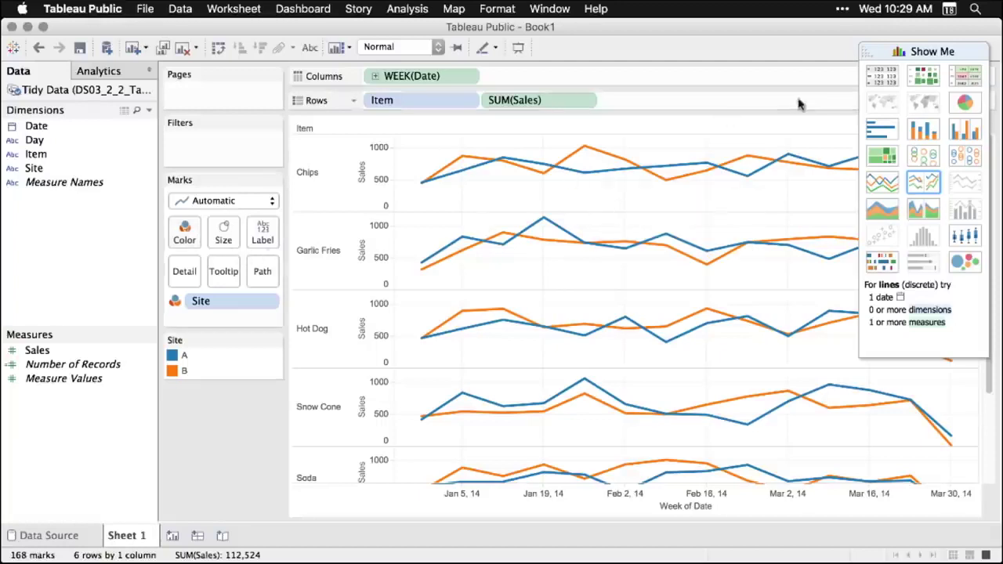
- Add an average line for each item and a Sales forecast to the line charts
{"action": "left_click", "coordinate": [106, 71]}
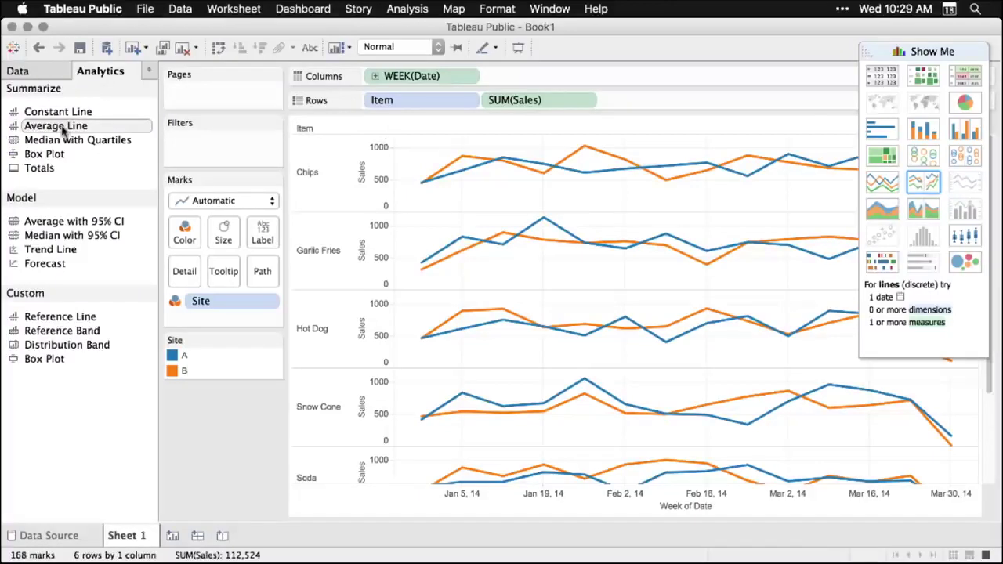
{"action": "left_click_drag", "start_coordinate": [63, 132], "coordinate": [487, 169]}
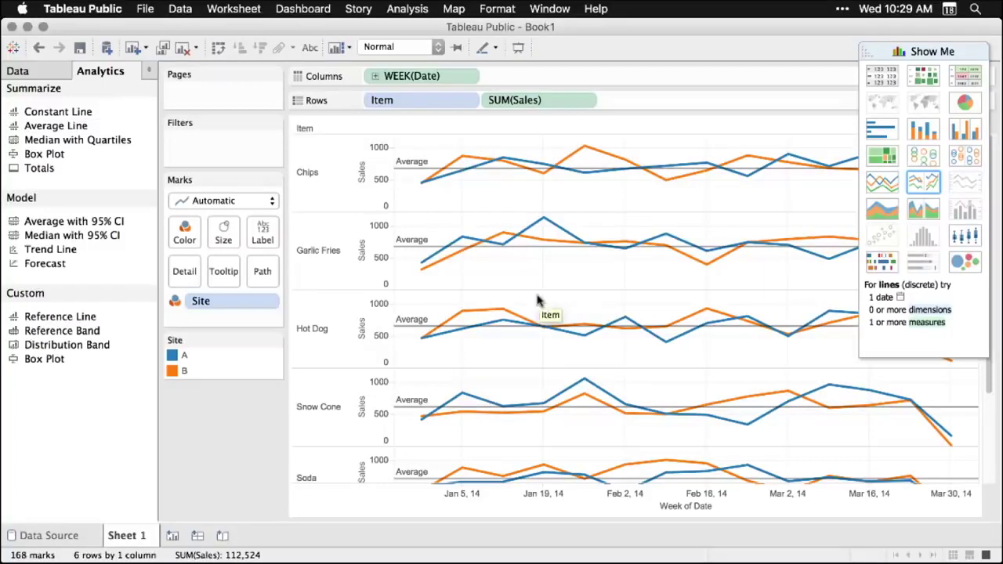
{"action": "scroll", "coordinate": [518, 329], "scroll_direction": "down", "scroll_amount": 3}
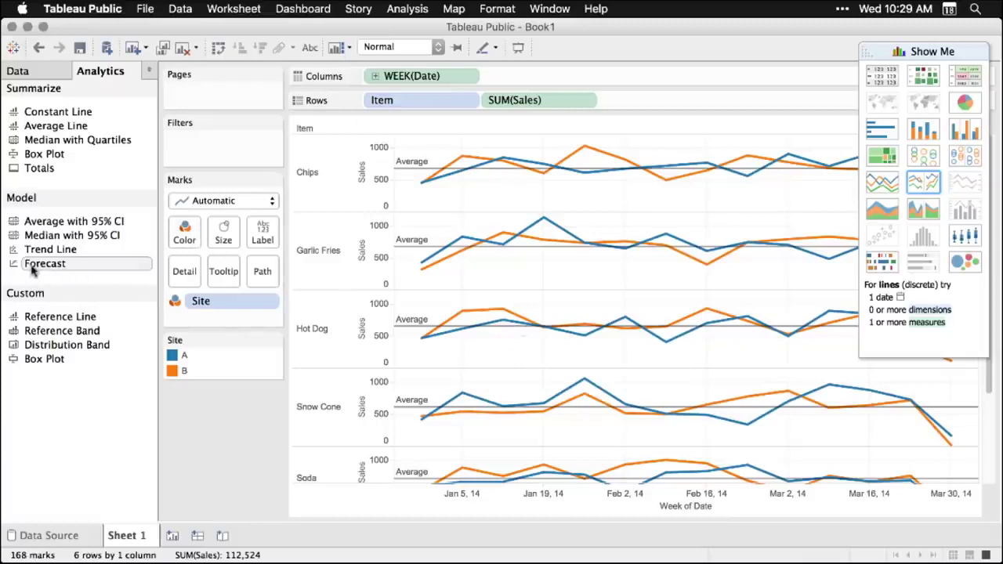
{"action": "left_click_drag", "start_coordinate": [33, 269], "coordinate": [427, 145]}
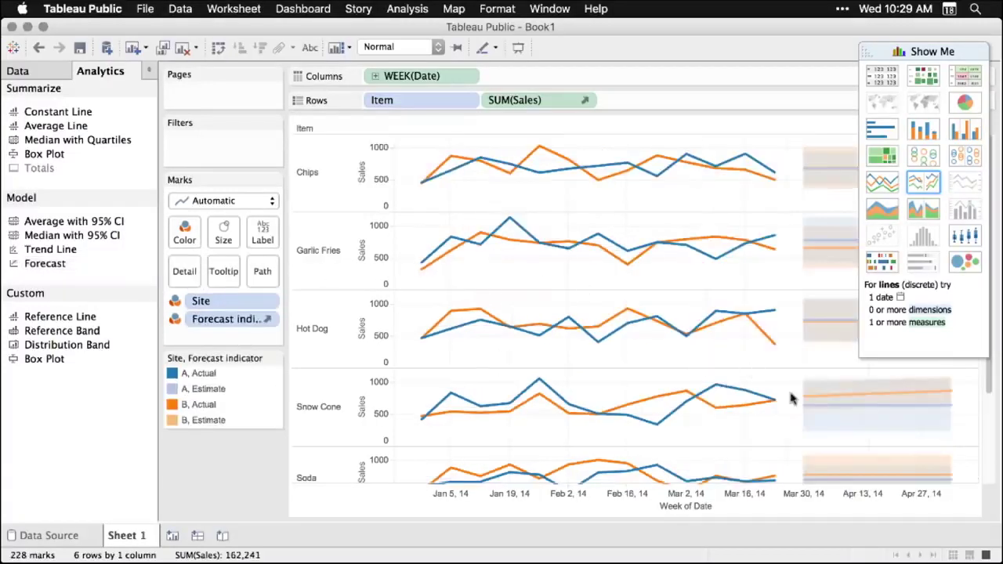
- Detach the Show Me chart palette and place the floating palette over the forecast end of the line charts
{"action": "left_click_drag", "start_coordinate": [866, 51], "coordinate": [383, 219]}
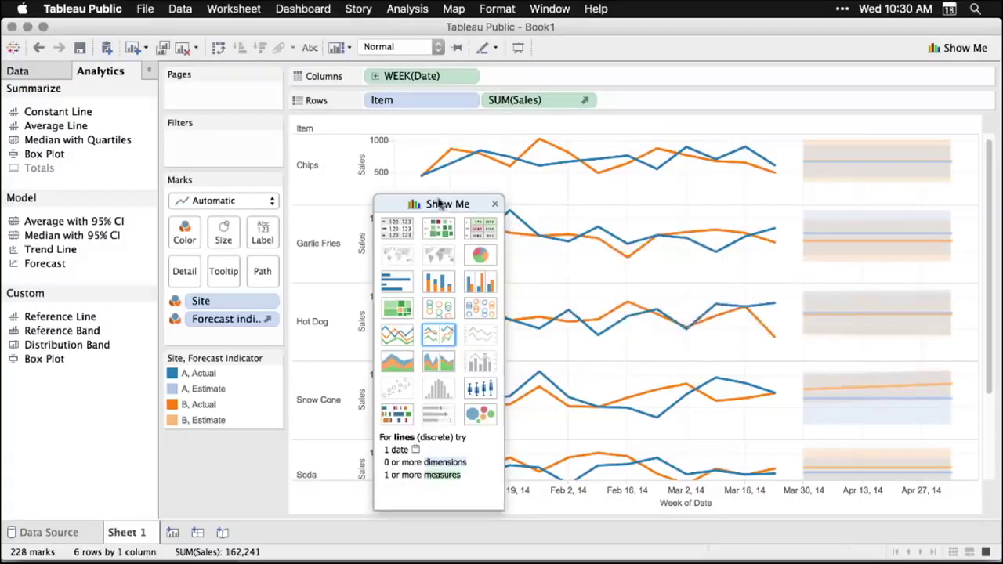
{"action": "left_click_drag", "start_coordinate": [439, 205], "coordinate": [922, 72]}
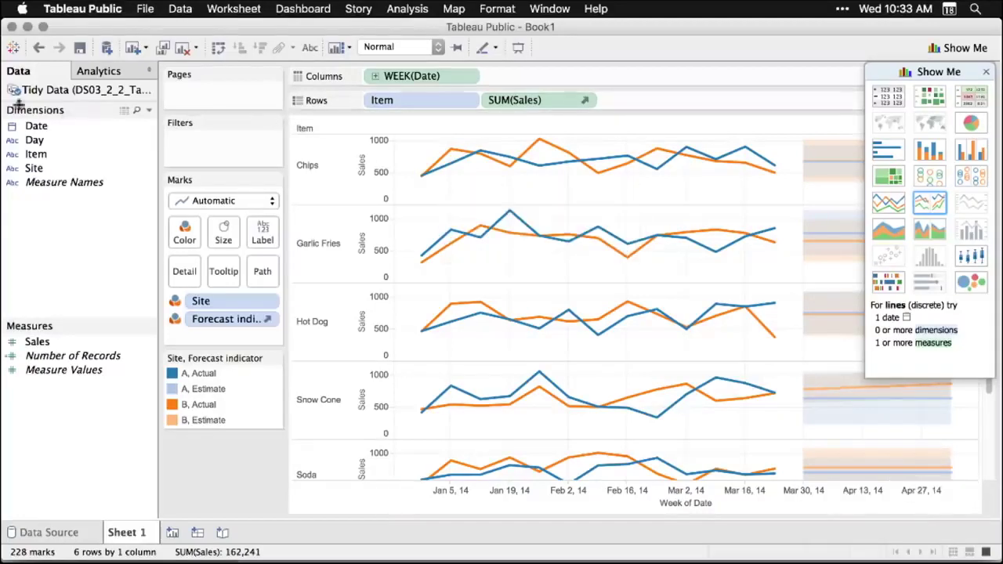
- Start saving the workbook online and sign in to Tableau Public with the account e-mail and password
{"action": "left_click", "coordinate": [81, 47]}
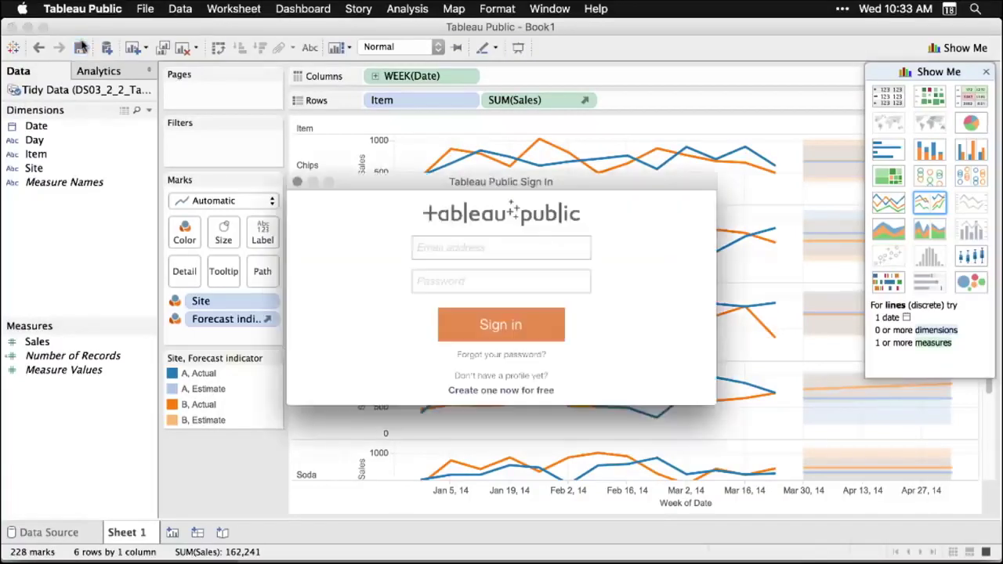
{"action": "key", "text": "super+v"}
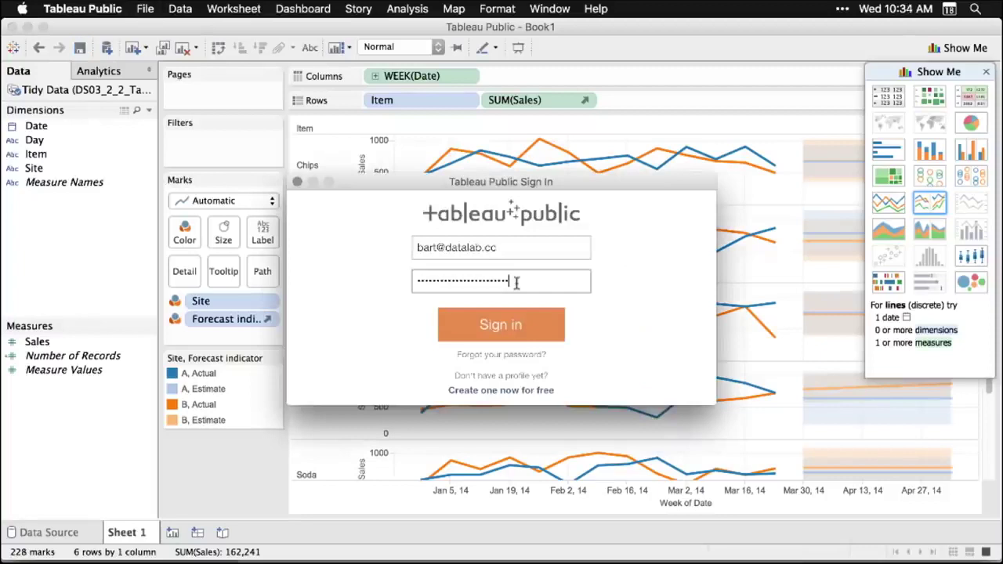
{"action": "left_click", "coordinate": [525, 333]}
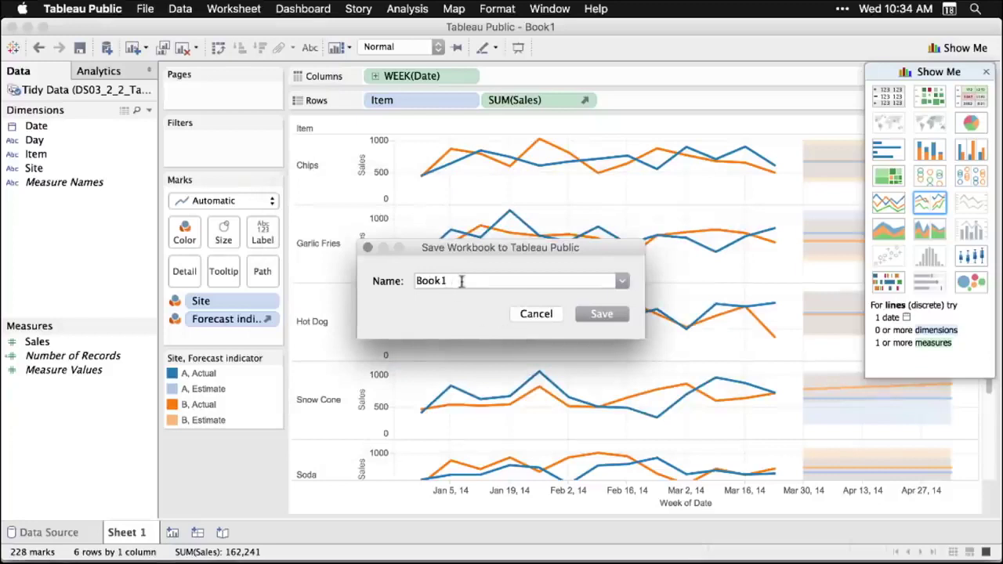
- Save the workbook to Tableau Public under the name DS03_2_2_TableauPublic
{"action": "key", "text": "super+a"}
{"action": "type", "text": "DS03_2_2_TableauPublic"}
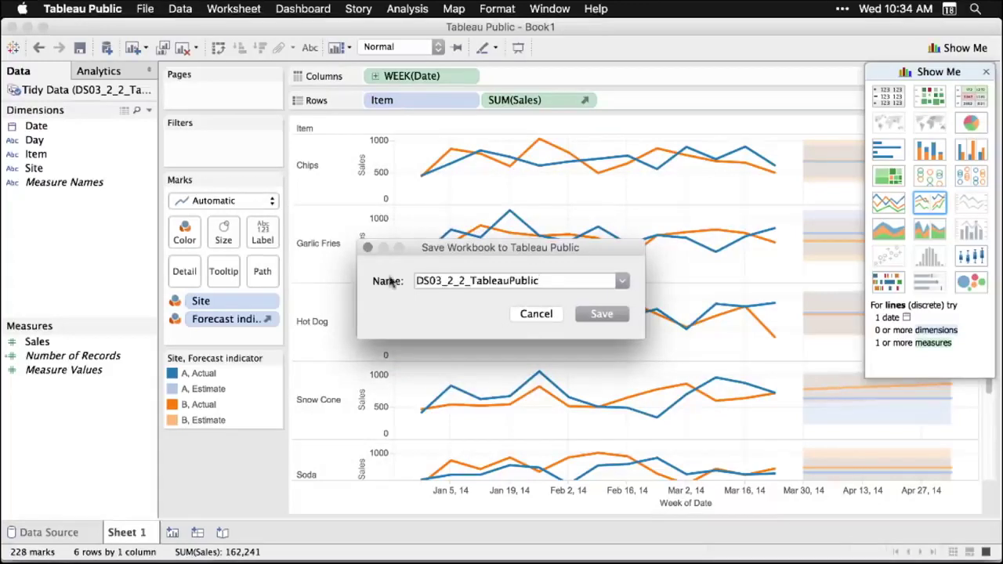
{"action": "left_click", "coordinate": [607, 315]}
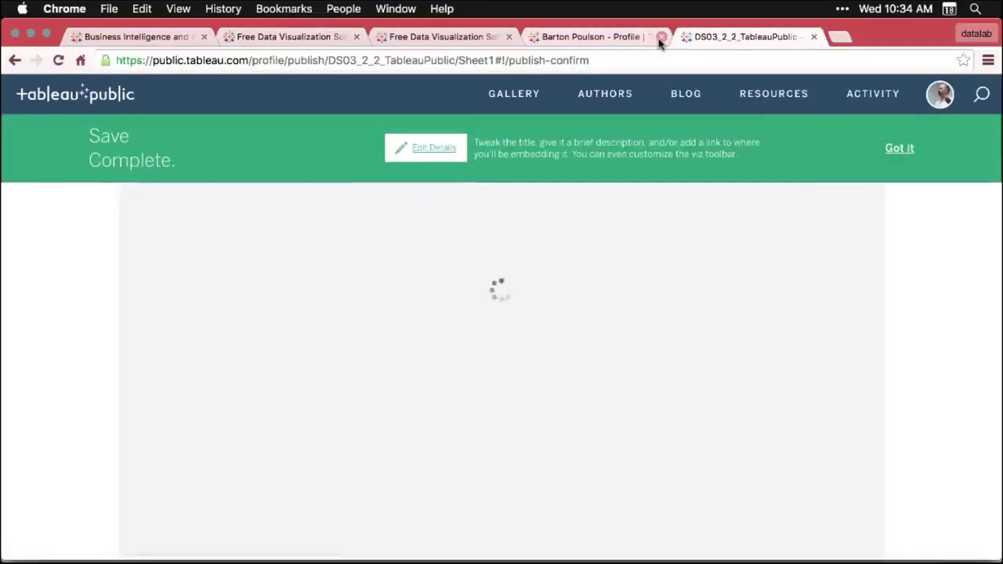
- Close the author profile page in the browser and look over the published item line charts and workbook details
{"action": "left_click", "coordinate": [661, 37]}
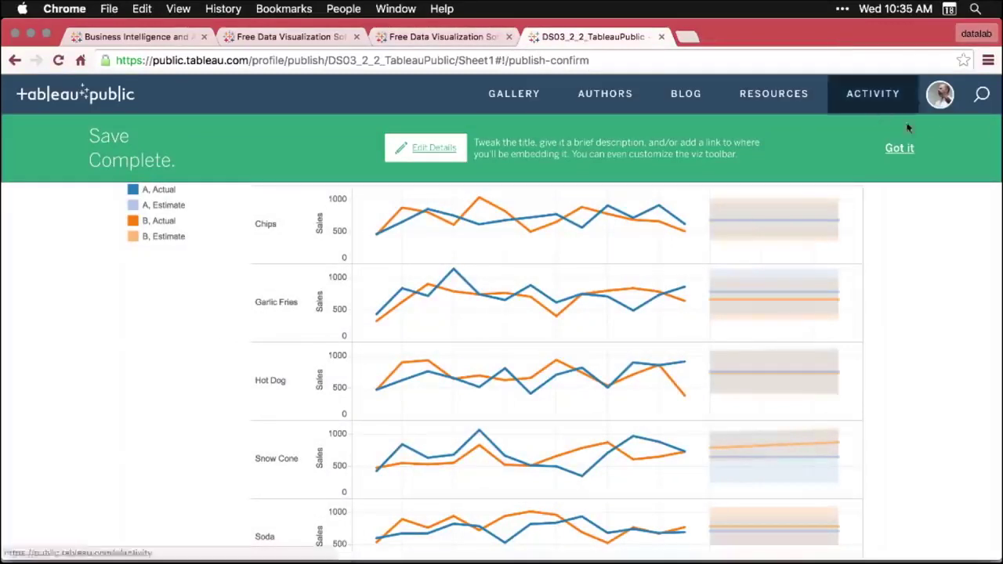
{"action": "left_click", "coordinate": [944, 96]}
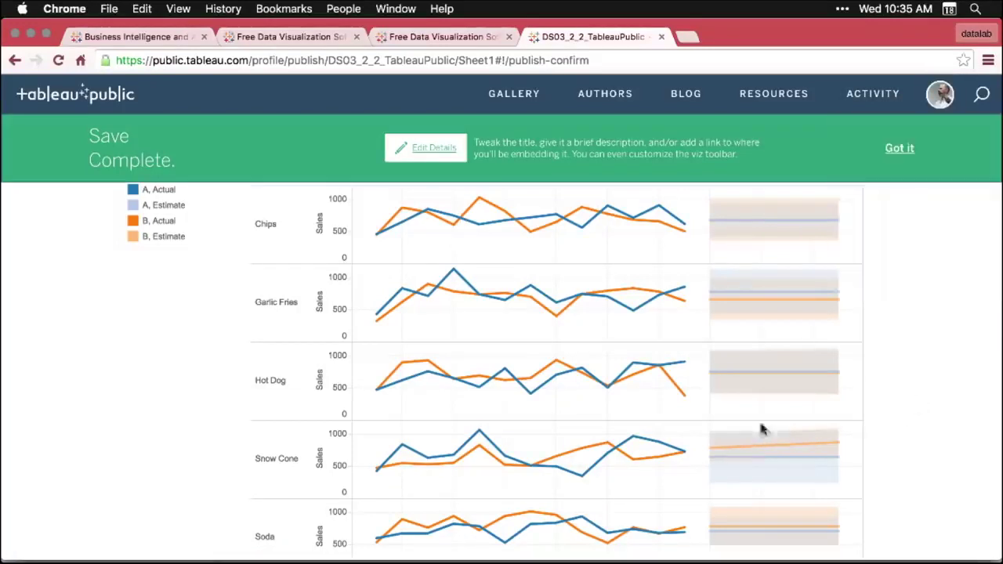
{"action": "scroll", "coordinate": [592, 413], "scroll_direction": "down", "scroll_amount": 6}
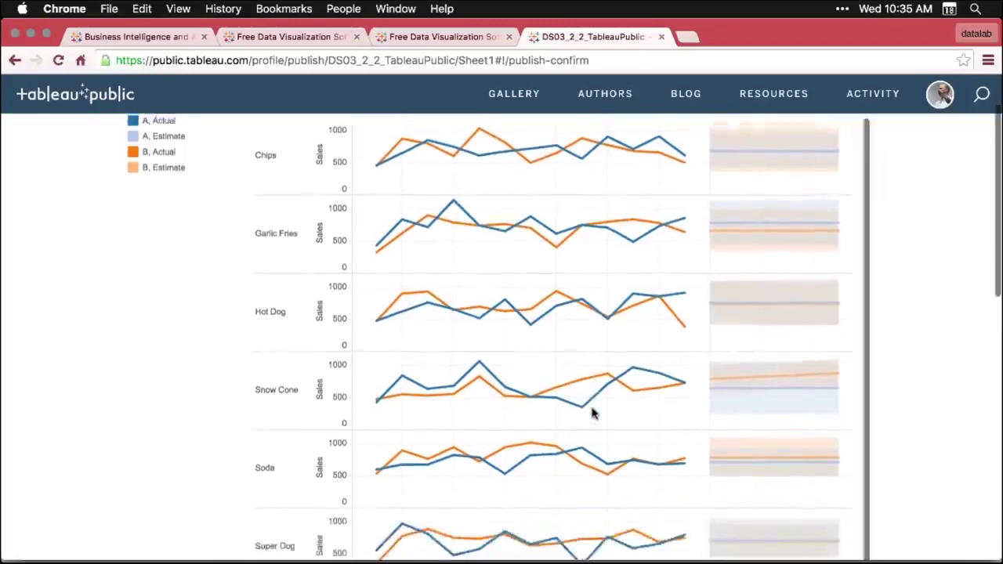
{"action": "scroll", "coordinate": [591, 412], "scroll_direction": "down", "scroll_amount": 2}
{"action": "scroll", "coordinate": [591, 413], "scroll_direction": "up", "scroll_amount": 8}
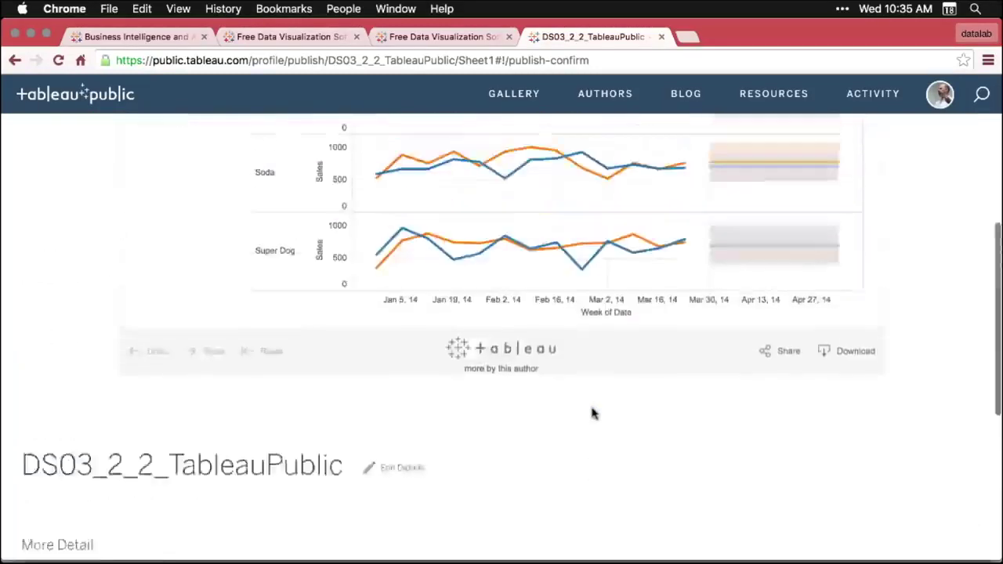
{"action": "scroll", "coordinate": [592, 413], "scroll_direction": "up", "scroll_amount": 1}
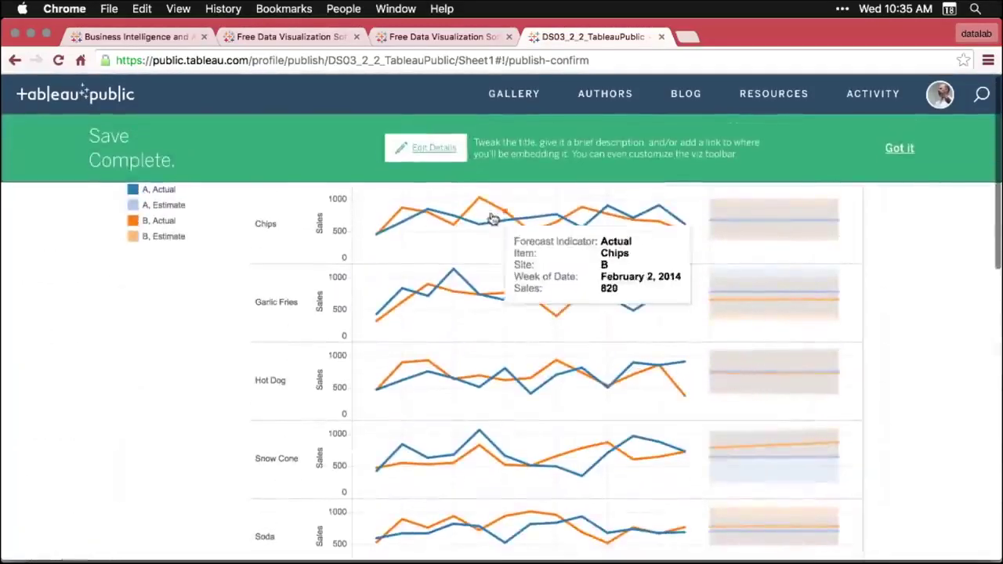
- Edit the published workbook's details to show workbook sheets as tabs and save the settings
{"action": "left_click", "coordinate": [433, 155]}
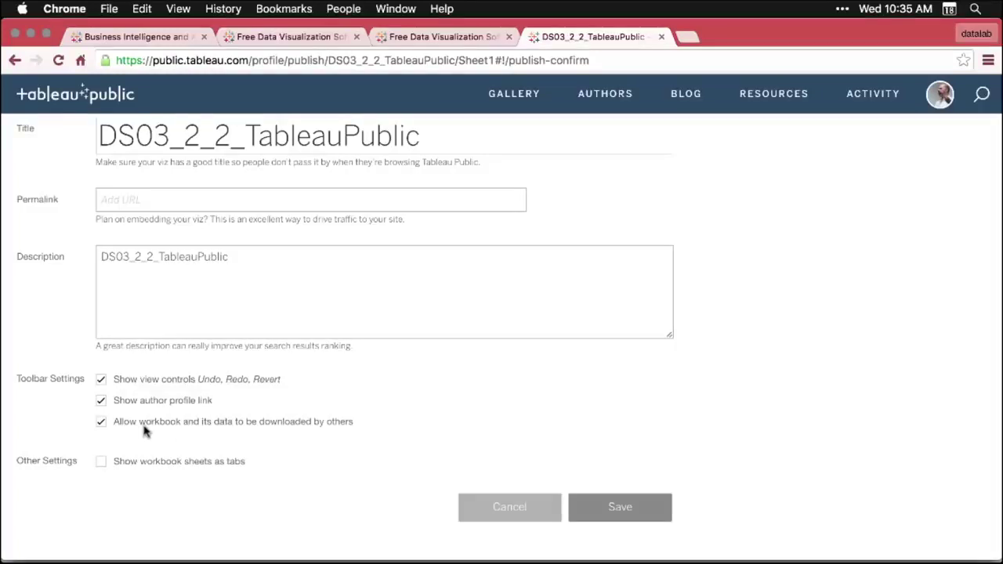
{"action": "left_click", "coordinate": [101, 464]}
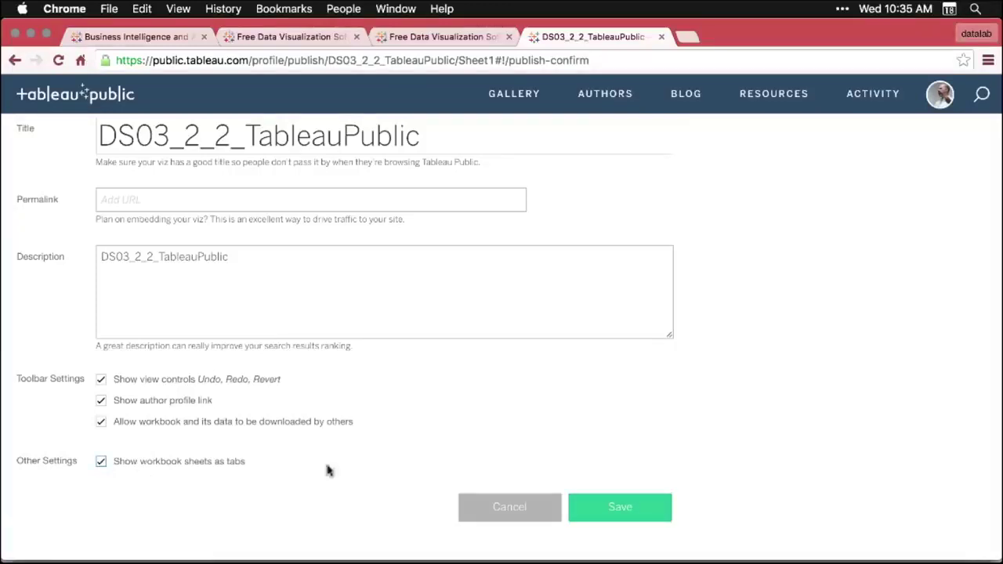
{"action": "left_click", "coordinate": [636, 510]}
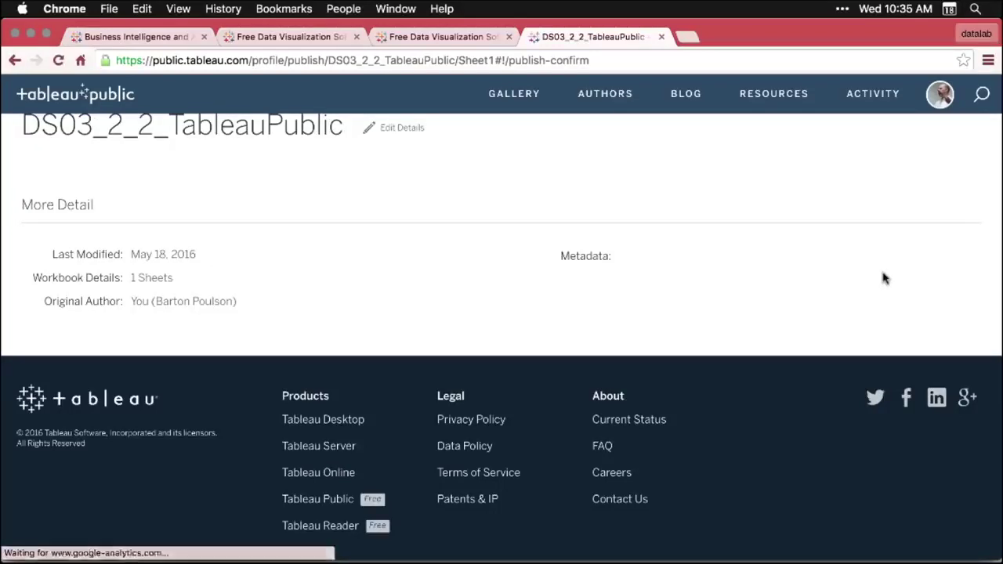
{"action": "scroll", "coordinate": [883, 278], "scroll_direction": "up", "scroll_amount": 5}
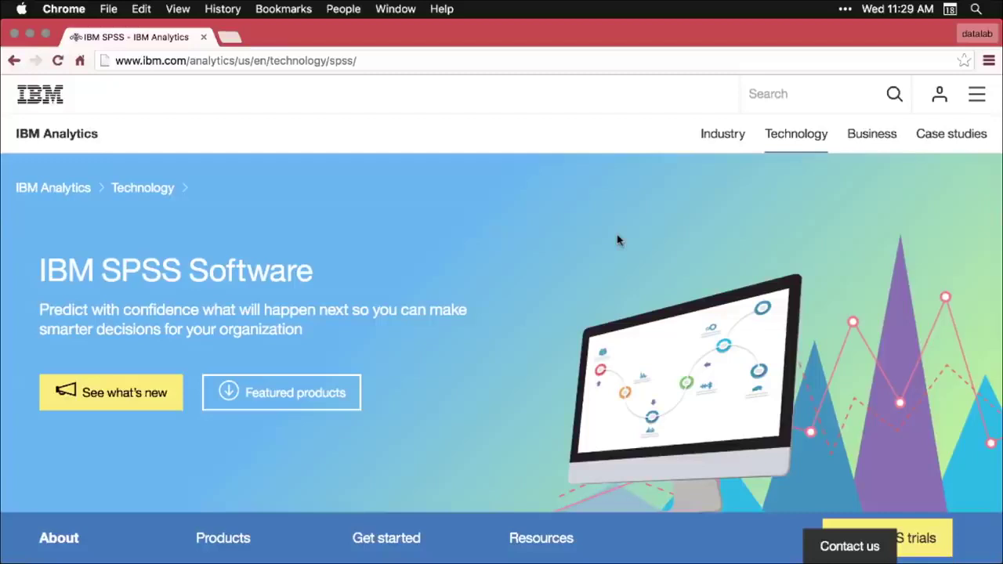
- Read through the IBM SPSS Software web page from its introduction to the overview of analytics capabilities
{"action": "scroll", "coordinate": [617, 240], "scroll_direction": "down", "scroll_amount": 2}
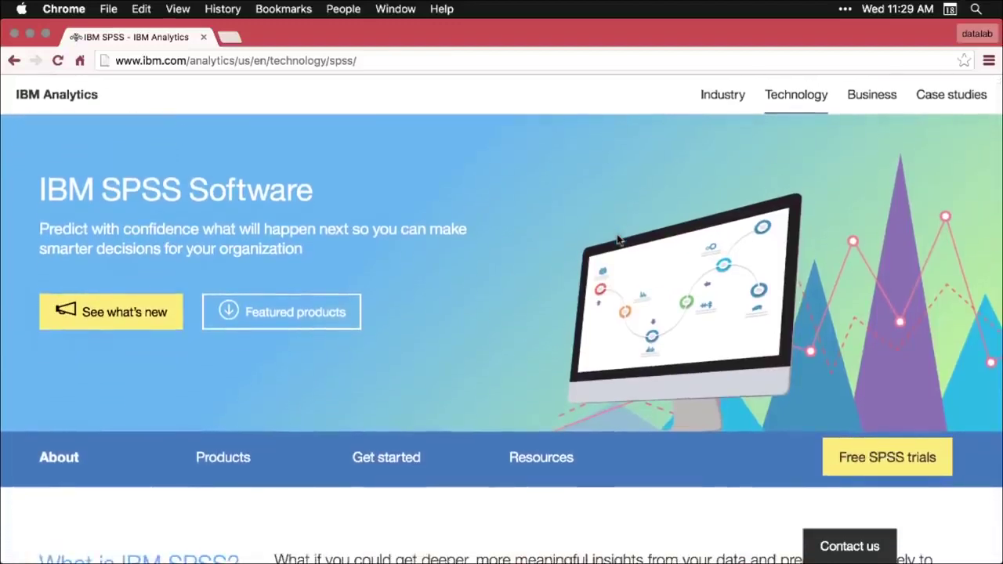
{"action": "scroll", "coordinate": [618, 240], "scroll_direction": "down", "scroll_amount": 1}
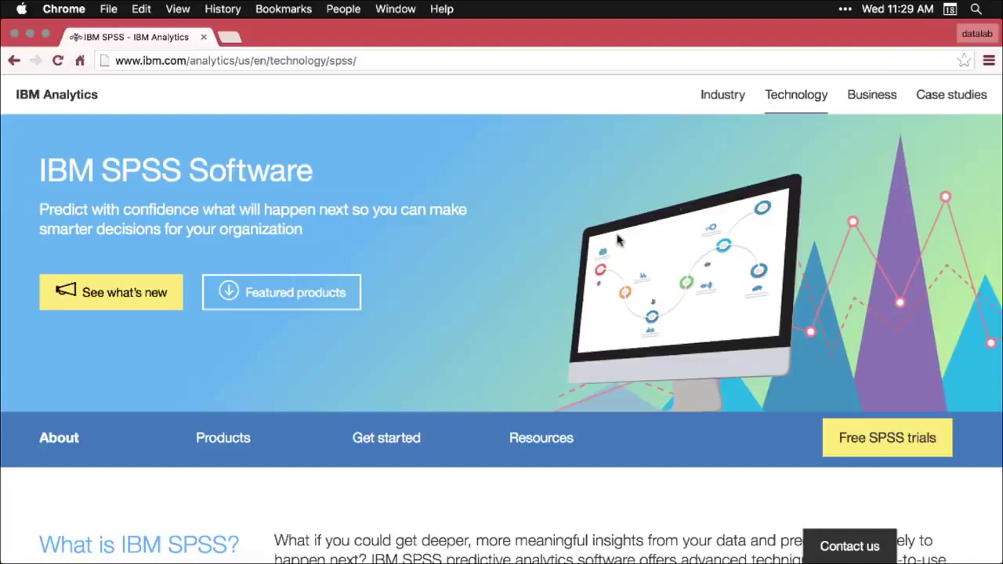
{"action": "scroll", "coordinate": [619, 241], "scroll_direction": "down", "scroll_amount": 3}
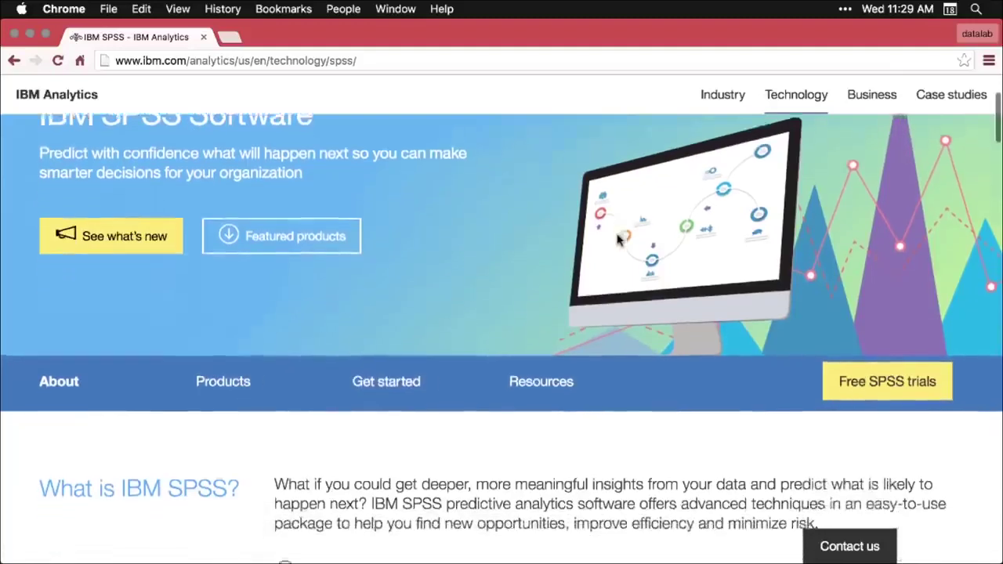
{"action": "scroll", "coordinate": [619, 241], "scroll_direction": "down", "scroll_amount": 6}
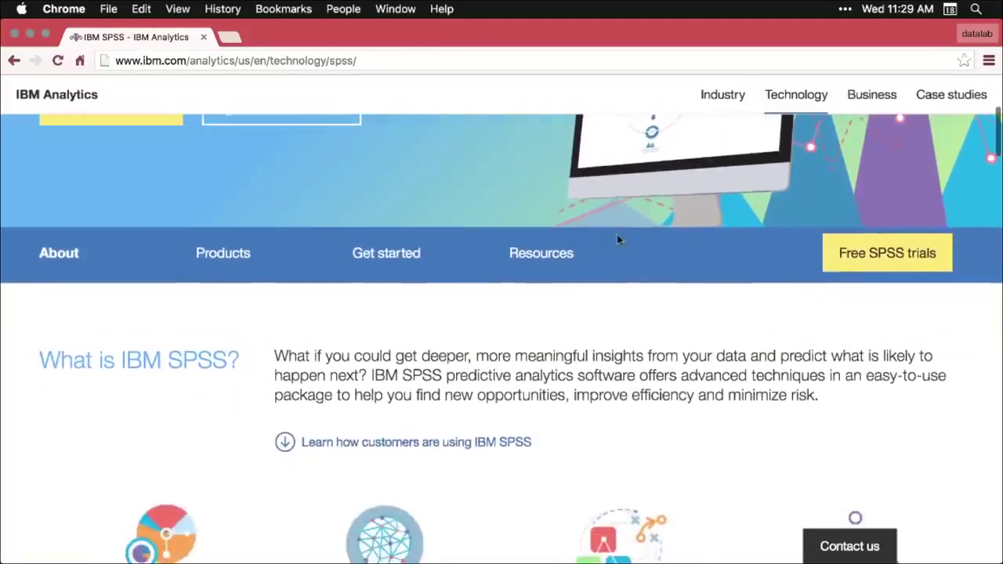
{"action": "scroll", "coordinate": [619, 241], "scroll_direction": "down", "scroll_amount": 2}
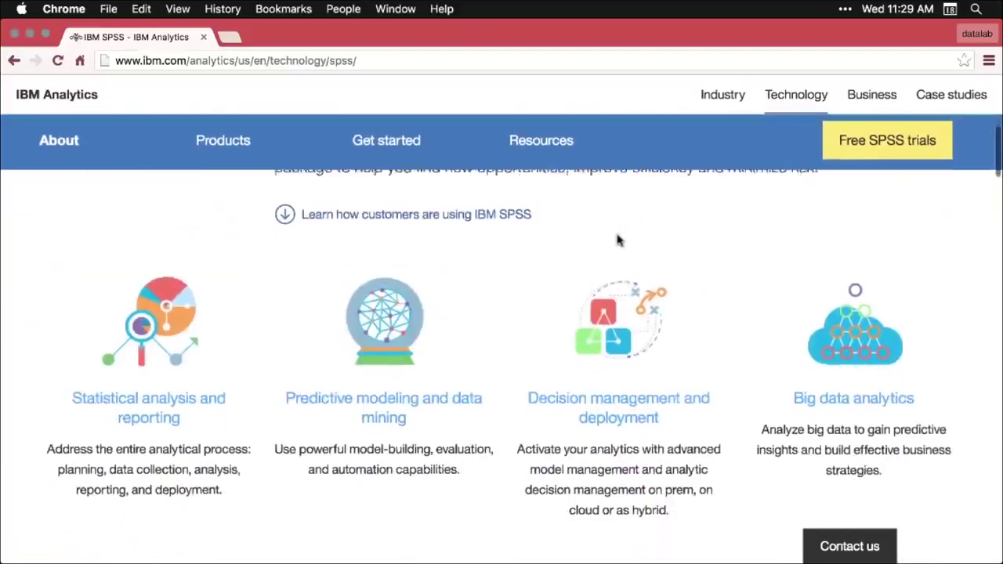
{"action": "scroll", "coordinate": [619, 241], "scroll_direction": "down", "scroll_amount": 1}
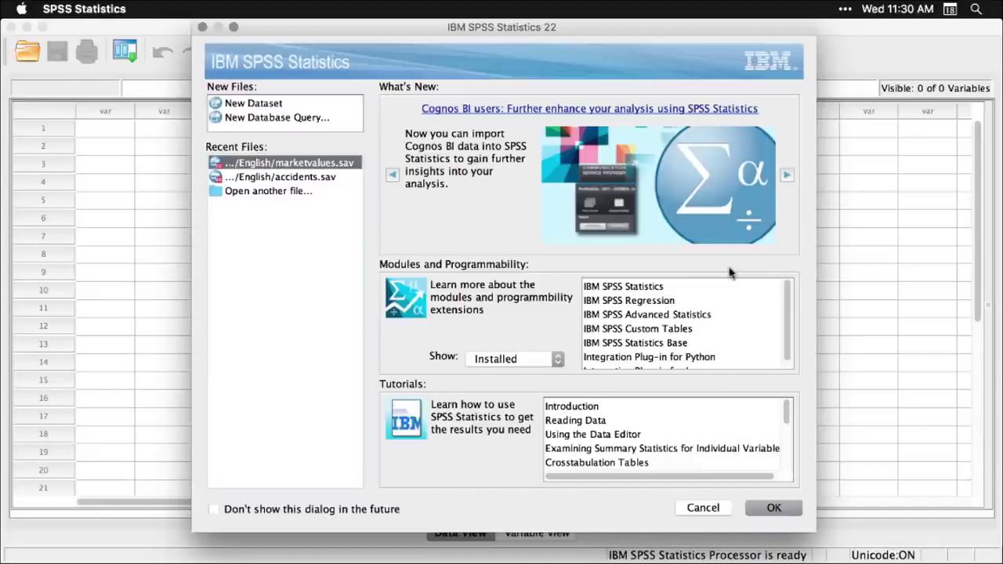
- Dismiss the SPSS Statistics welcome dialog, then switch to Path Finder and open marketvalues.sav from the Samples/English folder
{"action": "left_click", "coordinate": [703, 508]}
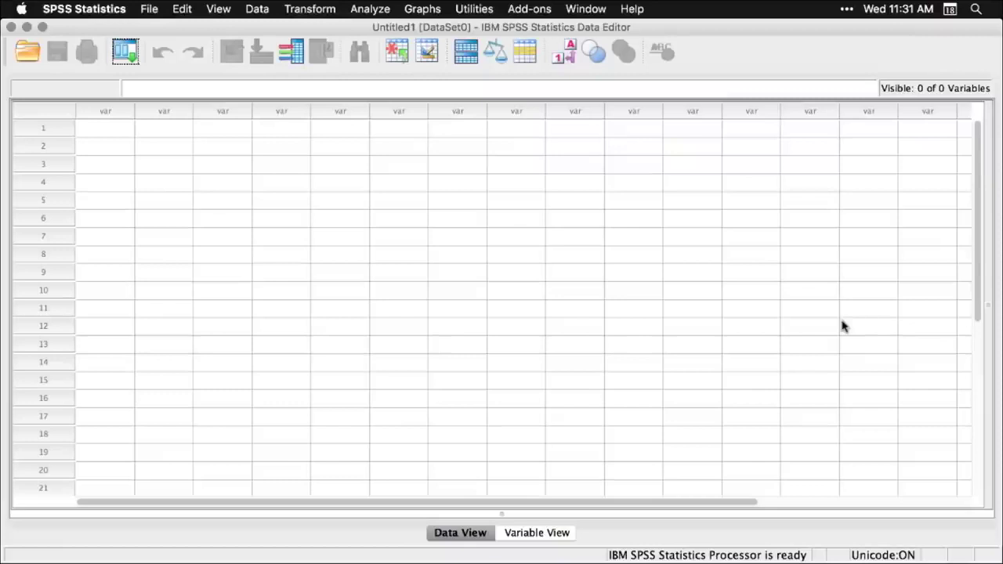
{"action": "key", "text": "super+Tab"}
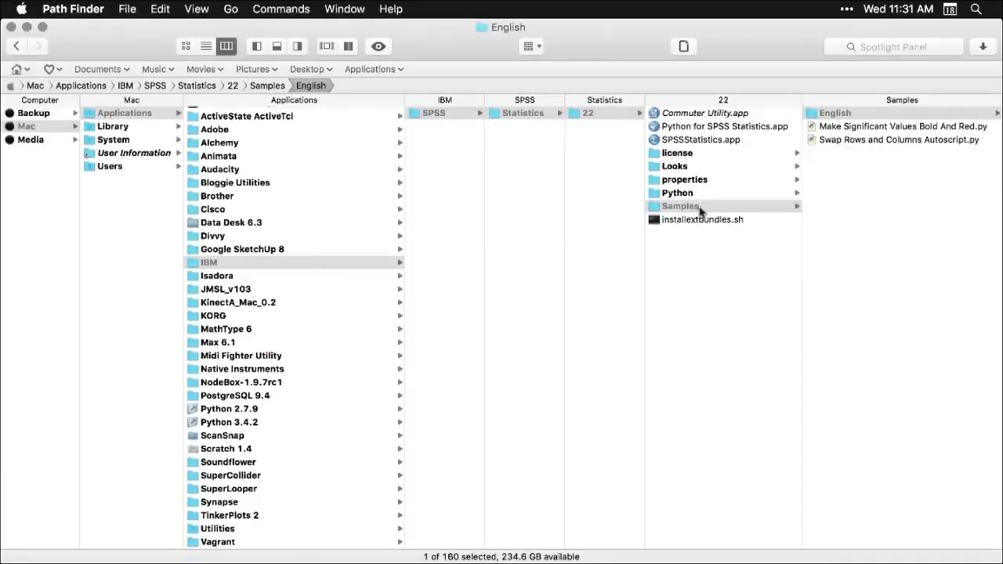
{"action": "left_click", "coordinate": [902, 114]}
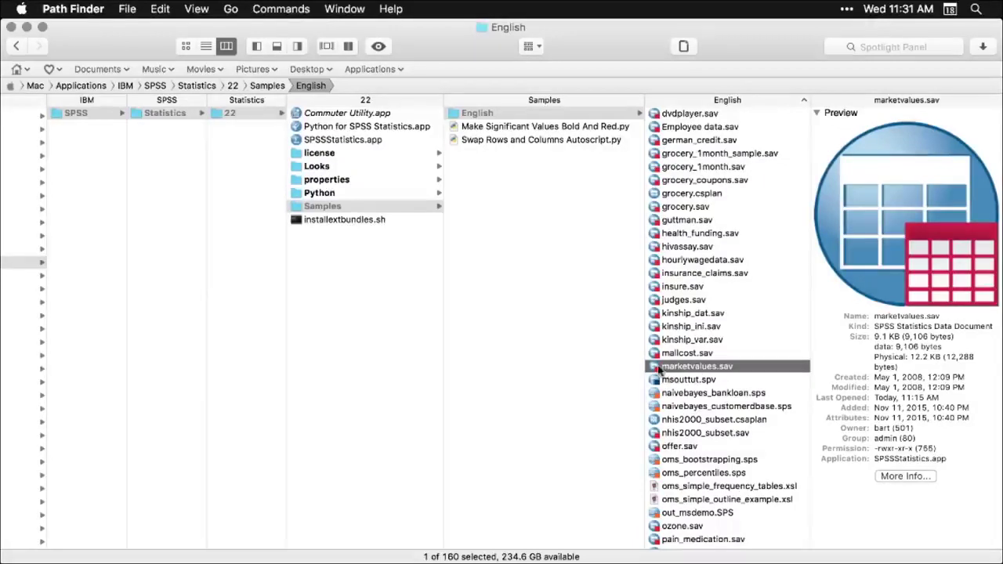
{"action": "double_click", "coordinate": [647, 370]}
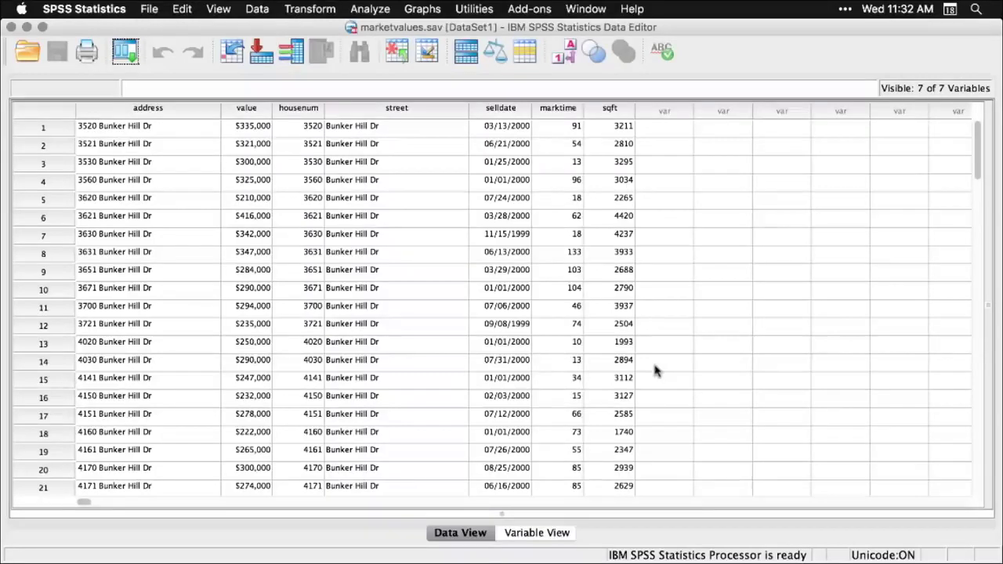
- Create a legacy histogram of Purchase Price [value] from the market values data with the normal curve displayed
{"action": "scroll", "coordinate": [657, 372], "scroll_direction": "down", "scroll_amount": 10}
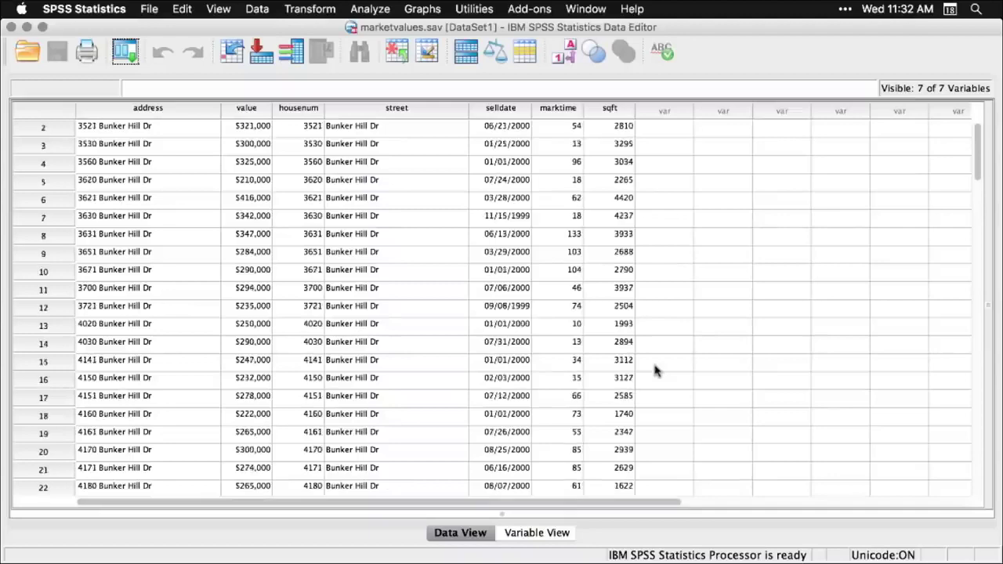
{"action": "scroll", "coordinate": [657, 371], "scroll_direction": "down", "scroll_amount": 7}
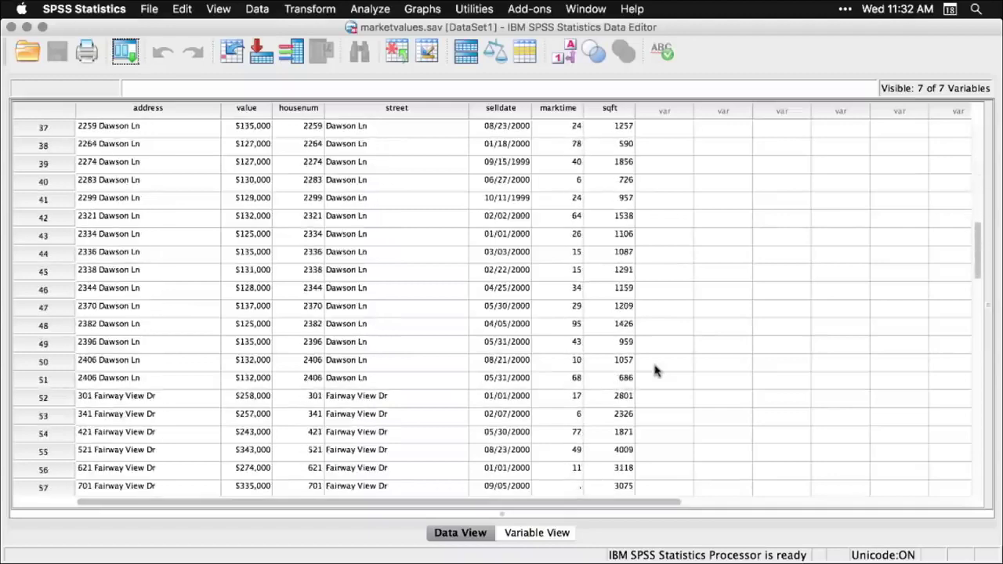
{"action": "scroll", "coordinate": [656, 372], "scroll_direction": "up", "scroll_amount": 17}
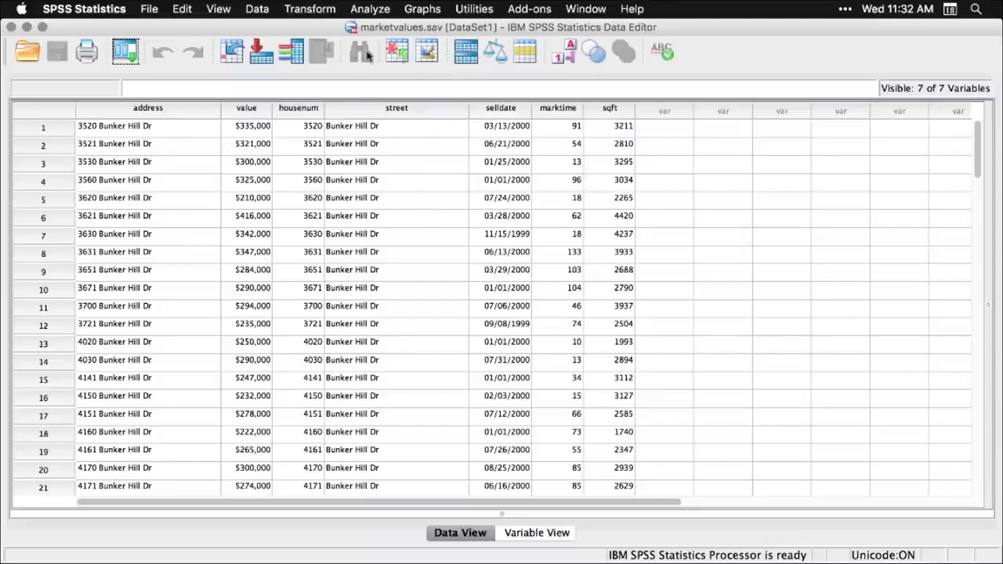
{"action": "left_click", "coordinate": [431, 9]}
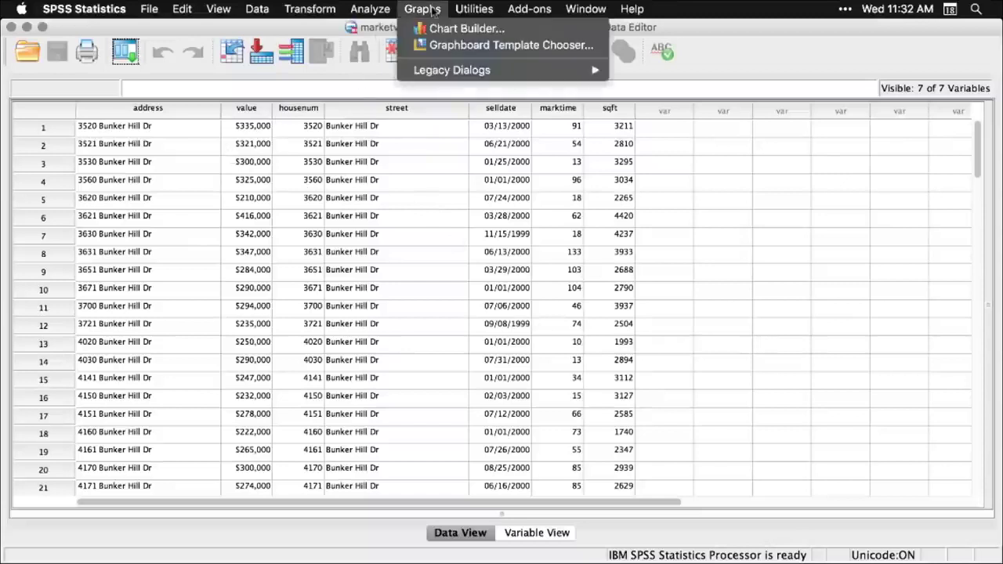
{"action": "mouse_move", "coordinate": [441, 70]}
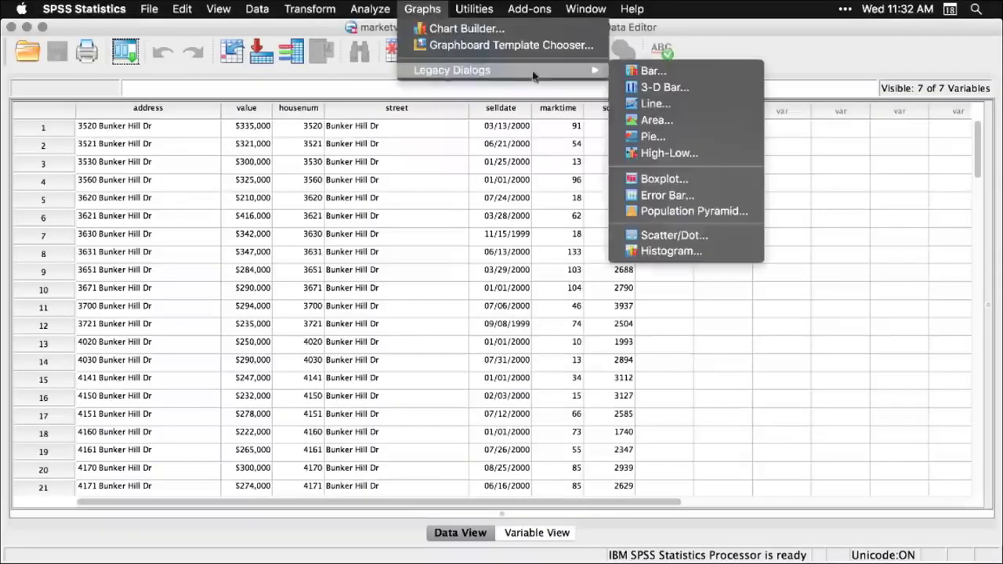
{"action": "left_click", "coordinate": [656, 251]}
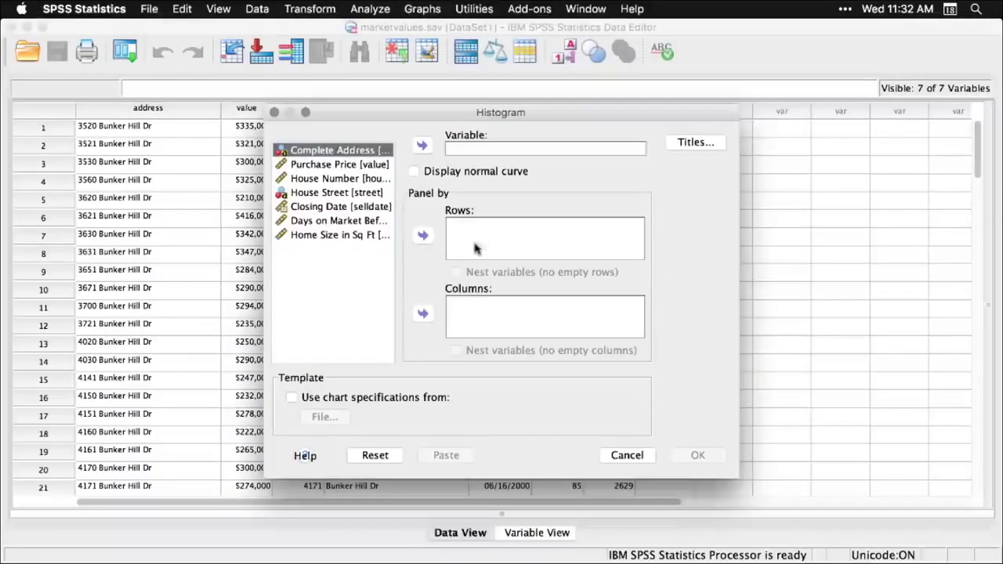
{"action": "left_click", "coordinate": [358, 166]}
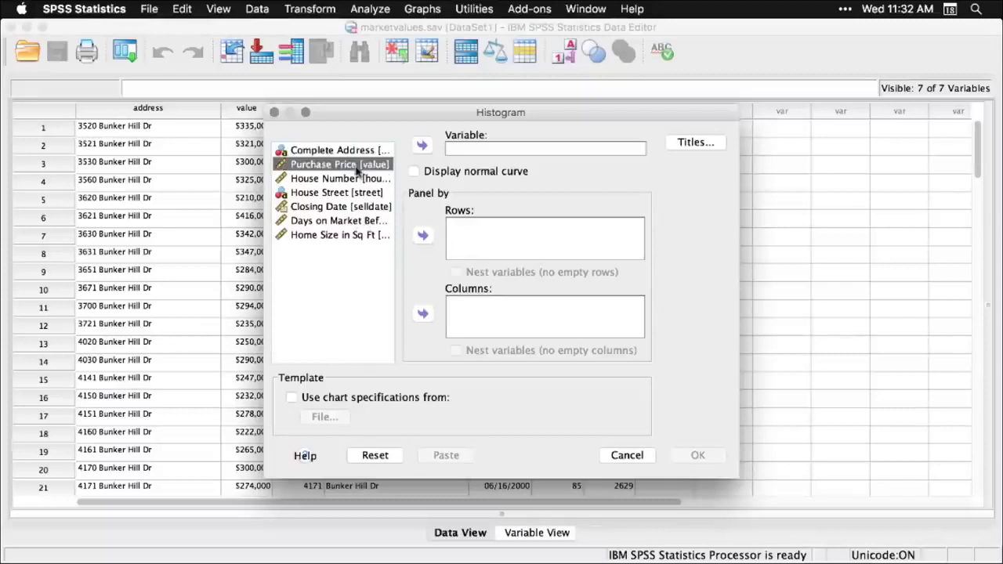
{"action": "left_click", "coordinate": [423, 147]}
{"action": "left_click", "coordinate": [414, 171]}
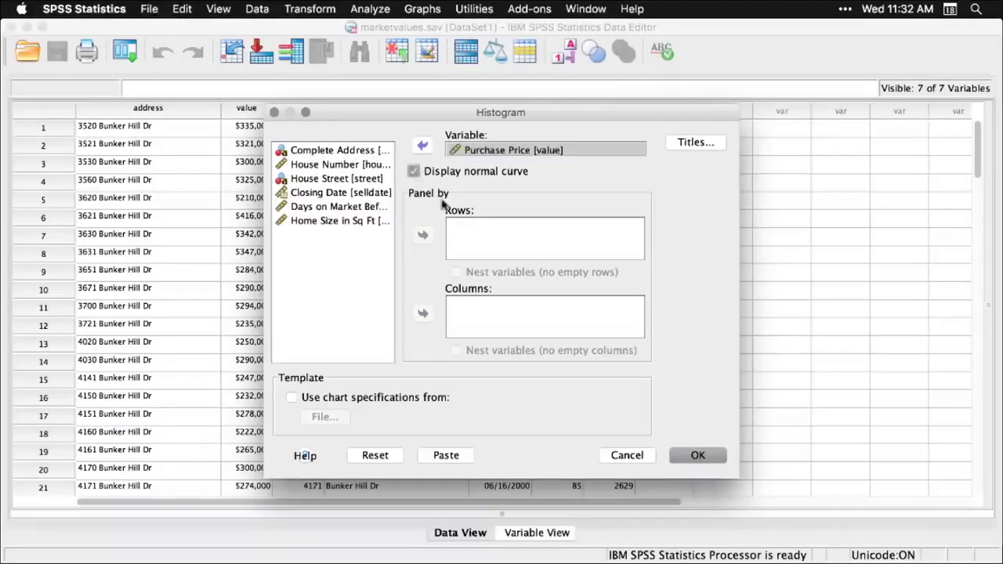
{"action": "left_click", "coordinate": [699, 455]}
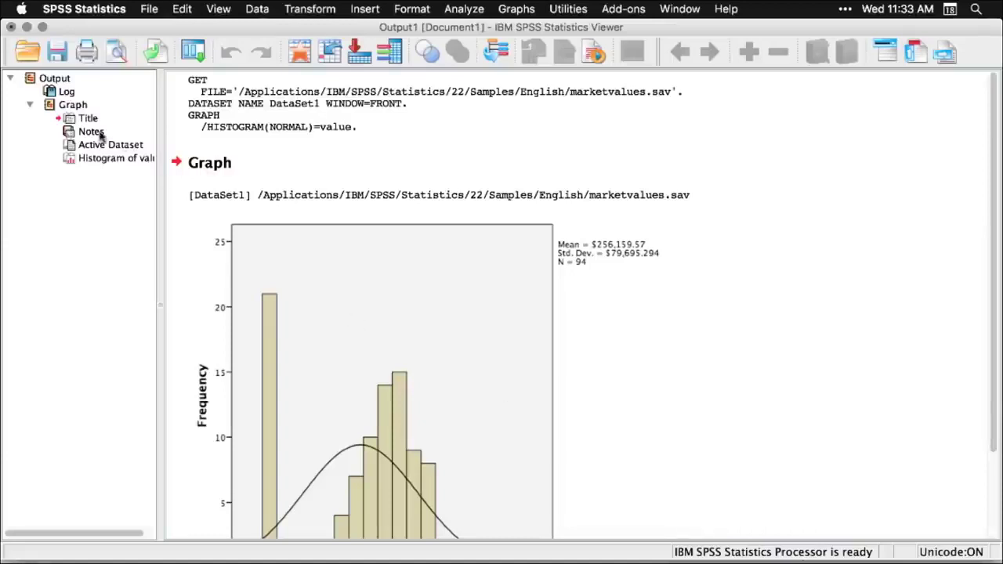
- Run an Explore analysis on the market values data with Purchase Price [value] as the dependent variable
{"action": "scroll", "coordinate": [100, 134], "scroll_direction": "right", "scroll_amount": 2}
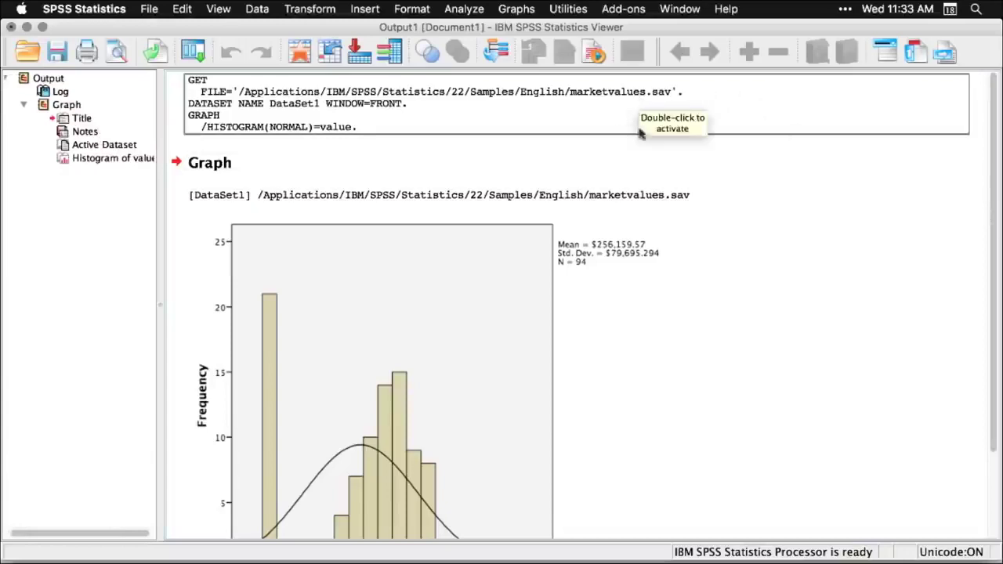
{"action": "scroll", "coordinate": [690, 286], "scroll_direction": "down", "scroll_amount": 4}
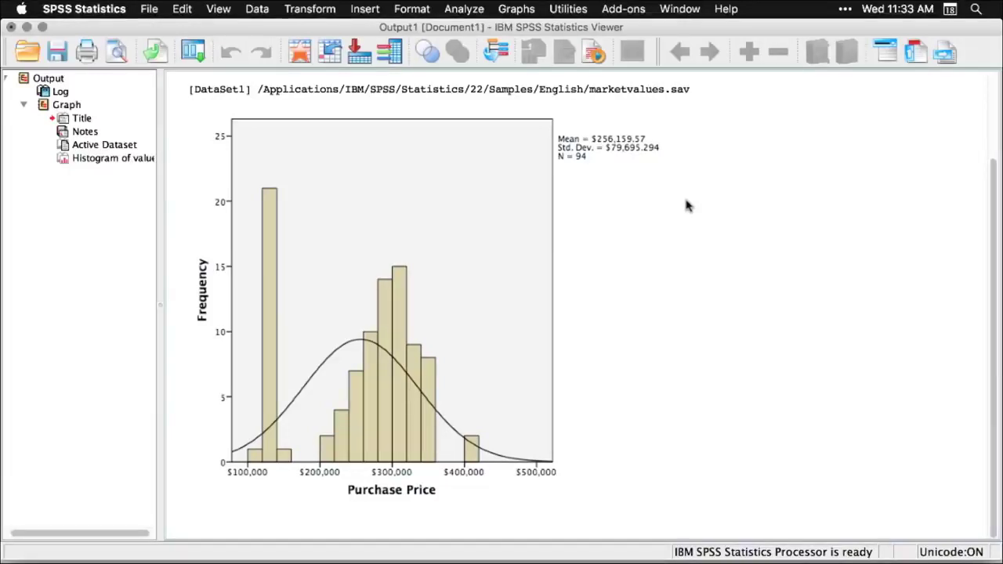
{"action": "key", "text": "super+grave"}
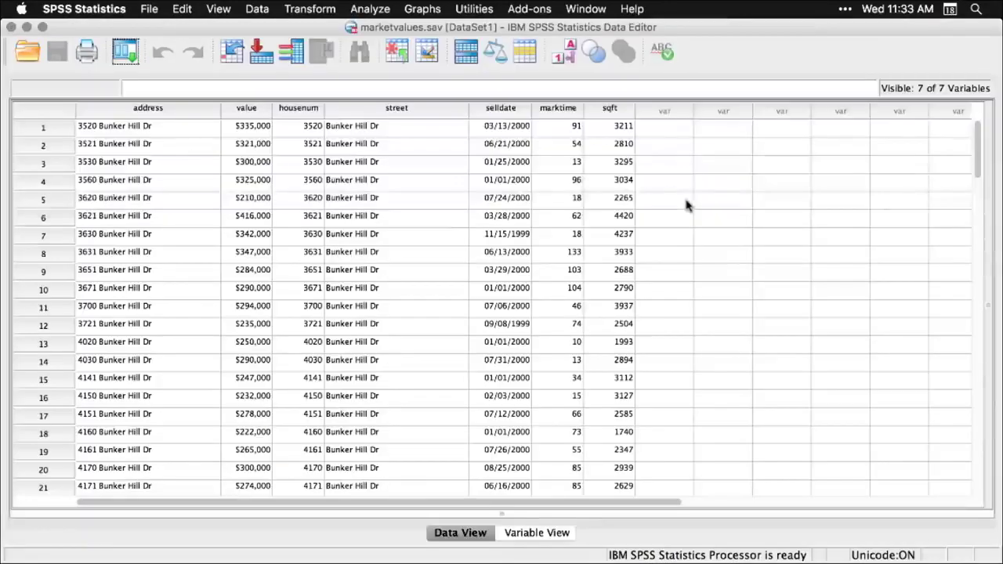
{"action": "left_click", "coordinate": [379, 9]}
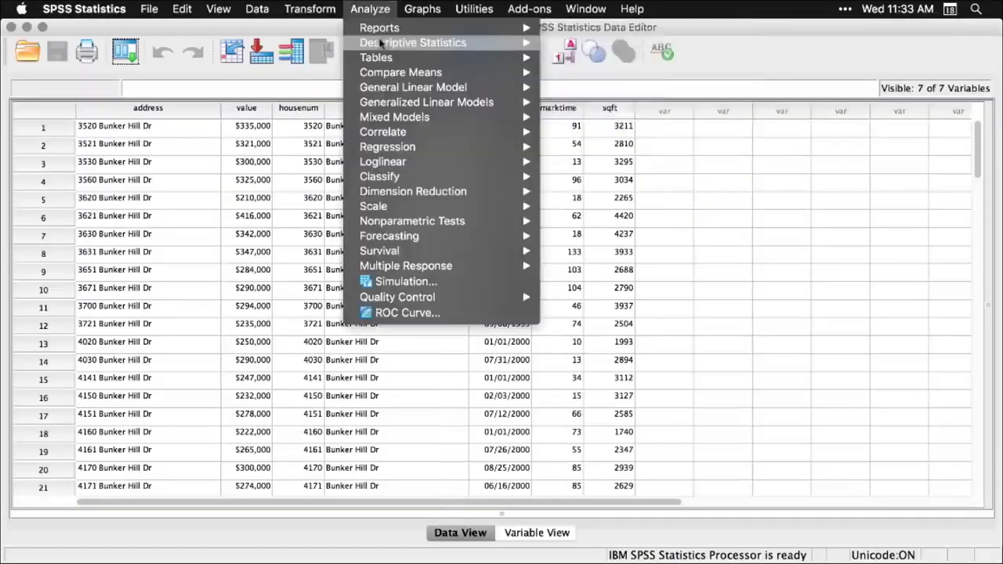
{"action": "mouse_move", "coordinate": [382, 45]}
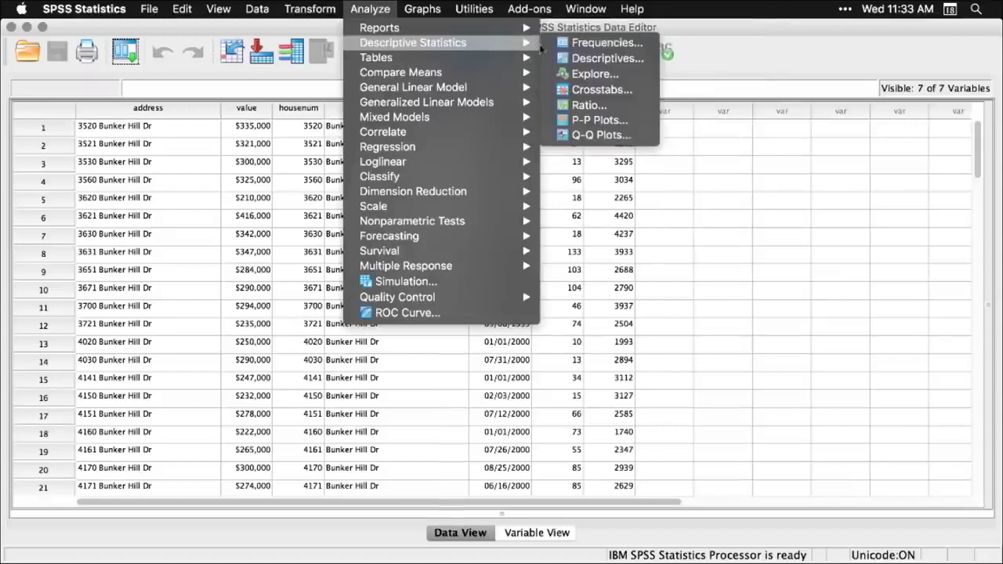
{"action": "left_click", "coordinate": [592, 75]}
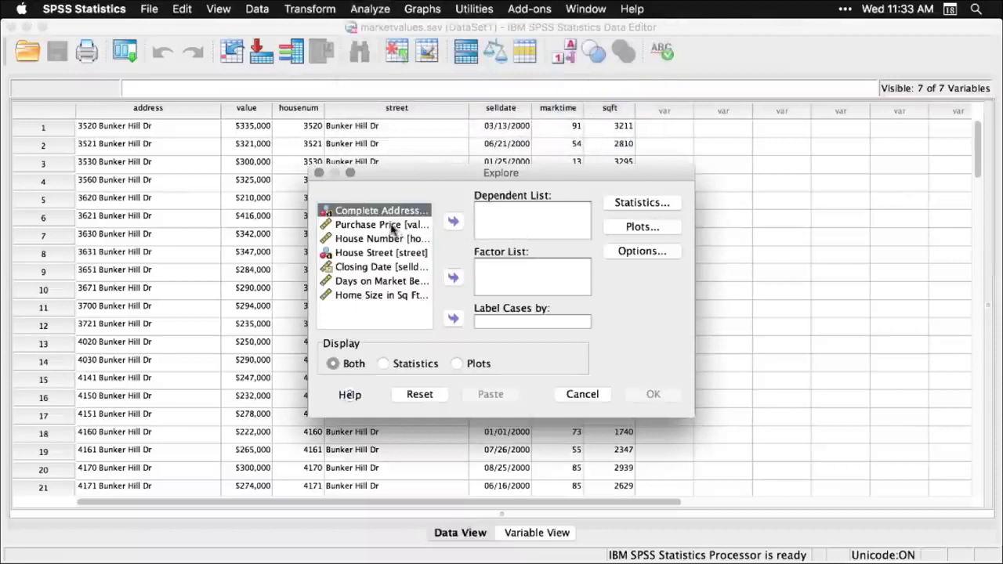
{"action": "left_click", "coordinate": [394, 227]}
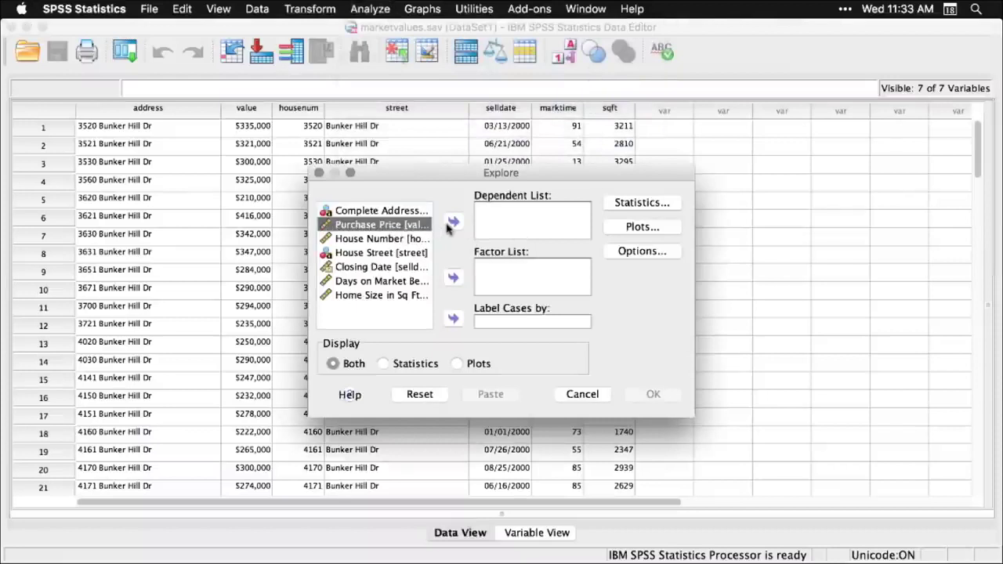
{"action": "left_click", "coordinate": [453, 223]}
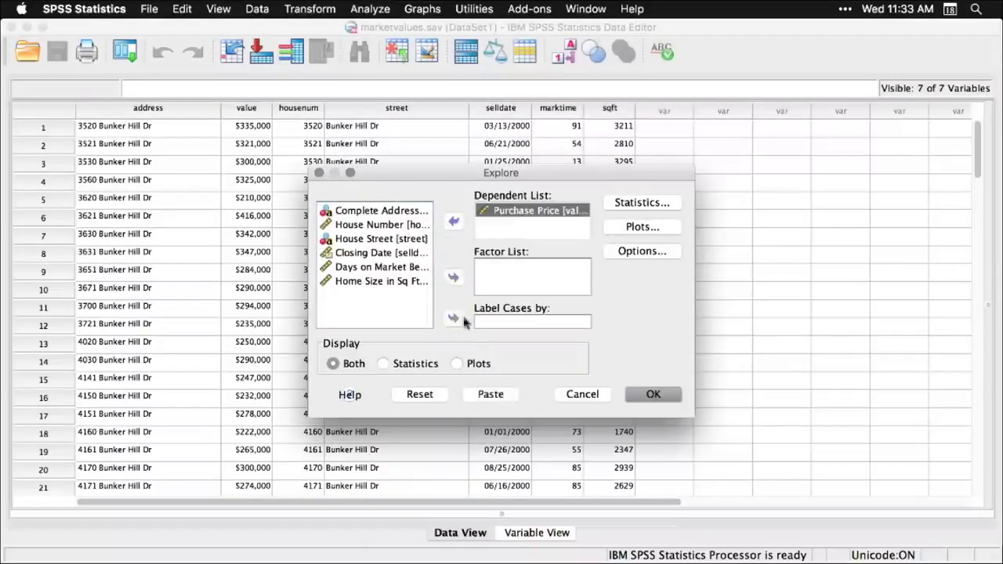
{"action": "left_click", "coordinate": [653, 396]}
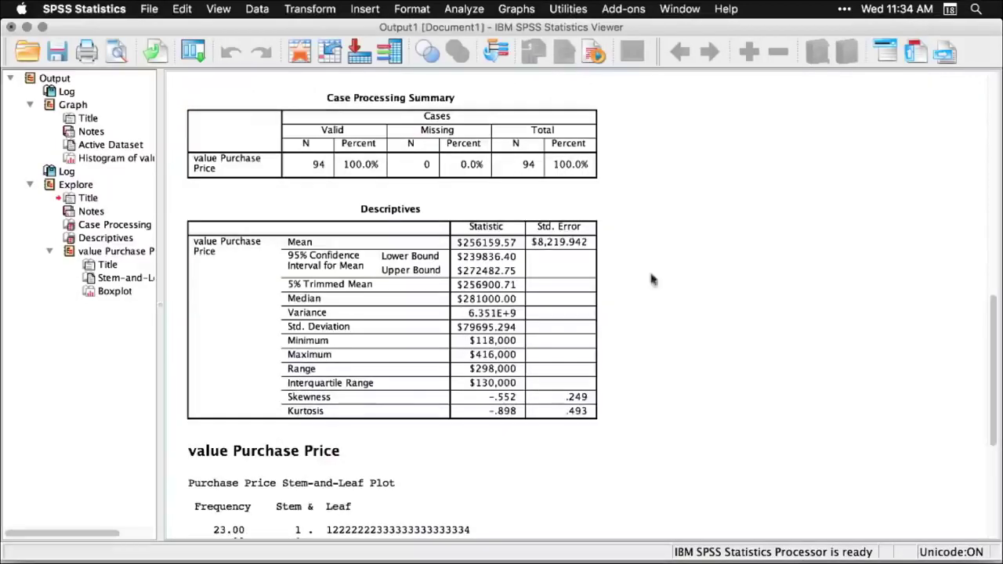
- Examine the Explore output's descriptives, stem-and-leaf plot and boxplot, and the logged commands for the histogram and Explore analysis
{"action": "scroll", "coordinate": [636, 192], "scroll_direction": "down", "scroll_amount": 10}
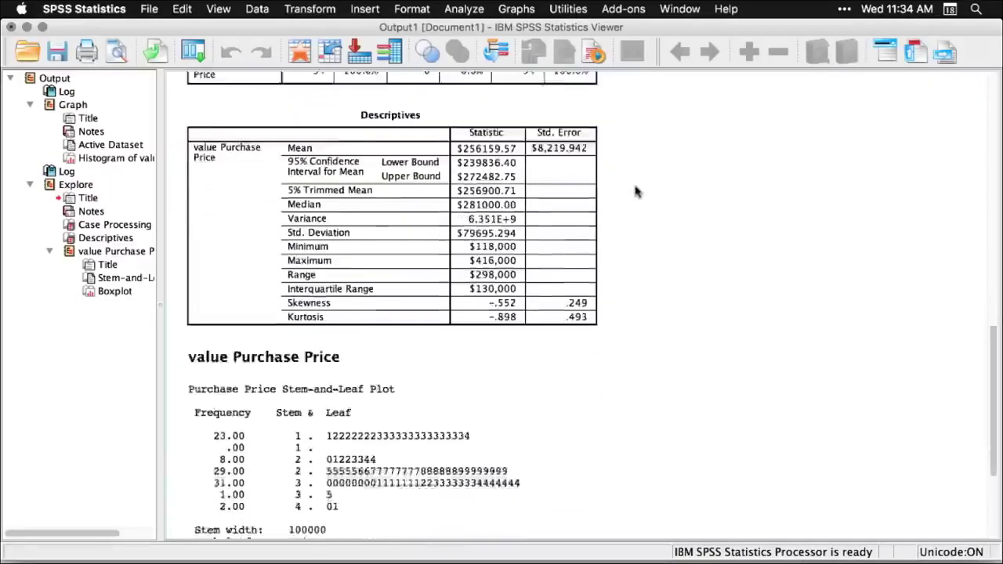
{"action": "scroll", "coordinate": [636, 192], "scroll_direction": "down", "scroll_amount": 6}
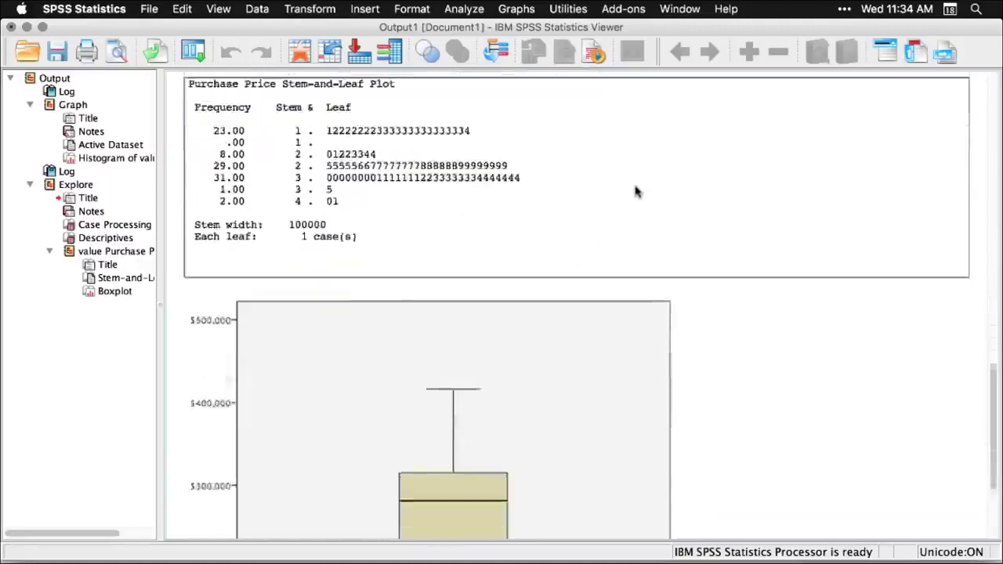
{"action": "left_click", "coordinate": [834, 276]}
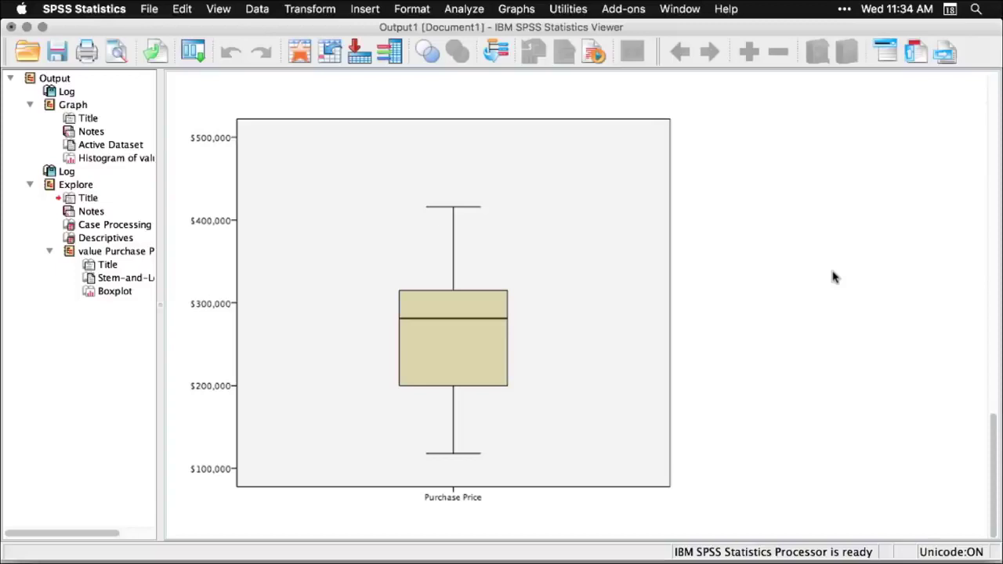
{"action": "scroll", "coordinate": [833, 276], "scroll_direction": "up", "scroll_amount": 15}
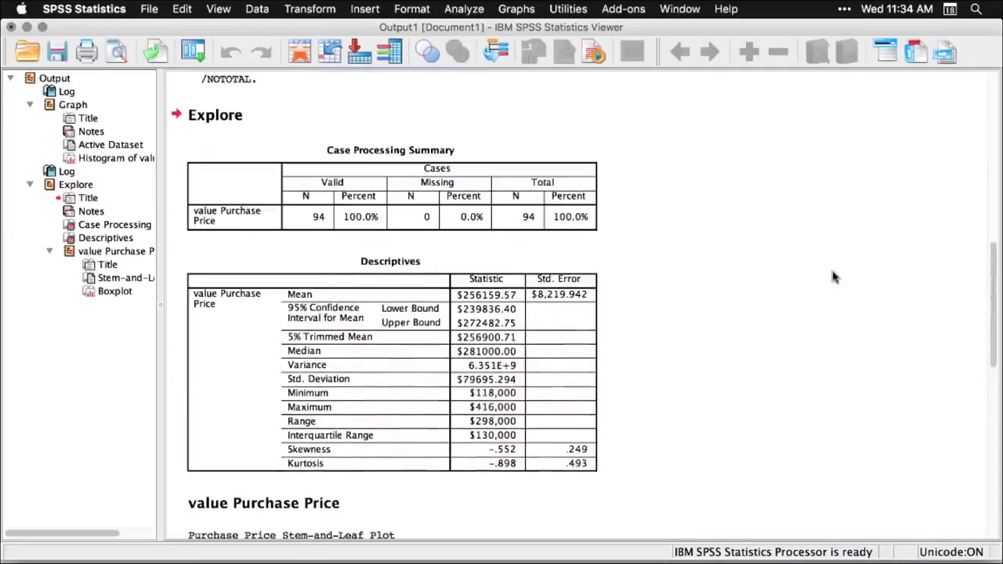
{"action": "scroll", "coordinate": [832, 276], "scroll_direction": "up", "scroll_amount": 10}
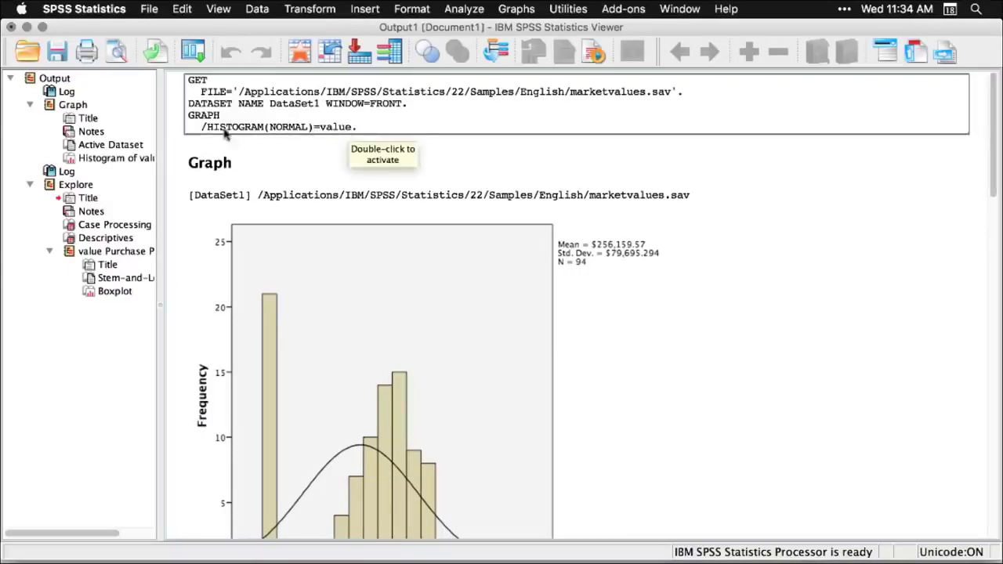
{"action": "scroll", "coordinate": [768, 341], "scroll_direction": "down", "scroll_amount": 1}
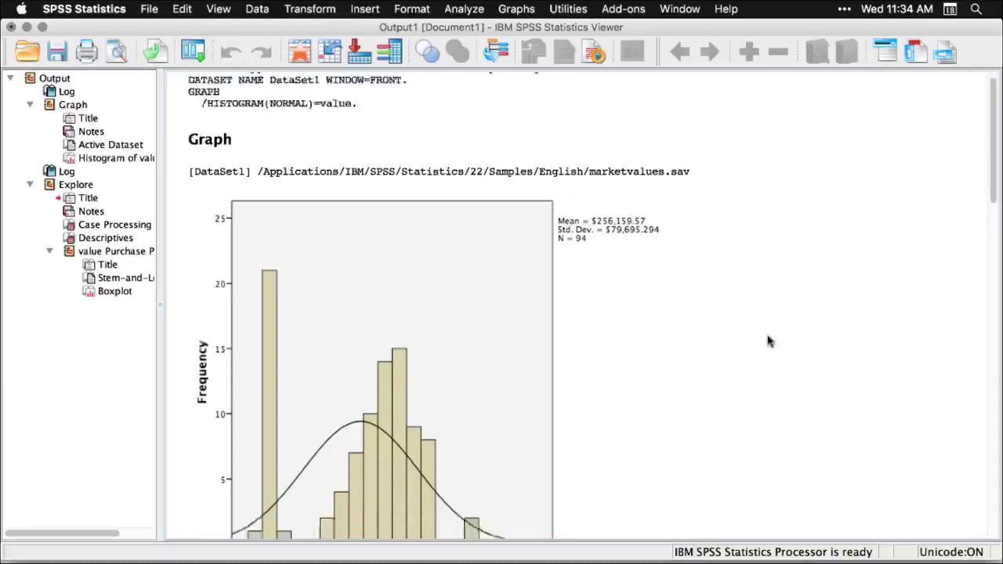
{"action": "scroll", "coordinate": [768, 341], "scroll_direction": "down", "scroll_amount": 10}
{"action": "scroll", "coordinate": [768, 313], "scroll_direction": "up", "scroll_amount": 3}
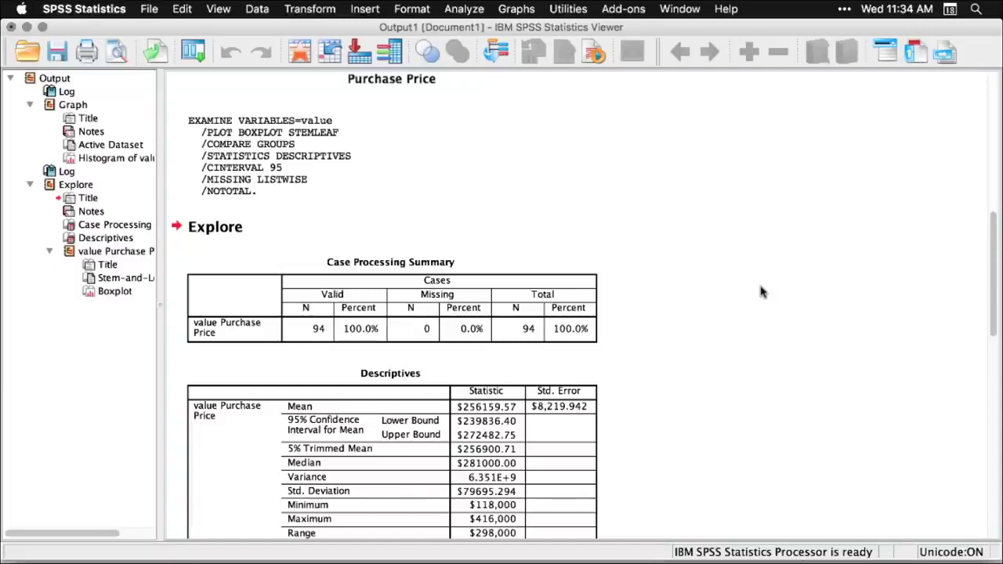
- Create a new syntax file and collapse the error list so the editing area fills the window
{"action": "left_click", "coordinate": [148, 10]}
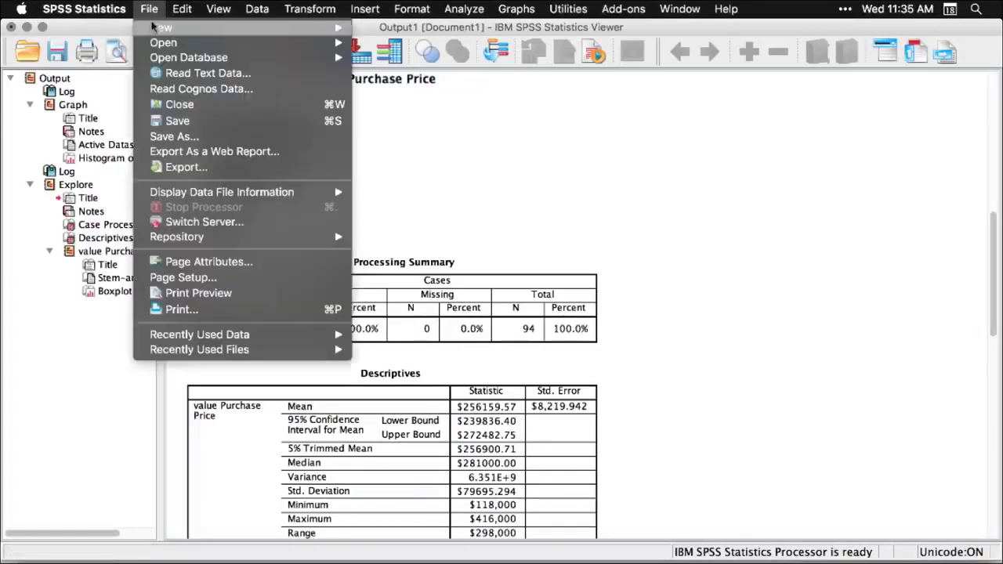
{"action": "mouse_move", "coordinate": [344, 28]}
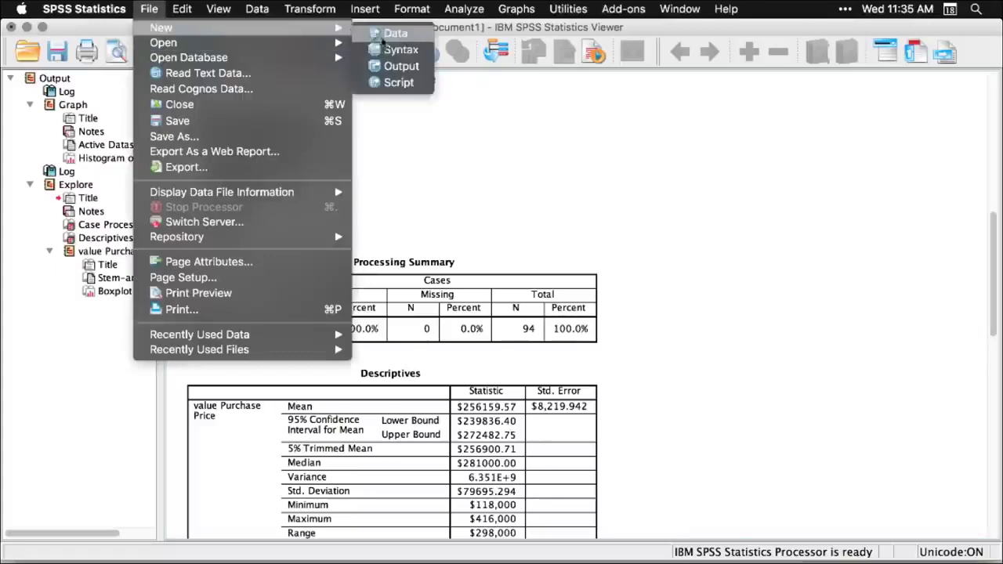
{"action": "left_click", "coordinate": [396, 50]}
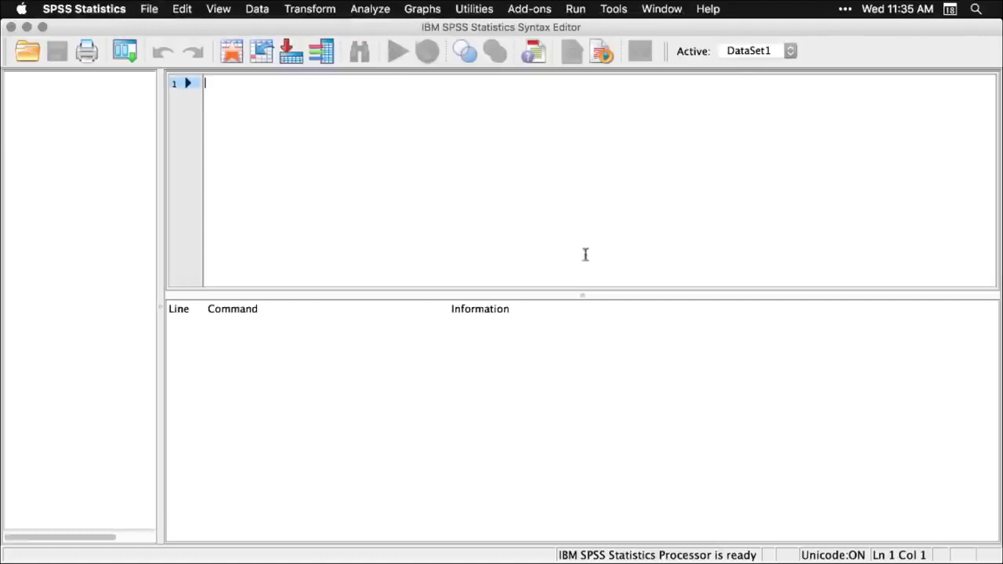
{"action": "double_click", "coordinate": [582, 295]}
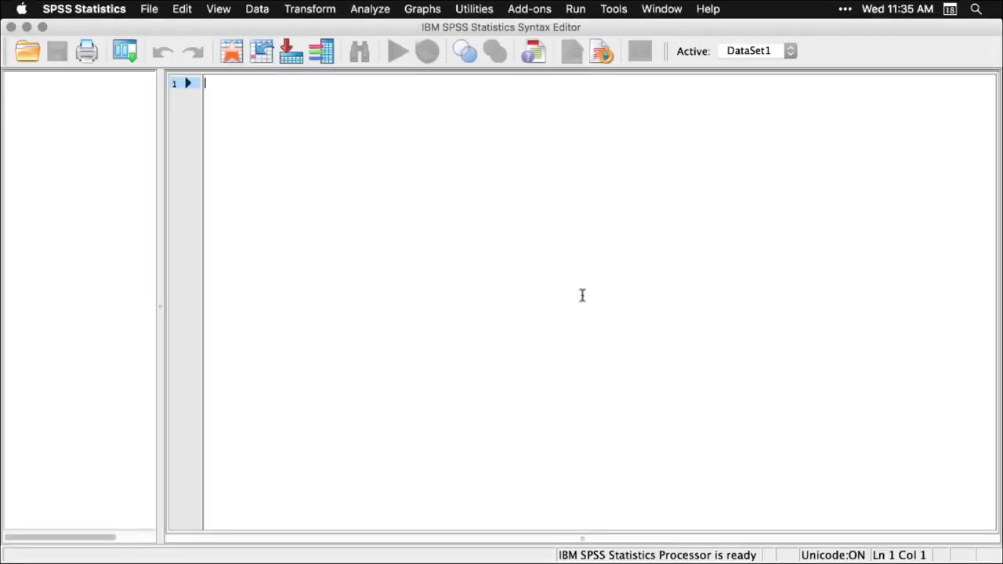
- Paste the Explore command for Purchase Price [value] into the syntax file
{"action": "left_click", "coordinate": [384, 11]}
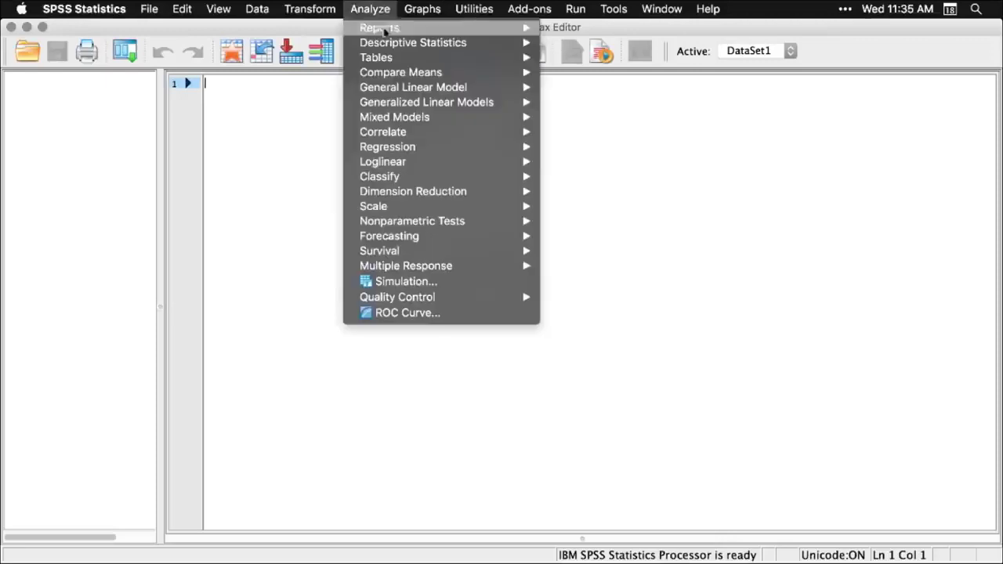
{"action": "mouse_move", "coordinate": [384, 40]}
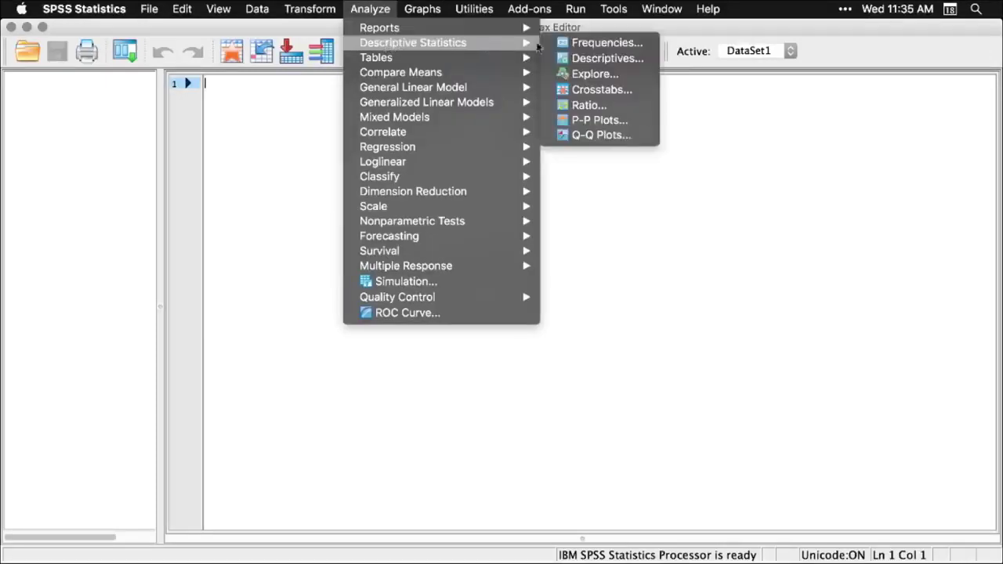
{"action": "left_click", "coordinate": [594, 73]}
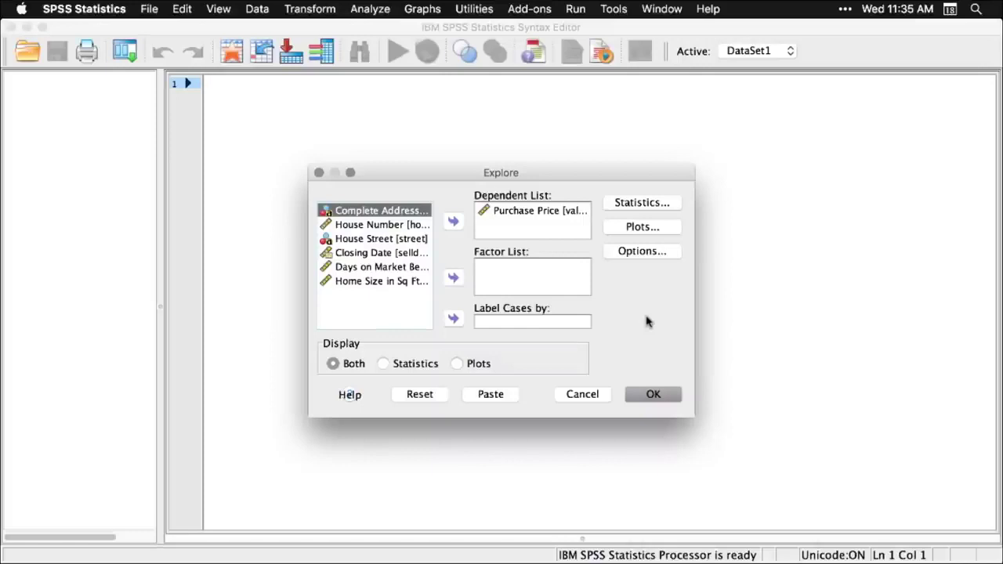
{"action": "left_click", "coordinate": [491, 394]}
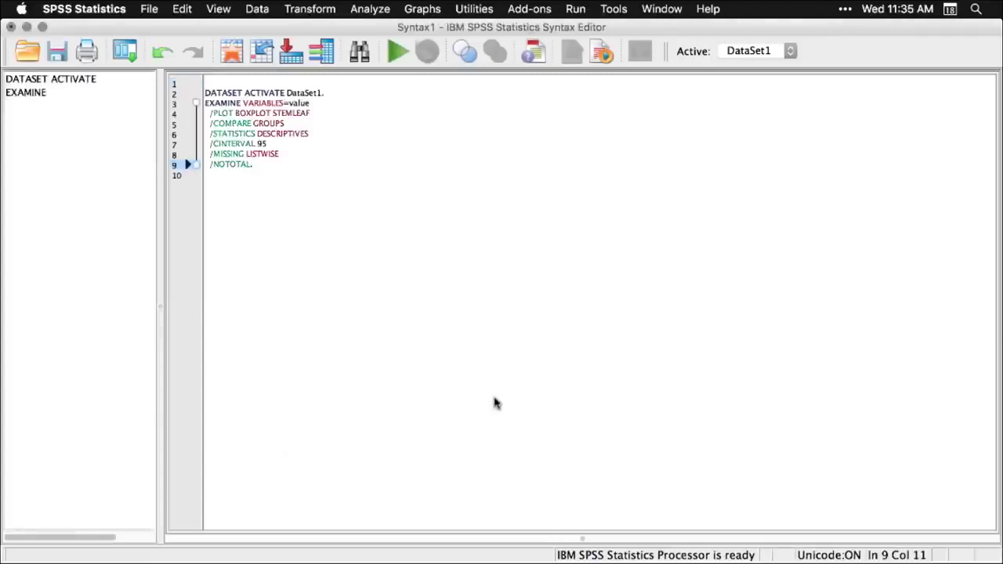
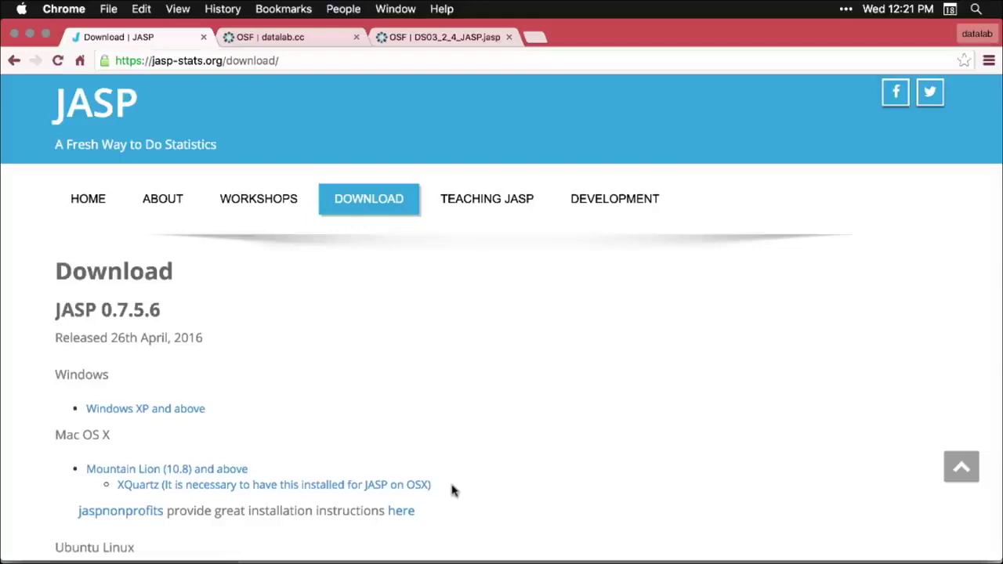
- Look over the JASP download page, then switch to JASP, open the Big 5 example data set and narrow the data pane
{"action": "scroll", "coordinate": [451, 489], "scroll_direction": "down", "scroll_amount": 5}
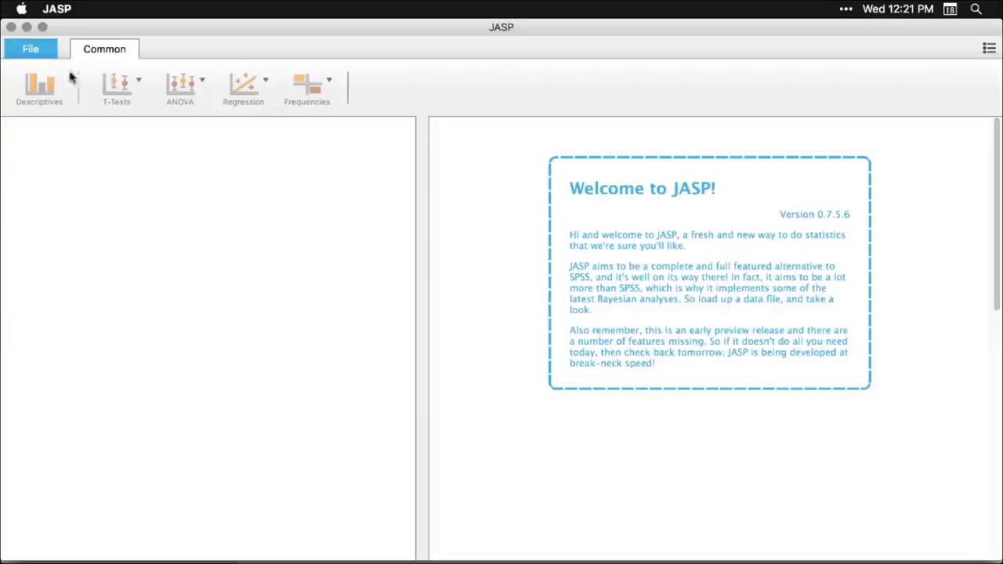
{"action": "left_click", "coordinate": [35, 53]}
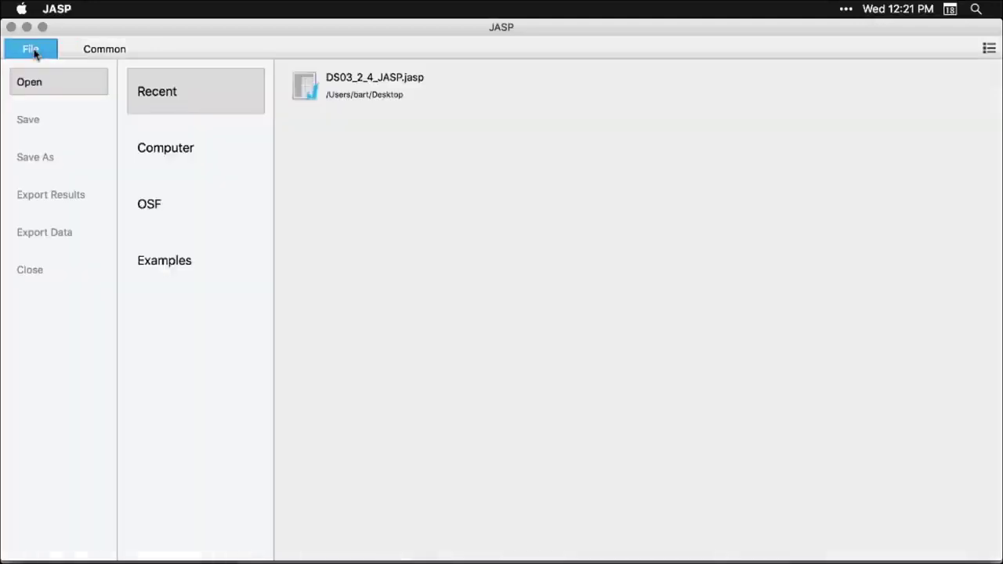
{"action": "left_click", "coordinate": [166, 267]}
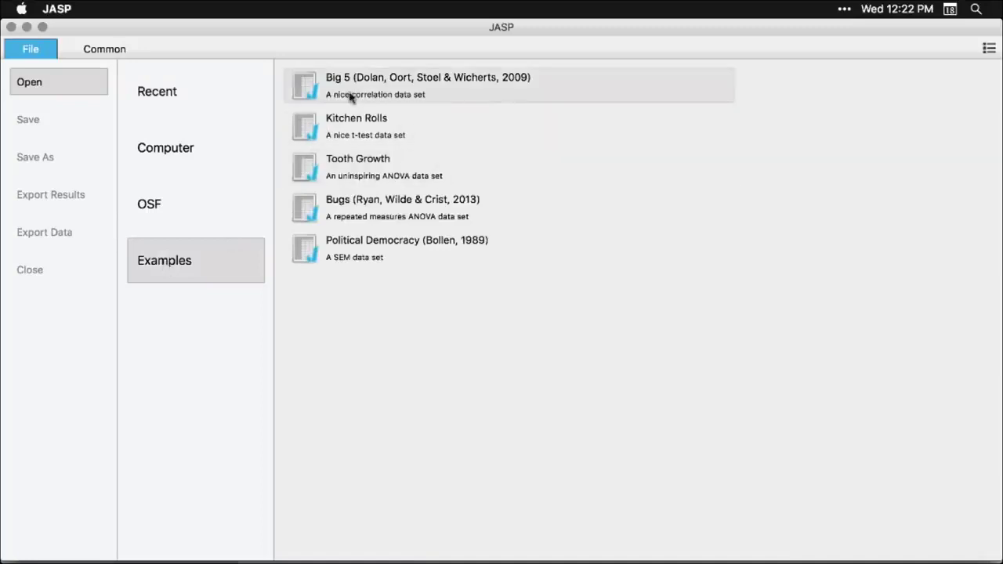
{"action": "left_click", "coordinate": [481, 98]}
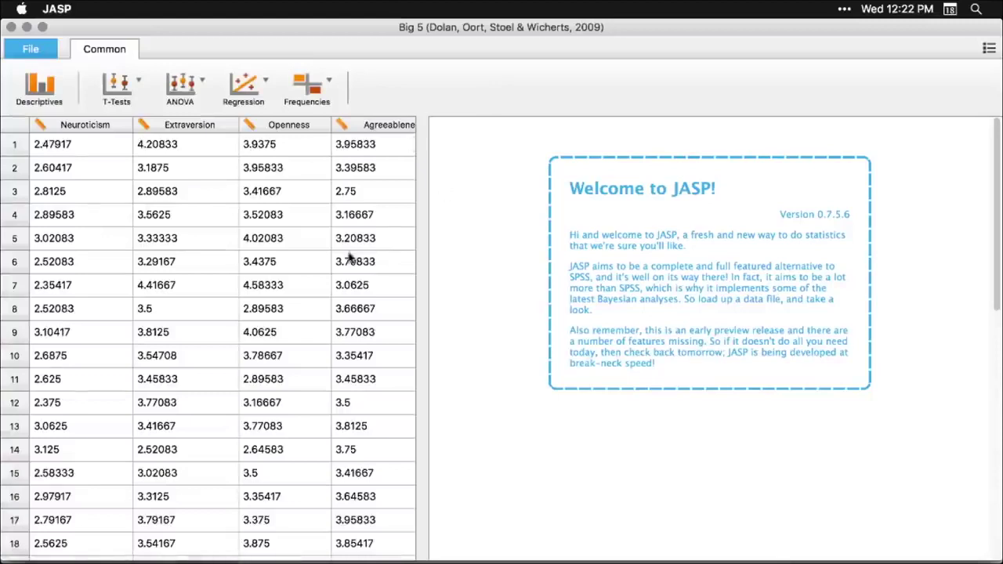
{"action": "left_click_drag", "start_coordinate": [420, 332], "coordinate": [369, 343]}
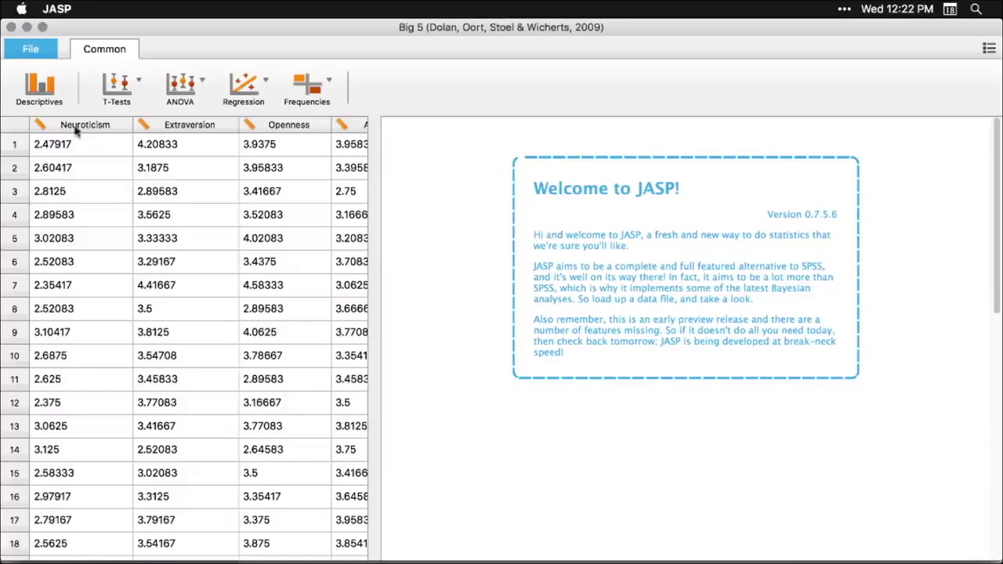
- Create descriptive statistics for all five variables from Neuroticism to Conscientiousness and expand the Statistics options
{"action": "left_click", "coordinate": [39, 87]}
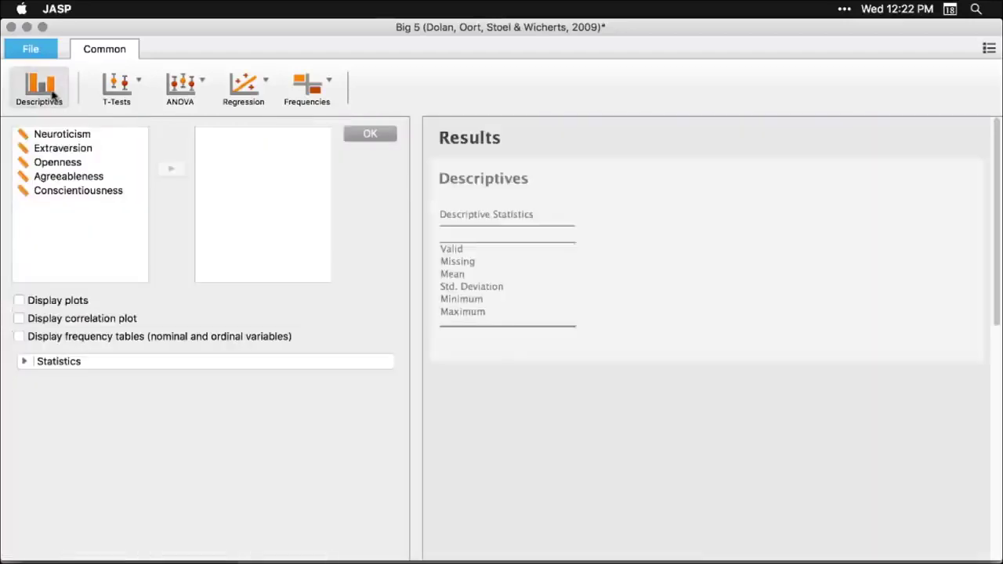
{"action": "left_click", "coordinate": [61, 139]}
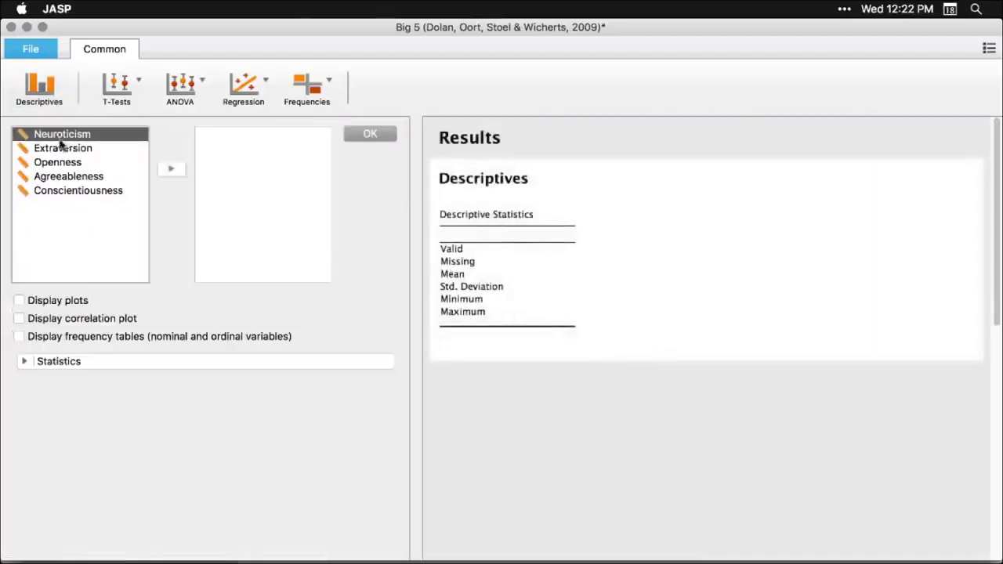
{"action": "left_click", "coordinate": [56, 192], "text": "shift"}
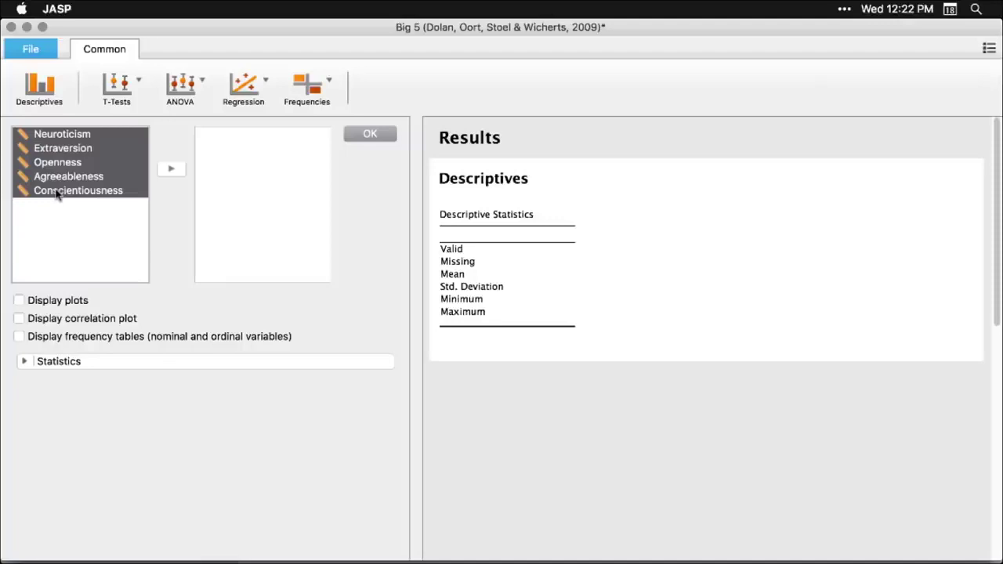
{"action": "left_click", "coordinate": [173, 170]}
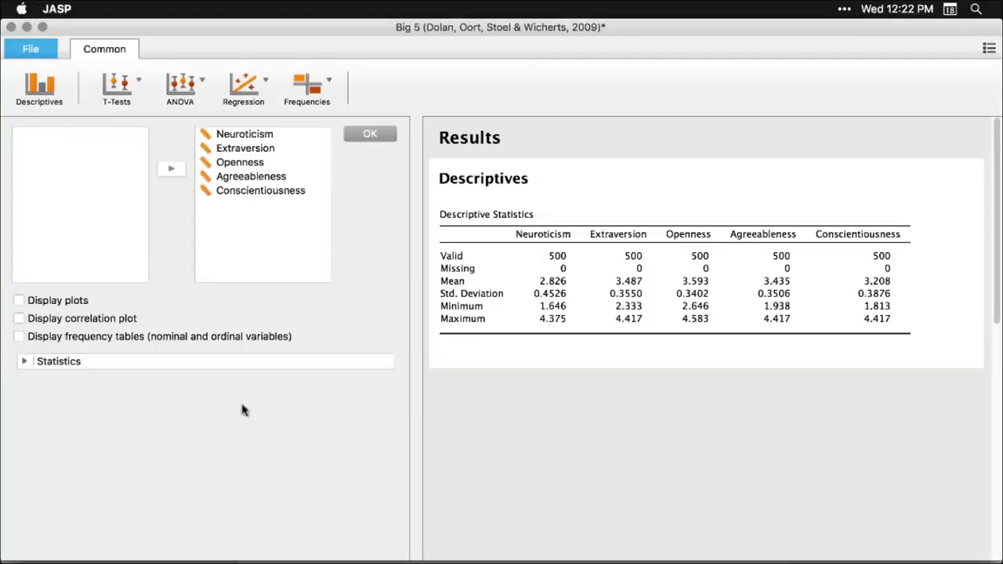
{"action": "left_click", "coordinate": [24, 362]}
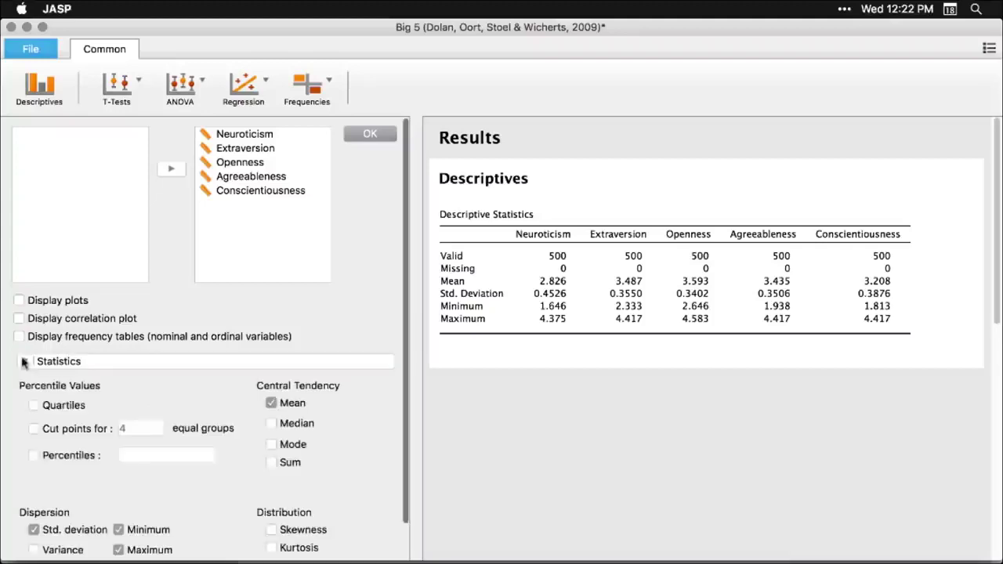
- Add quartiles and the median to the descriptive statistics, display the plots, and look through the distribution plots
{"action": "left_click", "coordinate": [32, 406]}
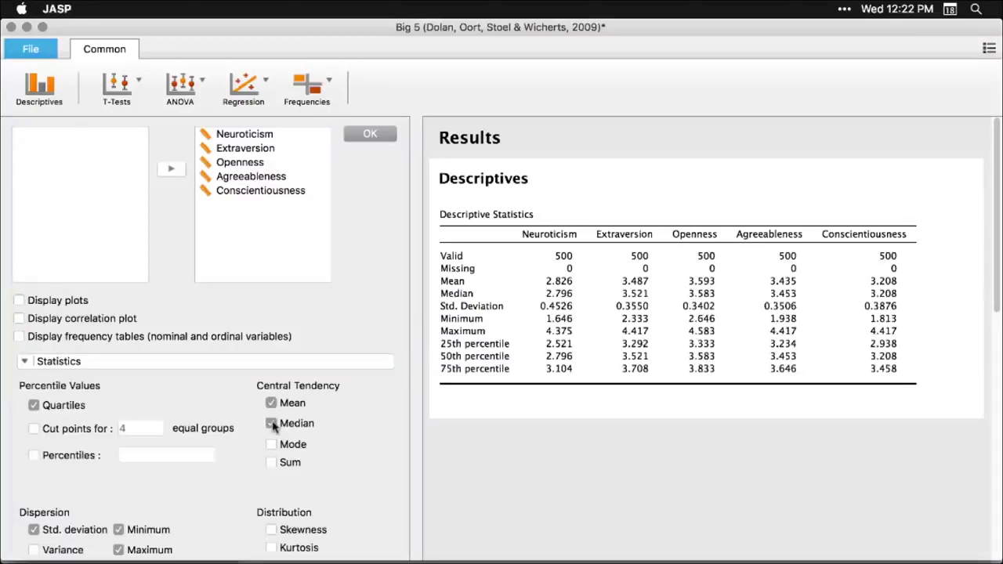
{"action": "left_click", "coordinate": [18, 301]}
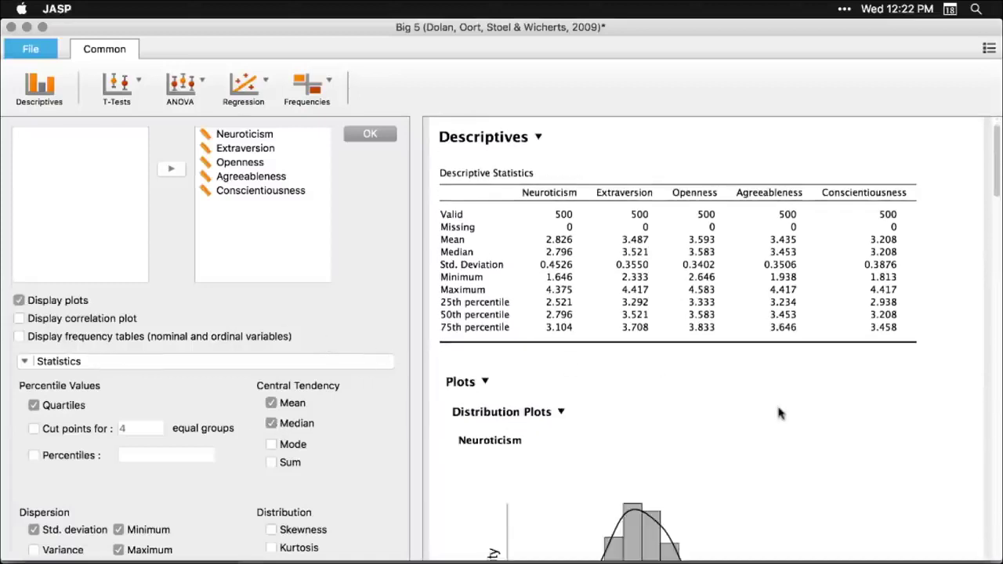
{"action": "scroll", "coordinate": [780, 413], "scroll_direction": "down", "scroll_amount": 10}
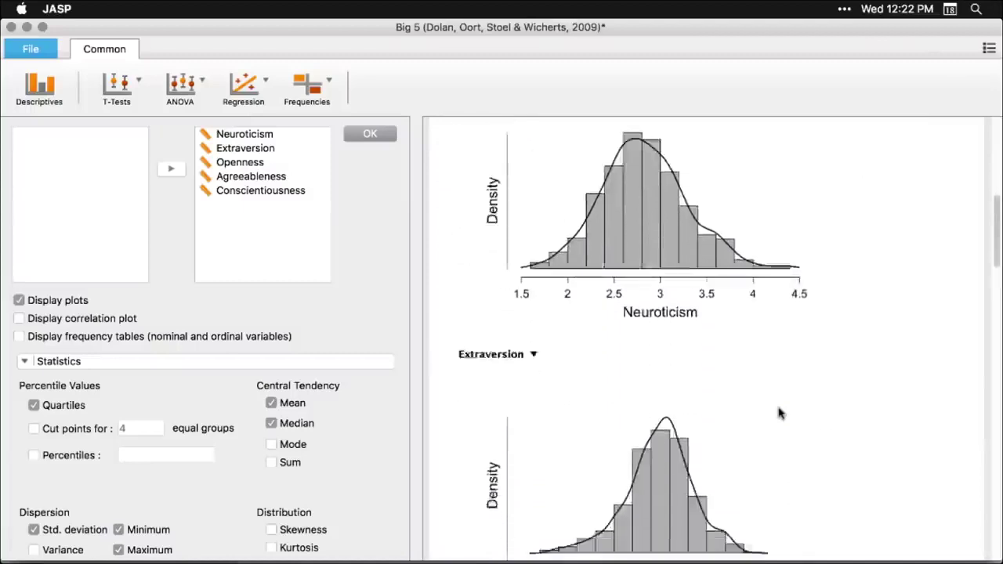
{"action": "scroll", "coordinate": [779, 414], "scroll_direction": "down", "scroll_amount": 5}
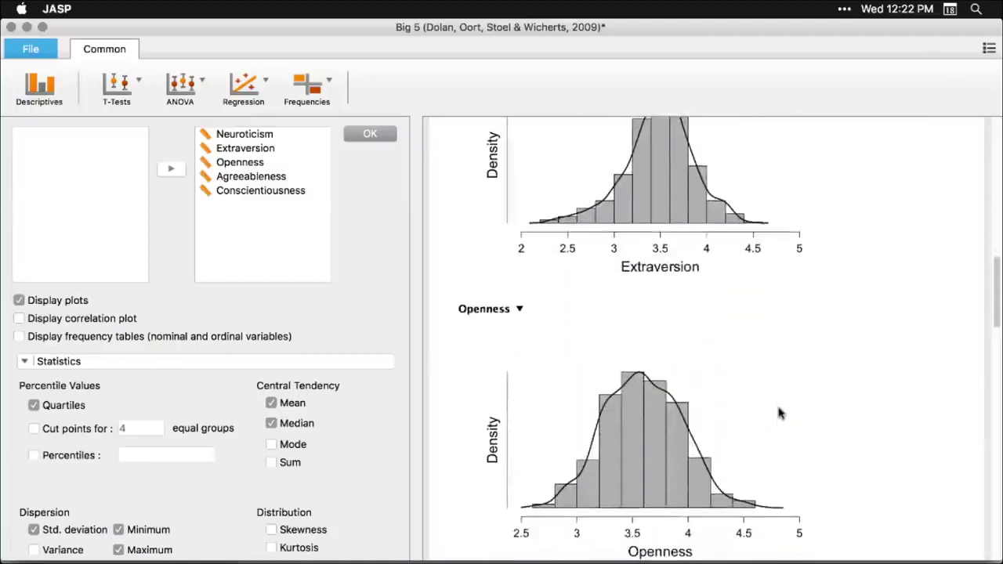
{"action": "scroll", "coordinate": [780, 413], "scroll_direction": "up", "scroll_amount": 15}
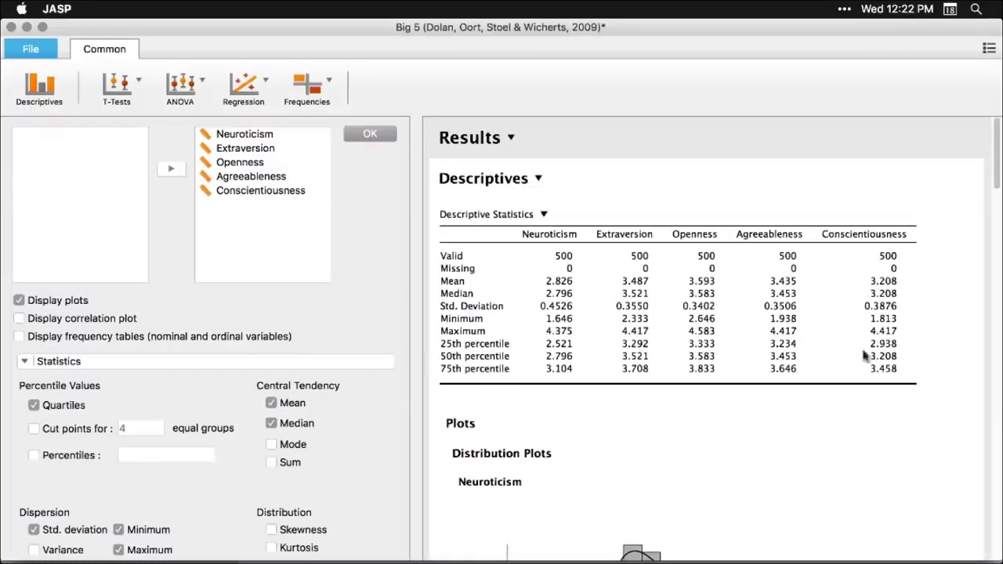
- Shrink the distribution plots to thumbnails, then enlarge them to a medium size that keeps the axis labels readable
{"action": "scroll", "coordinate": [686, 498], "scroll_direction": "down", "scroll_amount": 4}
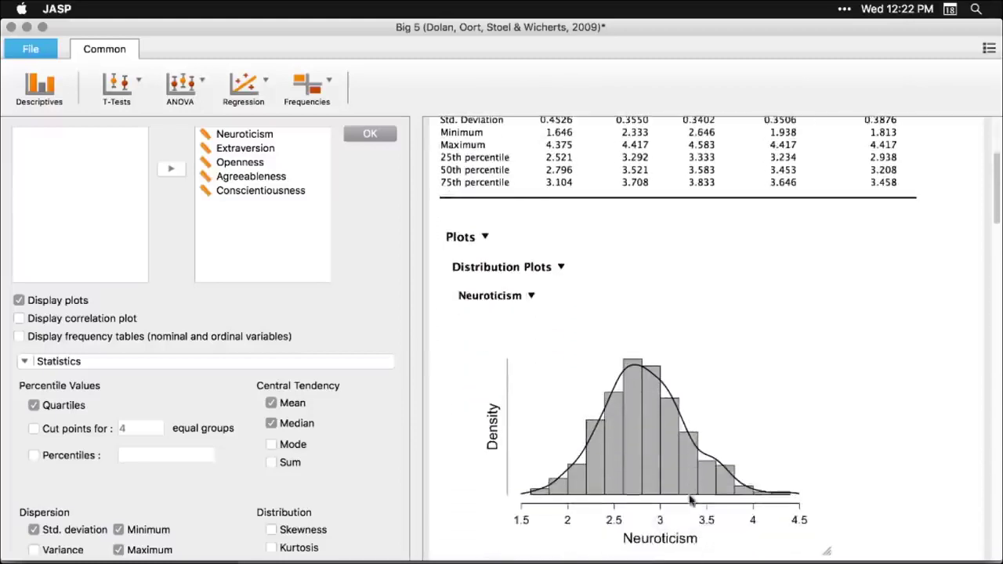
{"action": "left_click_drag", "start_coordinate": [827, 551], "coordinate": [549, 359]}
{"action": "scroll", "coordinate": [823, 455], "scroll_direction": "down", "scroll_amount": 3}
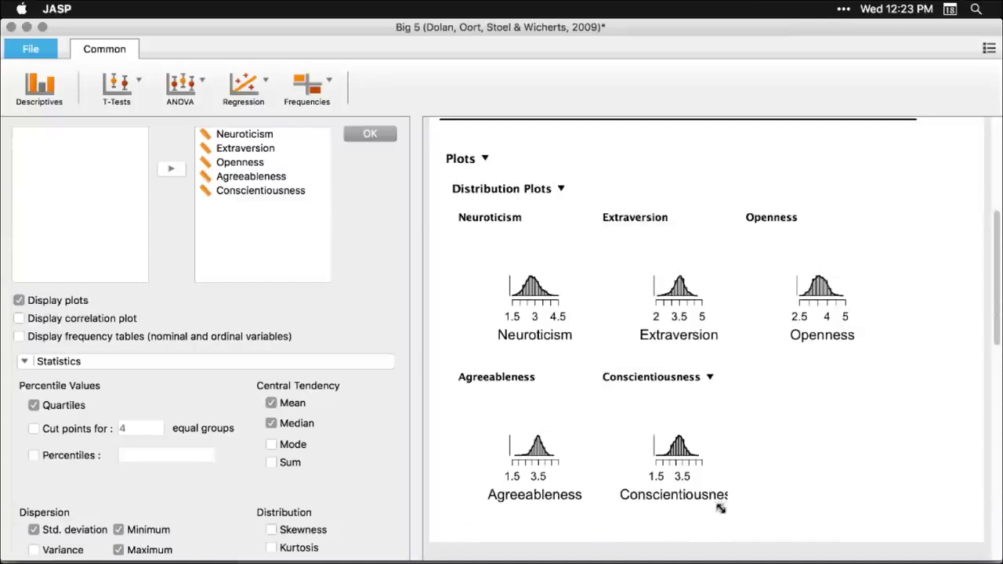
{"action": "left_click_drag", "start_coordinate": [720, 508], "coordinate": [846, 548]}
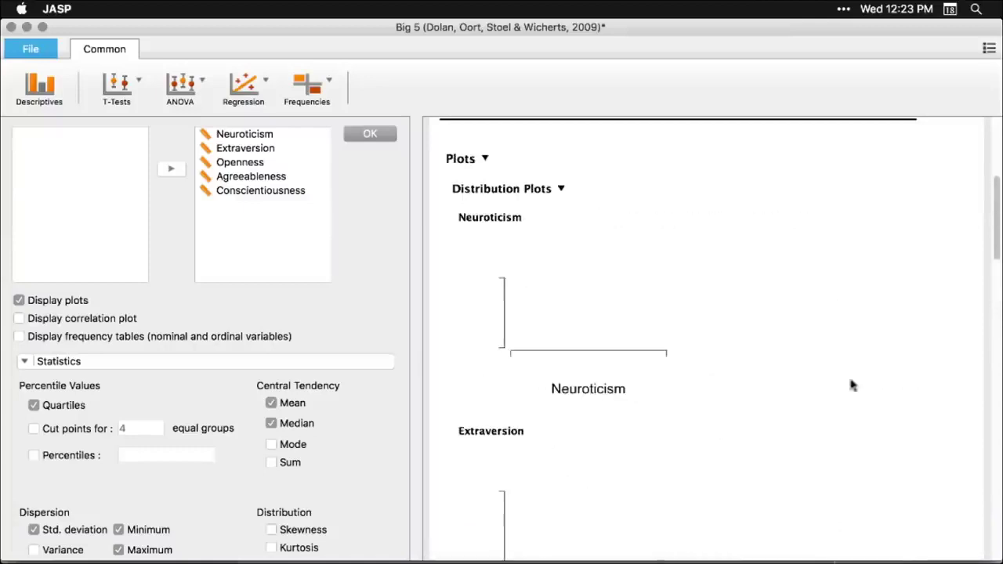
{"action": "scroll", "coordinate": [871, 345], "scroll_direction": "down", "scroll_amount": 10}
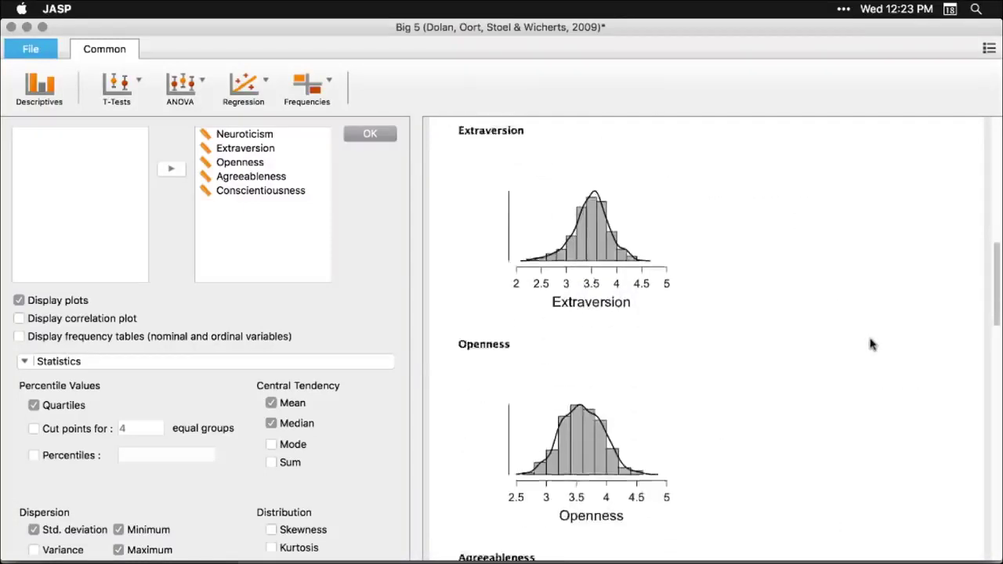
{"action": "scroll", "coordinate": [862, 344], "scroll_direction": "up", "scroll_amount": 5}
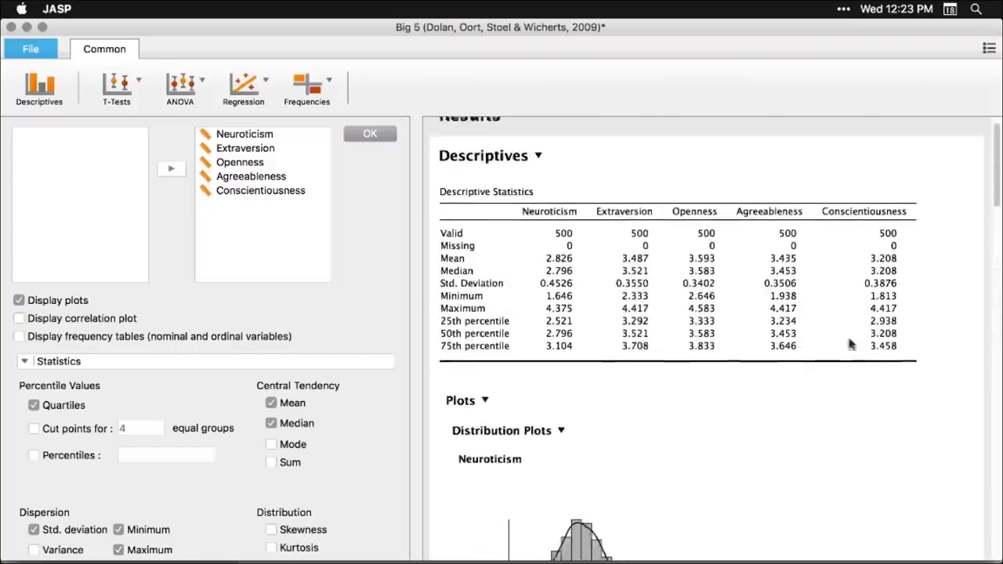
- Collapse the Distribution Plots section of the results and close the Descriptives options to show the data
{"action": "left_click", "coordinate": [560, 437]}
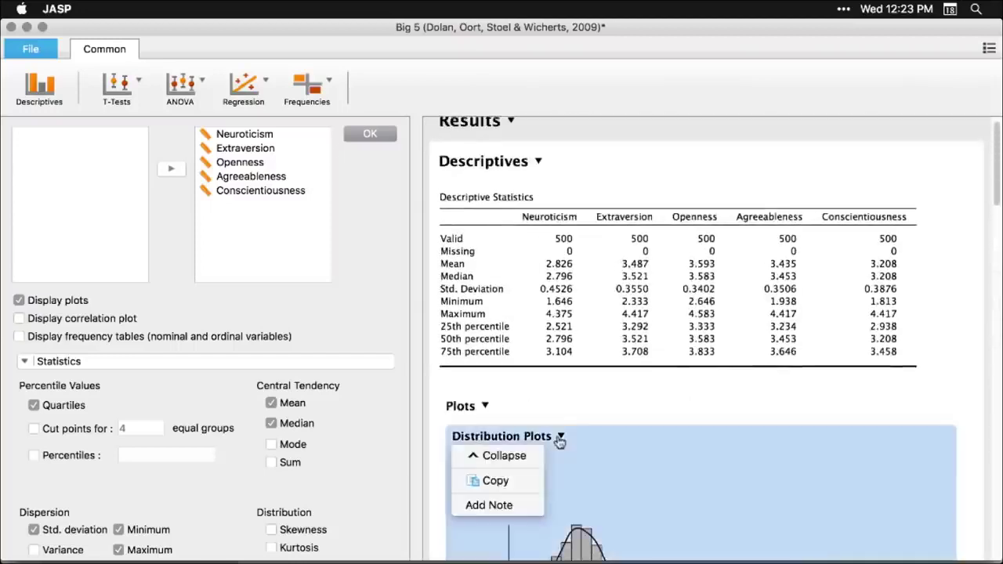
{"action": "left_click", "coordinate": [506, 462]}
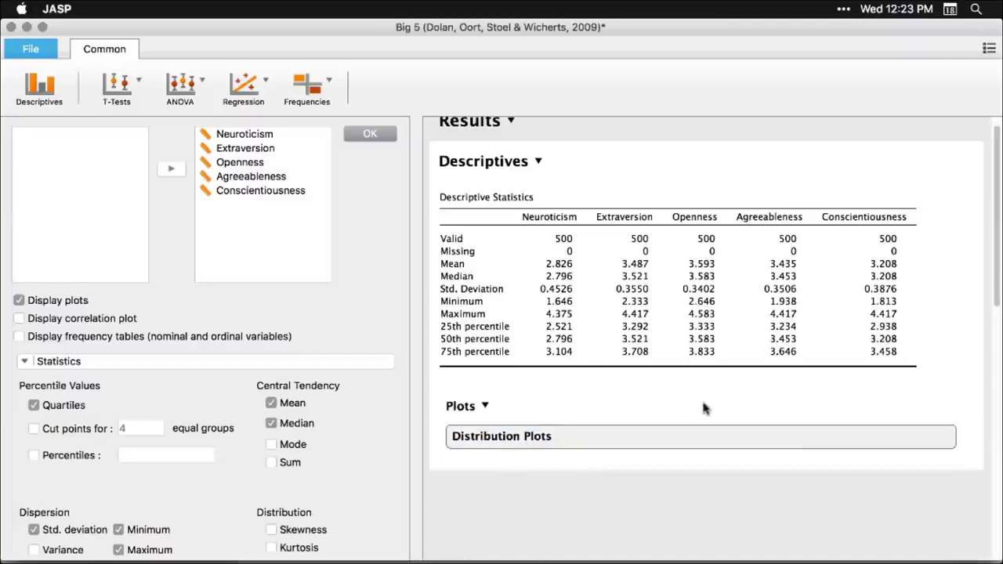
{"action": "left_click", "coordinate": [628, 516]}
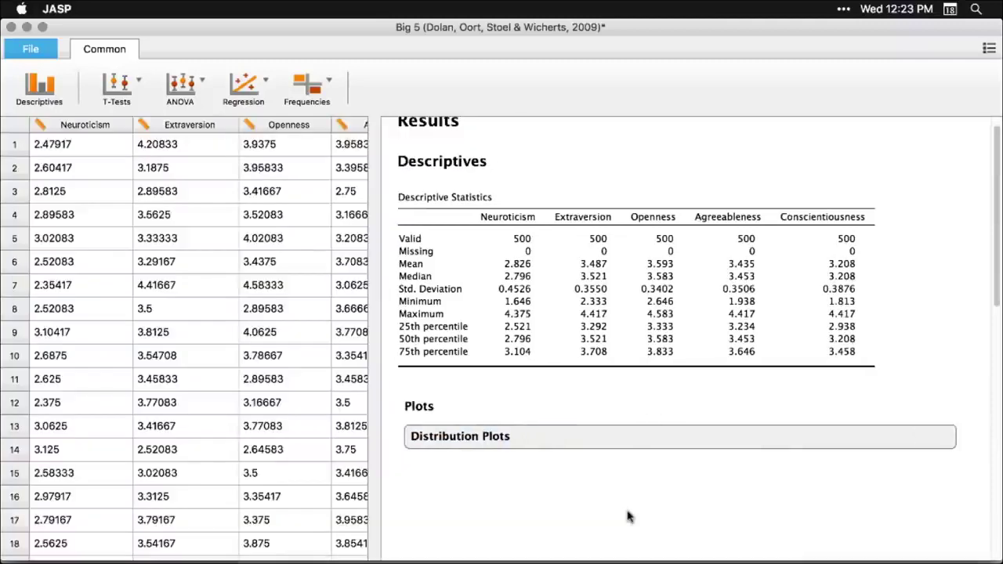
{"action": "scroll", "coordinate": [646, 439], "scroll_direction": "up", "scroll_amount": 1}
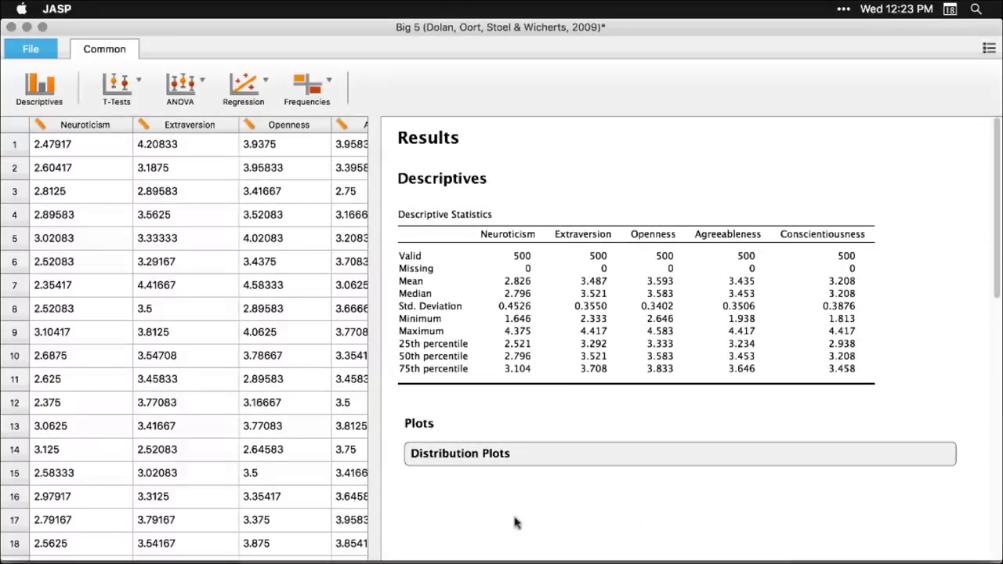
- Reopen the Descriptives options and add skewness and kurtosis to the statistics table
{"action": "left_click", "coordinate": [586, 291]}
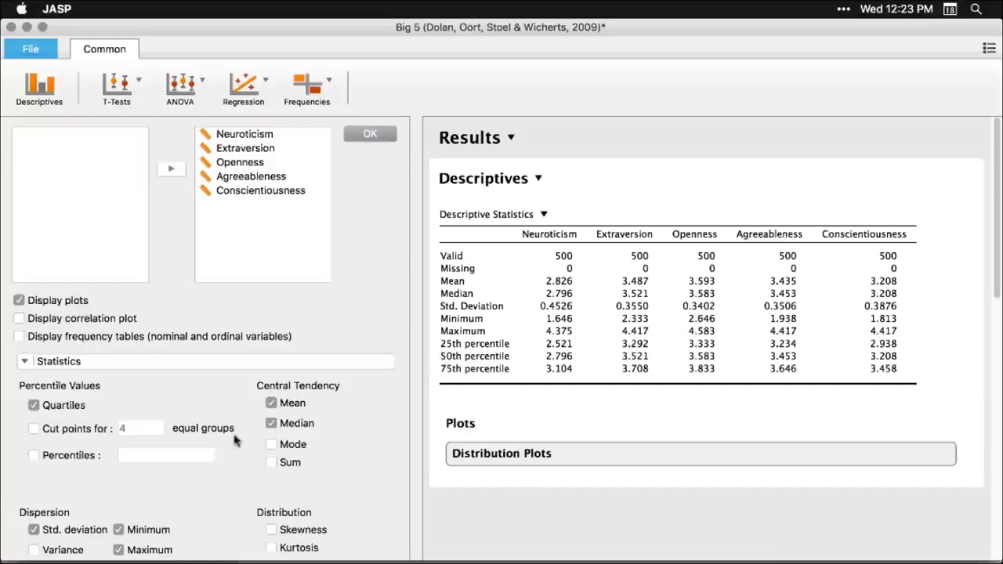
{"action": "scroll", "coordinate": [260, 484], "scroll_direction": "down", "scroll_amount": 2}
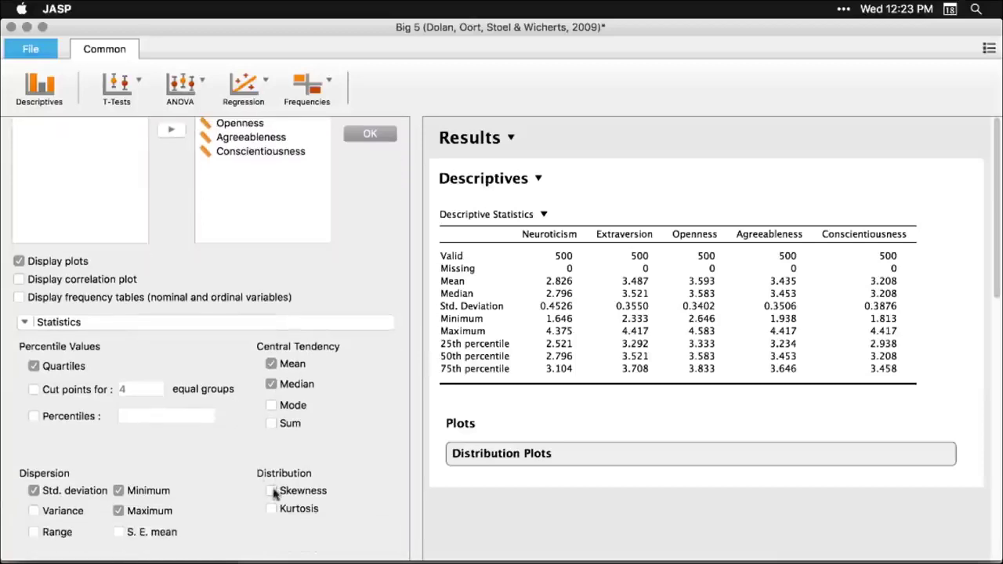
{"action": "left_click", "coordinate": [271, 490]}
{"action": "left_click", "coordinate": [271, 508]}
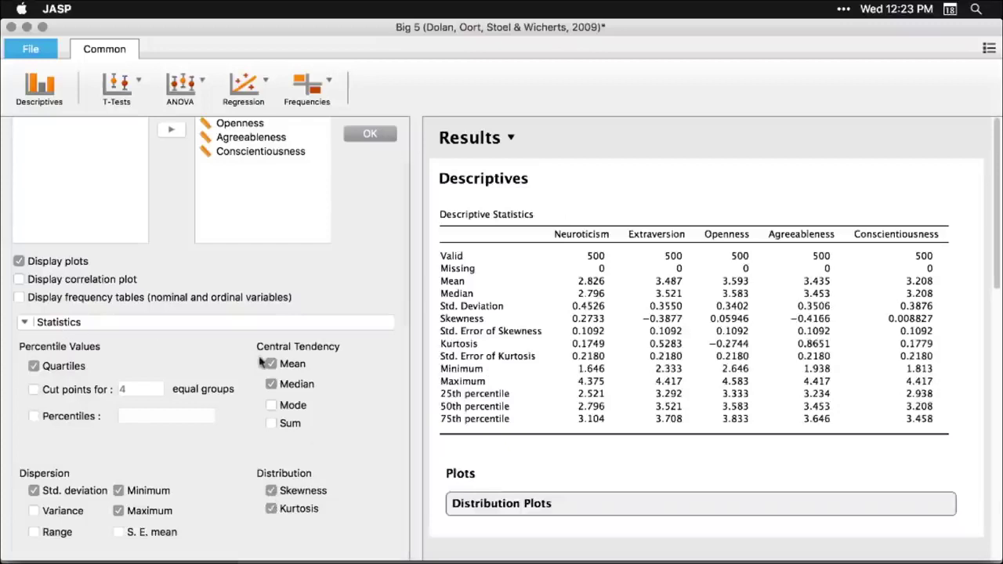
- Close the Descriptives options, expand the Distribution Plots section to view the histograms, and reopen the options
{"action": "left_click", "coordinate": [730, 142]}
{"action": "scroll", "coordinate": [705, 332], "scroll_direction": "down", "scroll_amount": 5}
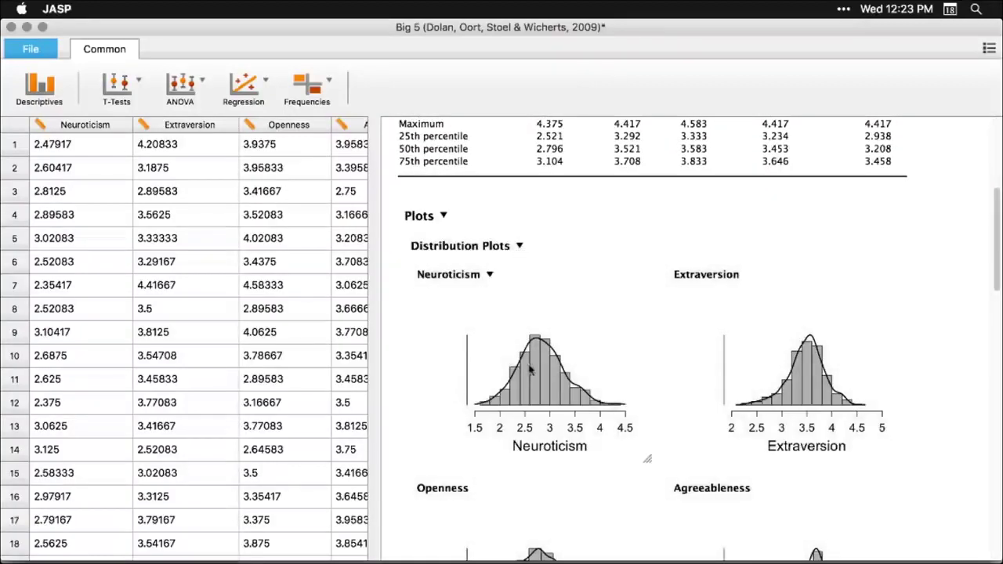
{"action": "left_click", "coordinate": [530, 369]}
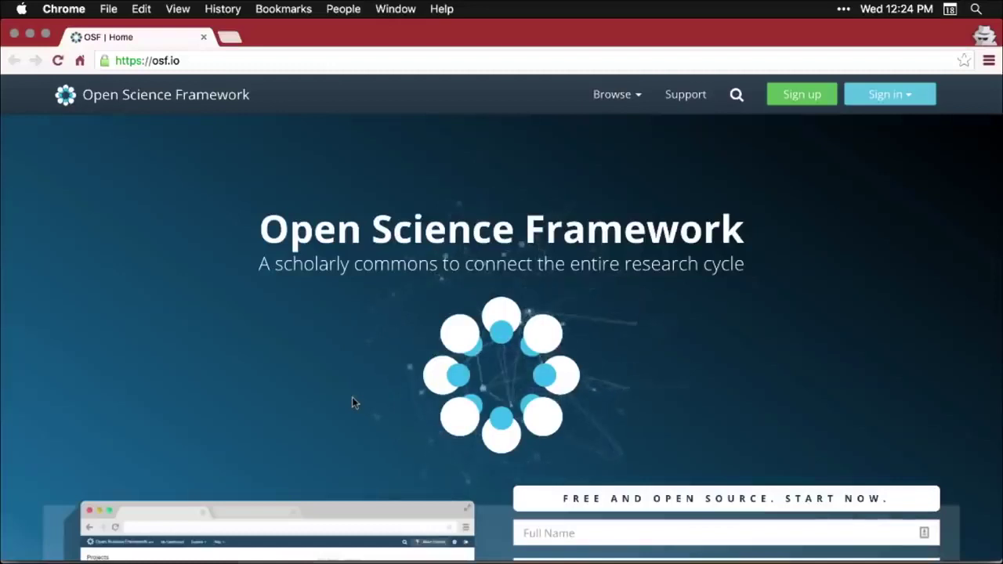
- Switch to Chrome and look over the Open Science Framework home page and the datalab.cc project page with its files
{"action": "scroll", "coordinate": [351, 402], "scroll_direction": "down", "scroll_amount": 4}
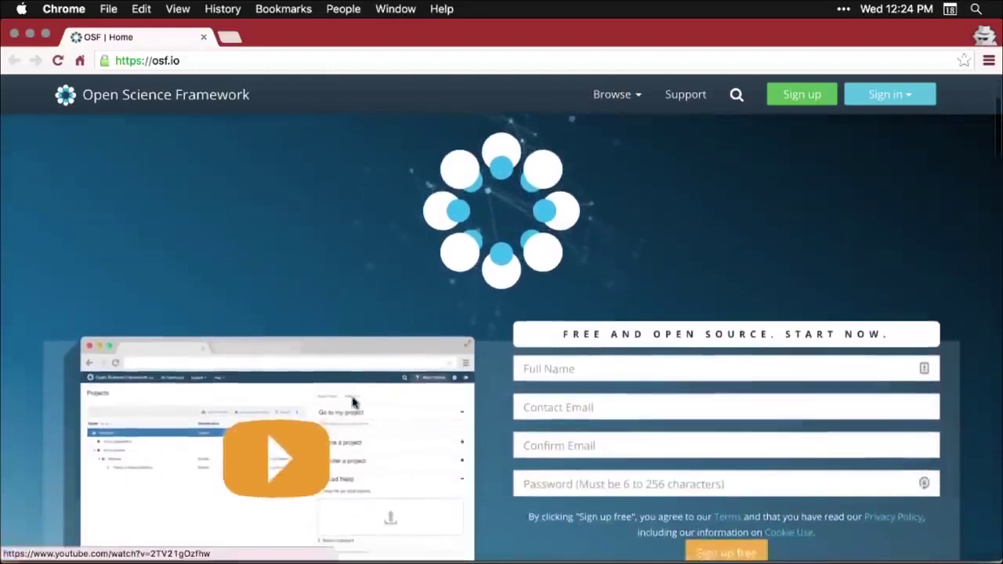
{"action": "scroll", "coordinate": [352, 402], "scroll_direction": "down", "scroll_amount": 5}
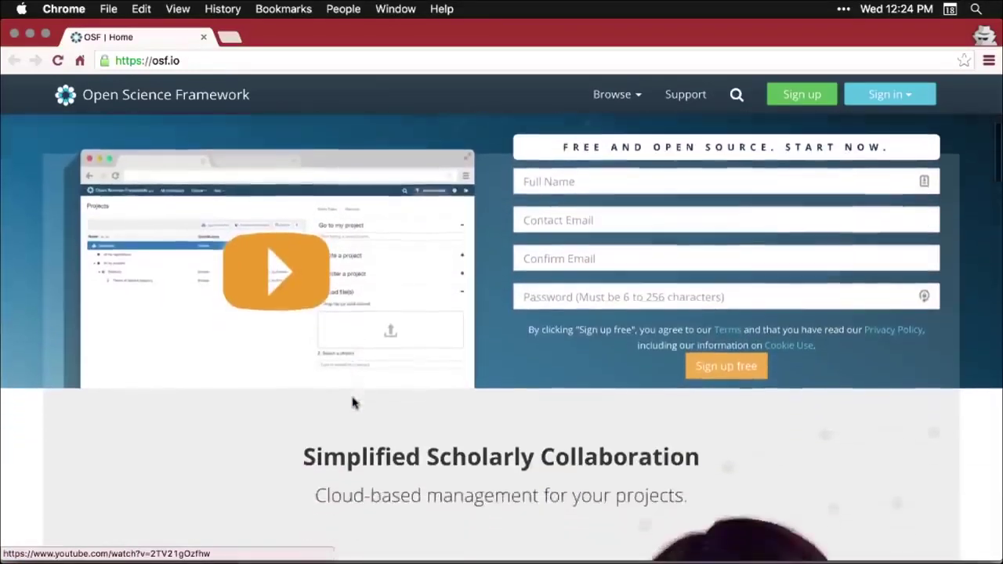
{"action": "scroll", "coordinate": [352, 402], "scroll_direction": "down", "scroll_amount": 5}
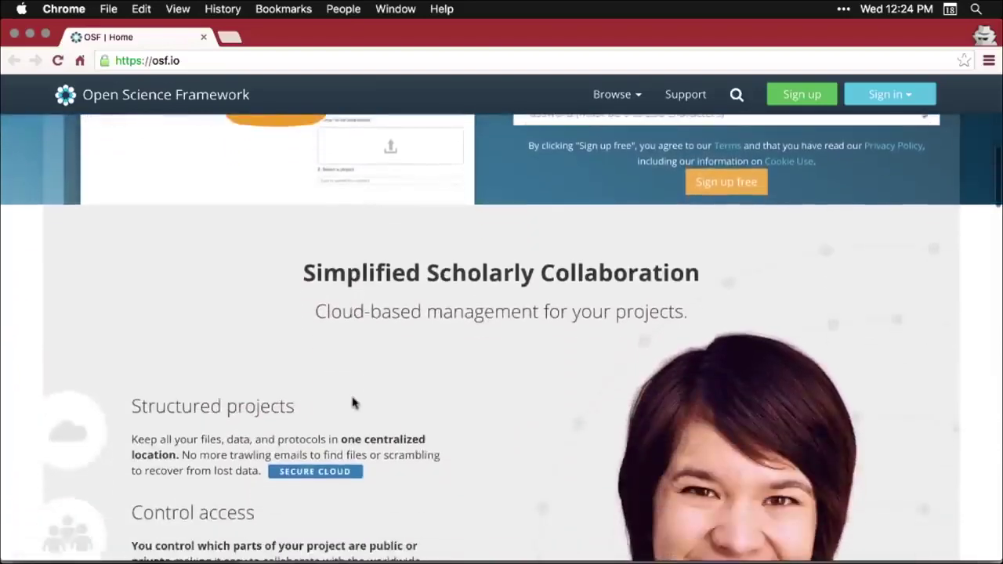
{"action": "scroll", "coordinate": [351, 402], "scroll_direction": "down", "scroll_amount": 7}
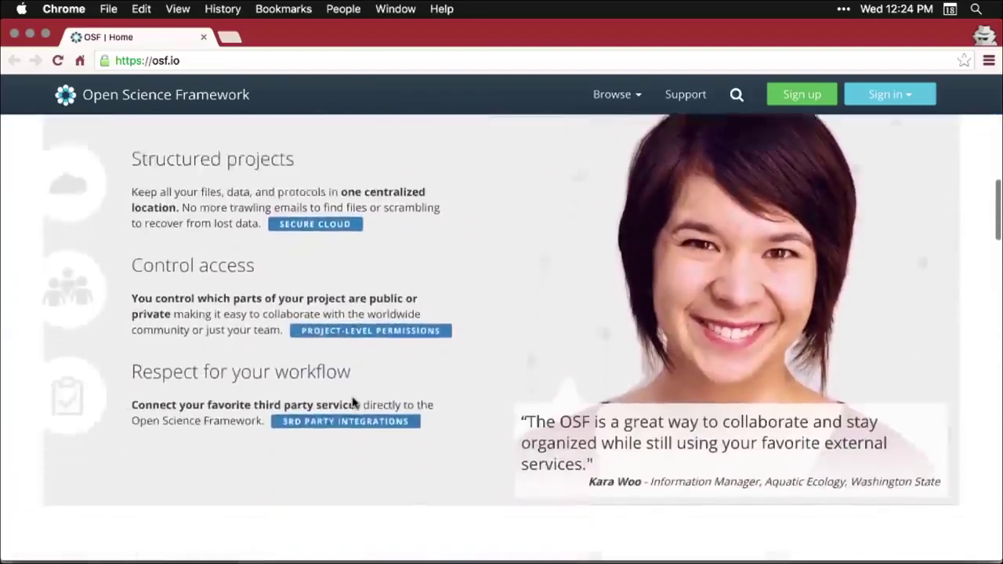
{"action": "scroll", "coordinate": [352, 401], "scroll_direction": "down", "scroll_amount": 8}
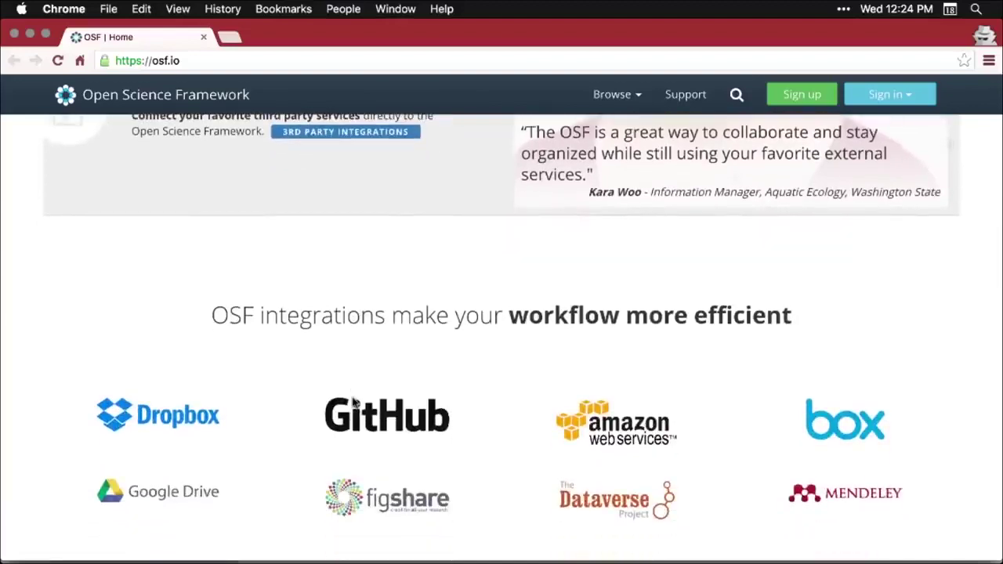
{"action": "scroll", "coordinate": [351, 402], "scroll_direction": "down", "scroll_amount": 3}
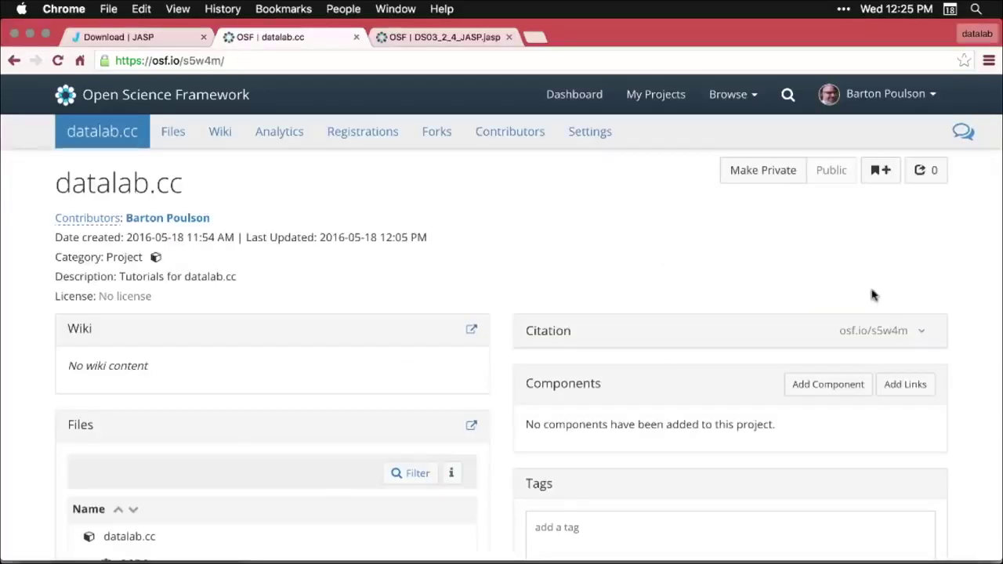
{"action": "scroll", "coordinate": [939, 298], "scroll_direction": "down", "scroll_amount": 3}
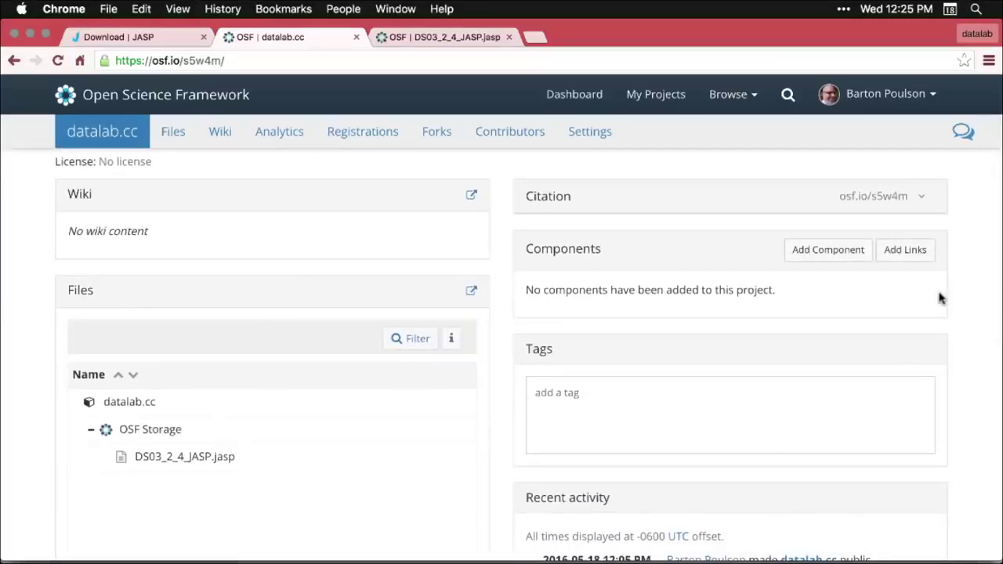
{"action": "scroll", "coordinate": [940, 298], "scroll_direction": "down", "scroll_amount": 2}
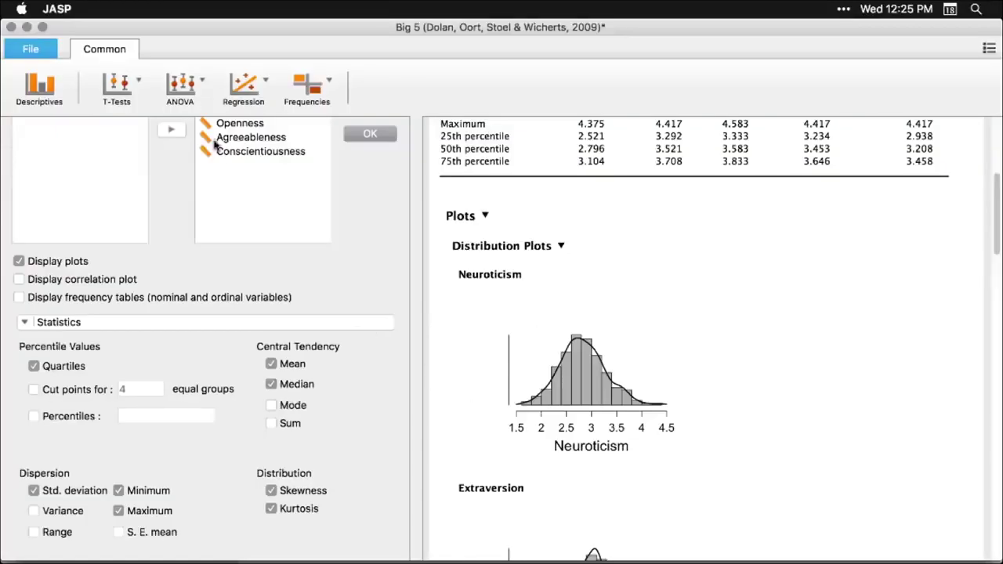
- Switch to JASP, open DS03_2_4_JASP.jasp from the computer's Desktop folder, and look through its descriptives, distribution plots and correlation plot
{"action": "left_click", "coordinate": [34, 51]}
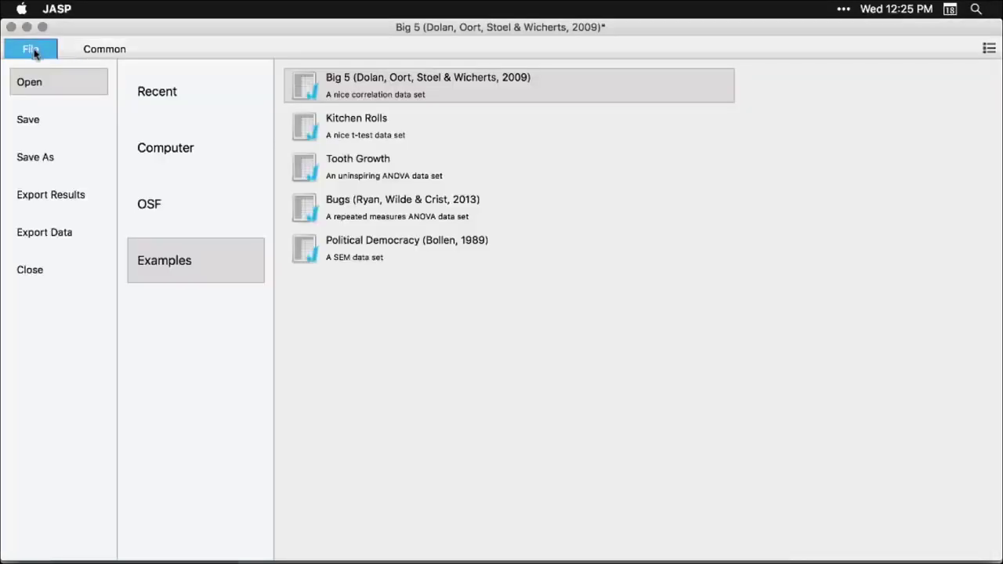
{"action": "left_click", "coordinate": [165, 155]}
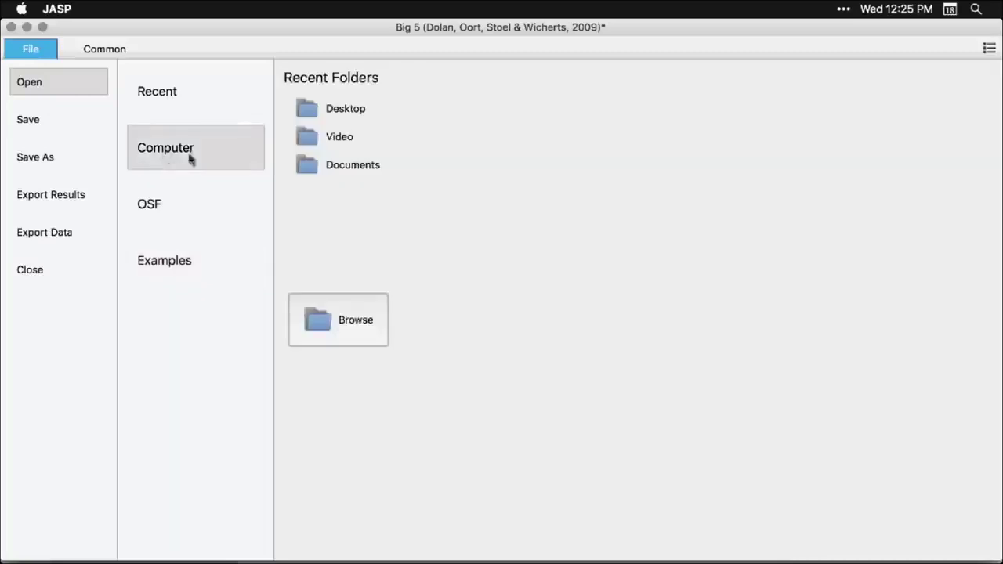
{"action": "left_click", "coordinate": [343, 174]}
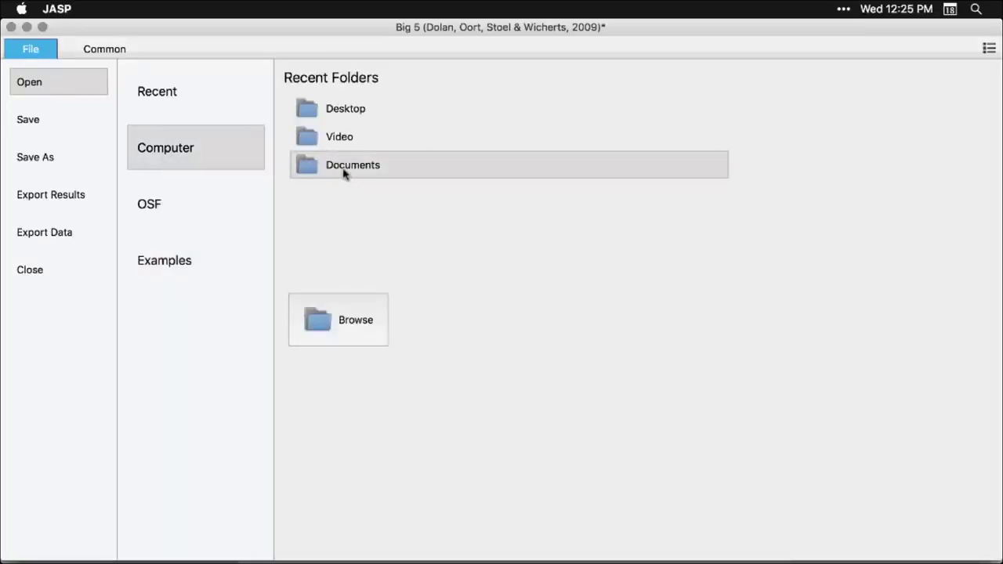
{"action": "left_click", "coordinate": [331, 110]}
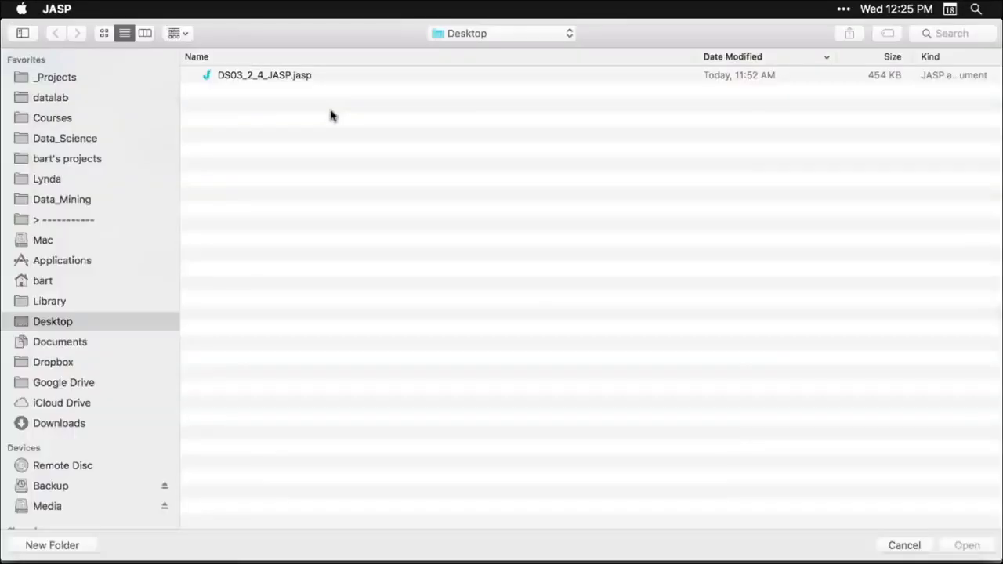
{"action": "left_click", "coordinate": [284, 77]}
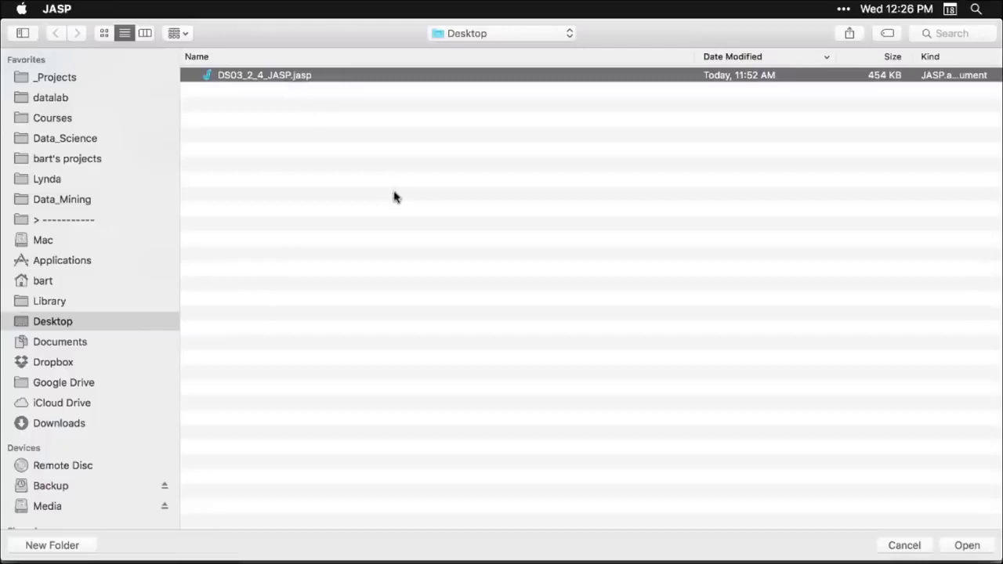
{"action": "double_click", "coordinate": [286, 76]}
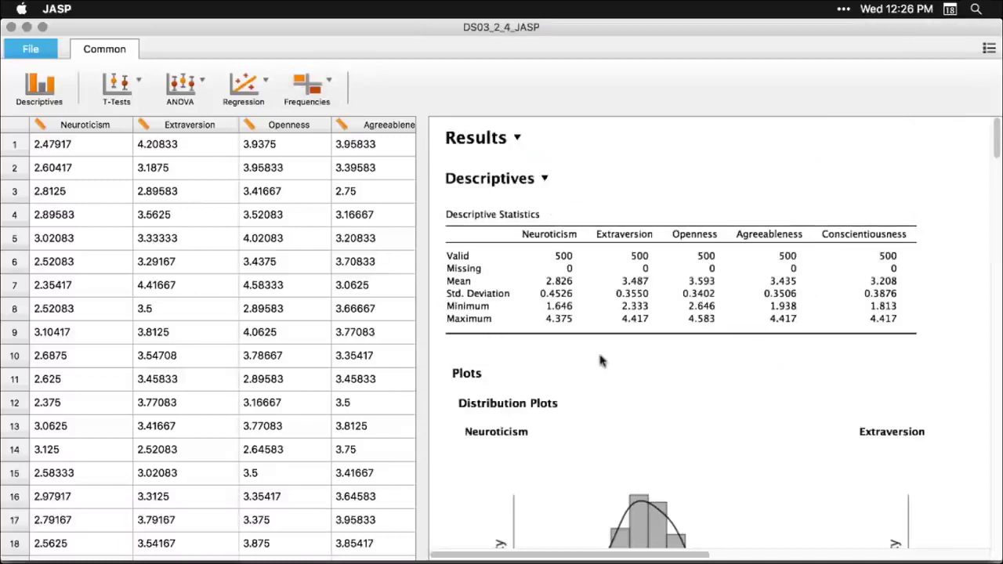
{"action": "scroll", "coordinate": [599, 361], "scroll_direction": "down", "scroll_amount": 10}
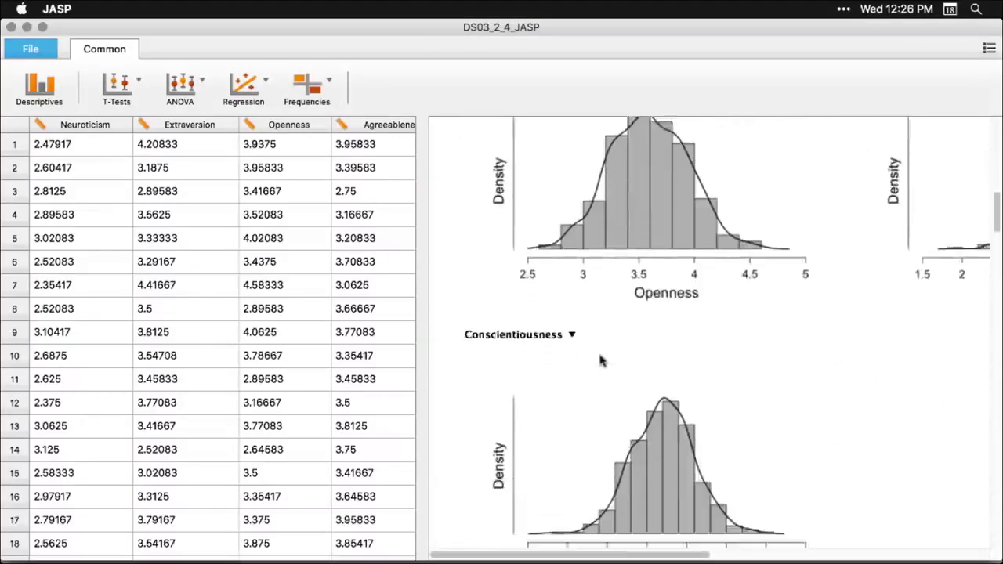
{"action": "scroll", "coordinate": [600, 359], "scroll_direction": "down", "scroll_amount": 10}
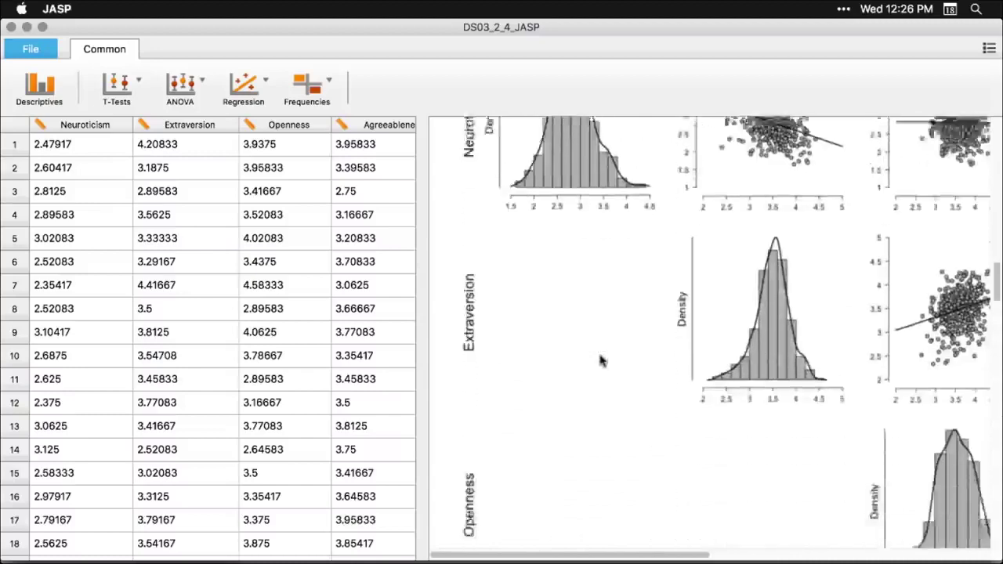
- Examine the correlation plot across its variables and the Linear Regression output with its model summary, ANOVA and coefficients tables
{"action": "scroll", "coordinate": [599, 361], "scroll_direction": "down", "scroll_amount": 2}
{"action": "scroll", "coordinate": [599, 361], "scroll_direction": "up", "scroll_amount": 5}
{"action": "scroll", "coordinate": [599, 360], "scroll_direction": "right", "scroll_amount": 5}
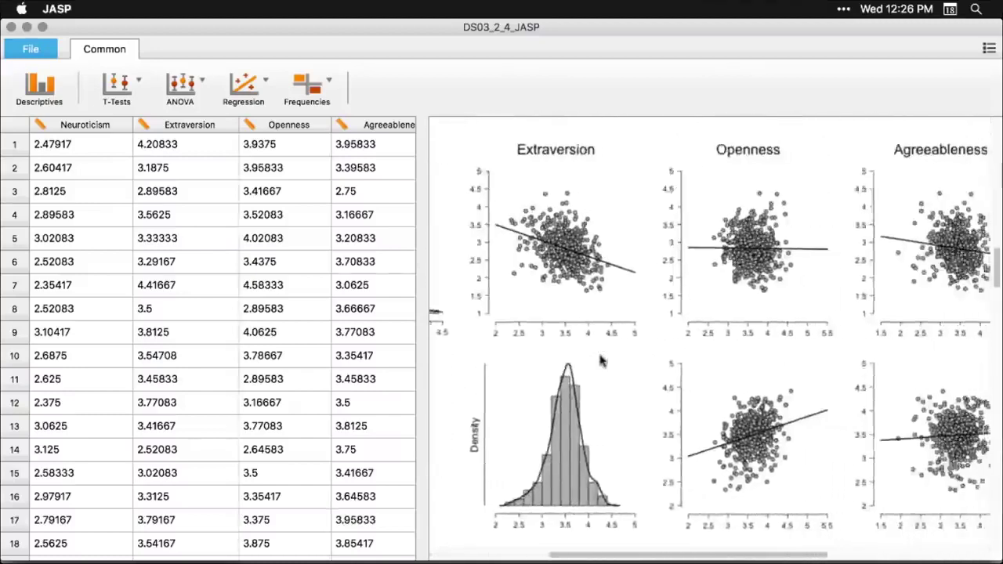
{"action": "scroll", "coordinate": [600, 361], "scroll_direction": "right", "scroll_amount": 3}
{"action": "scroll", "coordinate": [600, 360], "scroll_direction": "down", "scroll_amount": 10}
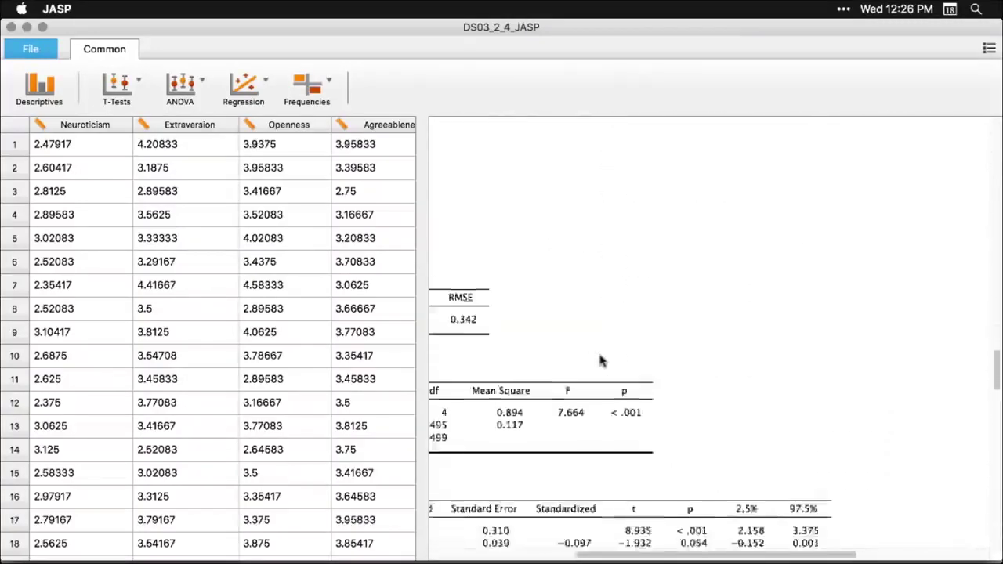
{"action": "scroll", "coordinate": [600, 361], "scroll_direction": "left", "scroll_amount": 5}
{"action": "scroll", "coordinate": [600, 361], "scroll_direction": "down", "scroll_amount": 2}
{"action": "scroll", "coordinate": [600, 360], "scroll_direction": "down", "scroll_amount": 2}
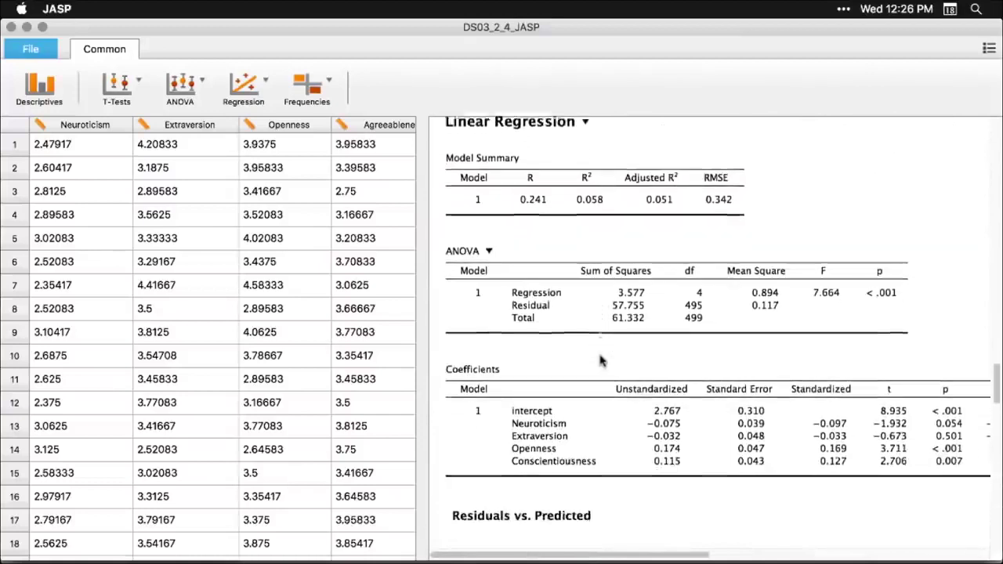
- Reopen the Linear Regression options, expand the Model and Statistics sections to review their settings, and return to the data view
{"action": "left_click", "coordinate": [616, 284]}
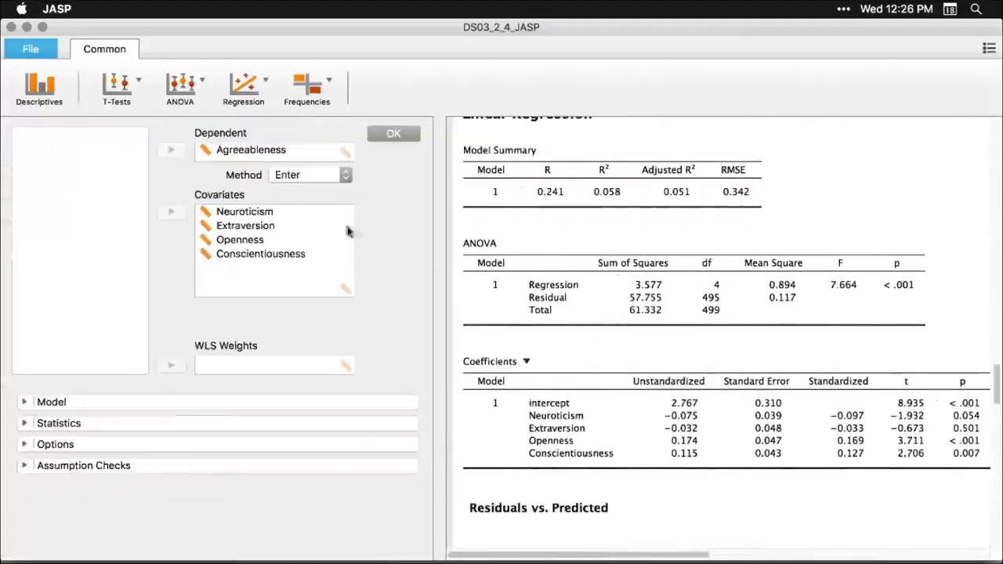
{"action": "left_click", "coordinate": [24, 403]}
{"action": "scroll", "coordinate": [26, 388], "scroll_direction": "down", "scroll_amount": 3}
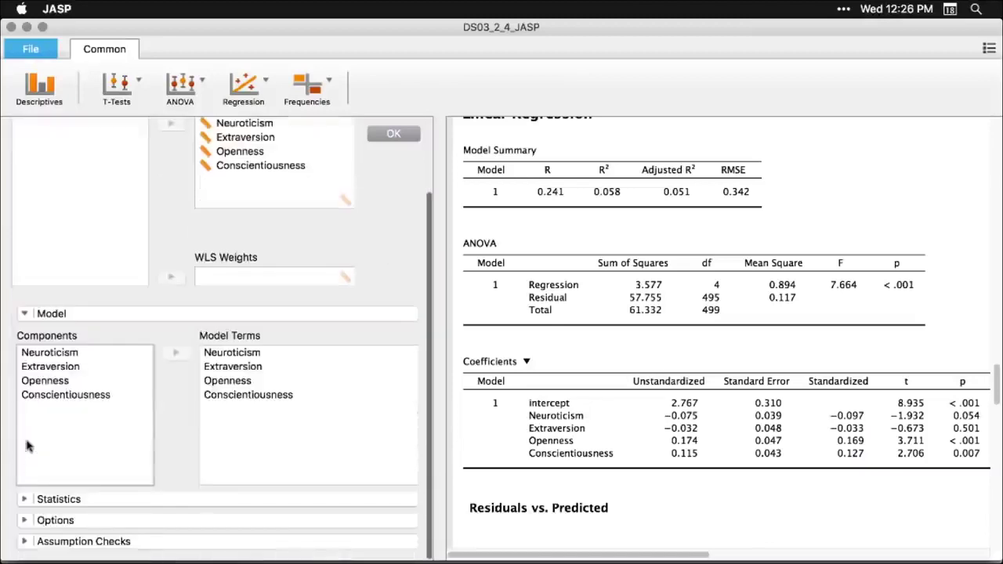
{"action": "left_click", "coordinate": [25, 501]}
{"action": "scroll", "coordinate": [31, 490], "scroll_direction": "down", "scroll_amount": 5}
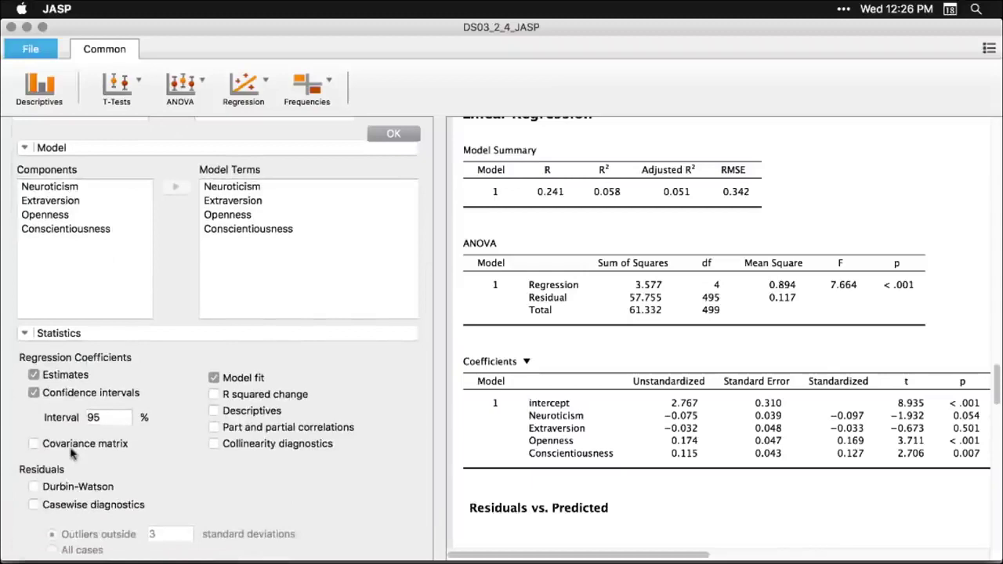
{"action": "scroll", "coordinate": [71, 453], "scroll_direction": "up", "scroll_amount": 3}
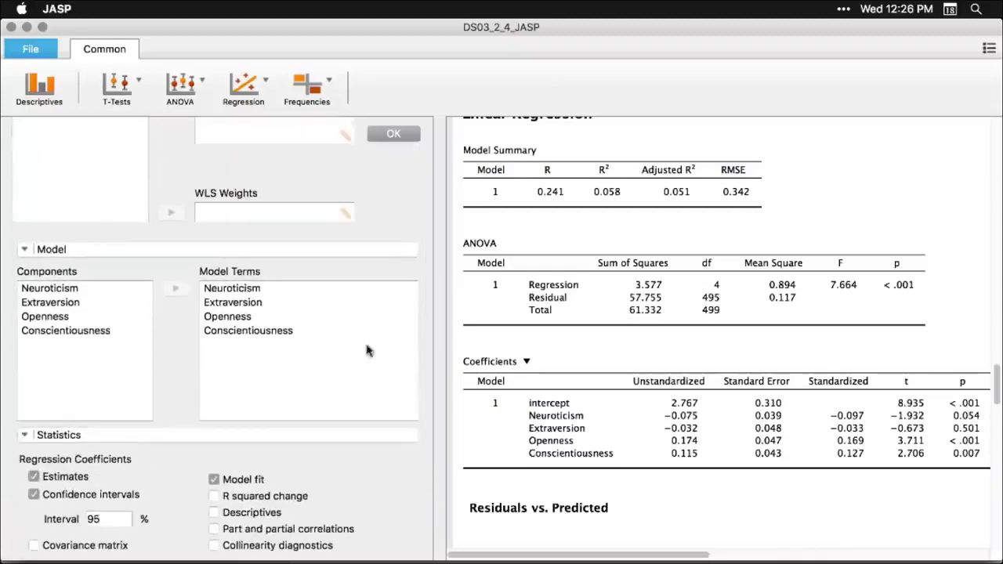
{"action": "left_click", "coordinate": [920, 183]}
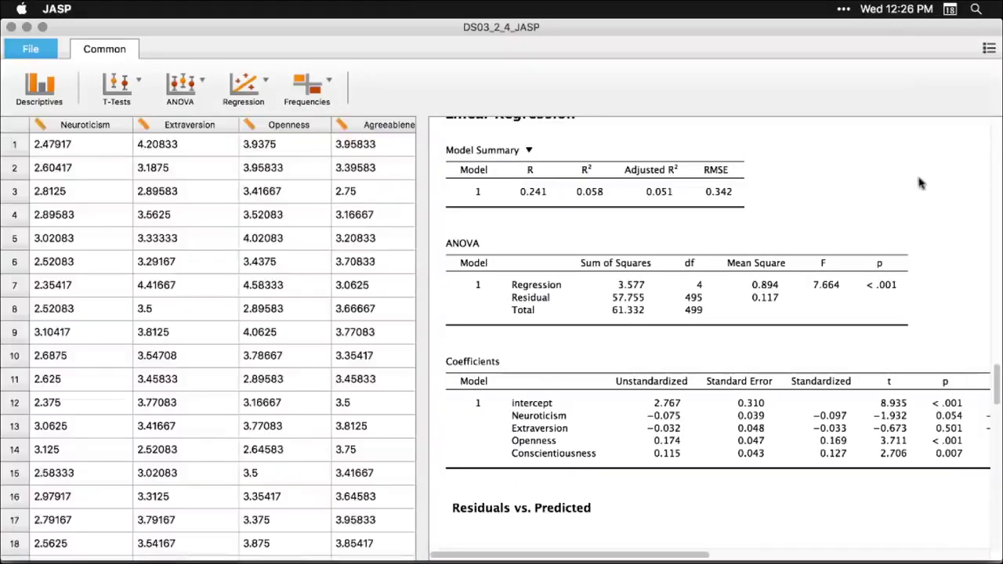
- Look back through the results from the regression plots to the distribution plots, and open the file options
{"action": "scroll", "coordinate": [921, 182], "scroll_direction": "down", "scroll_amount": 15}
{"action": "scroll", "coordinate": [920, 182], "scroll_direction": "up", "scroll_amount": 5}
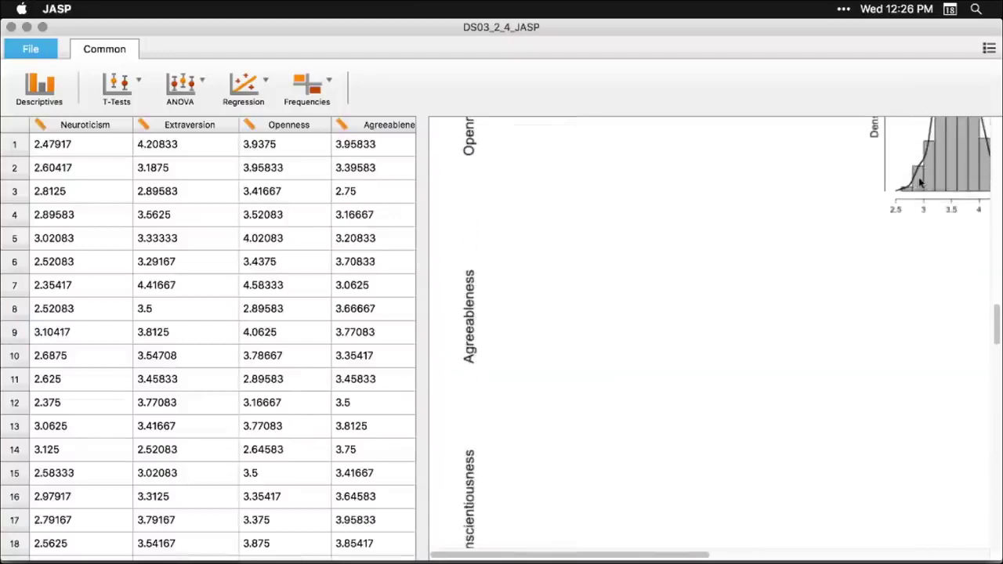
{"action": "scroll", "coordinate": [920, 183], "scroll_direction": "up", "scroll_amount": 10}
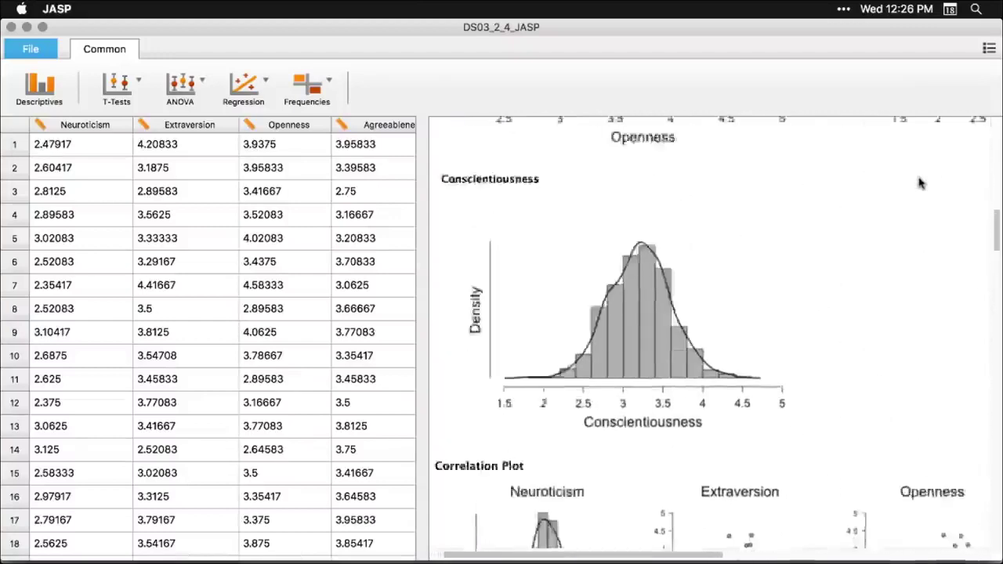
{"action": "scroll", "coordinate": [921, 182], "scroll_direction": "up", "scroll_amount": 8}
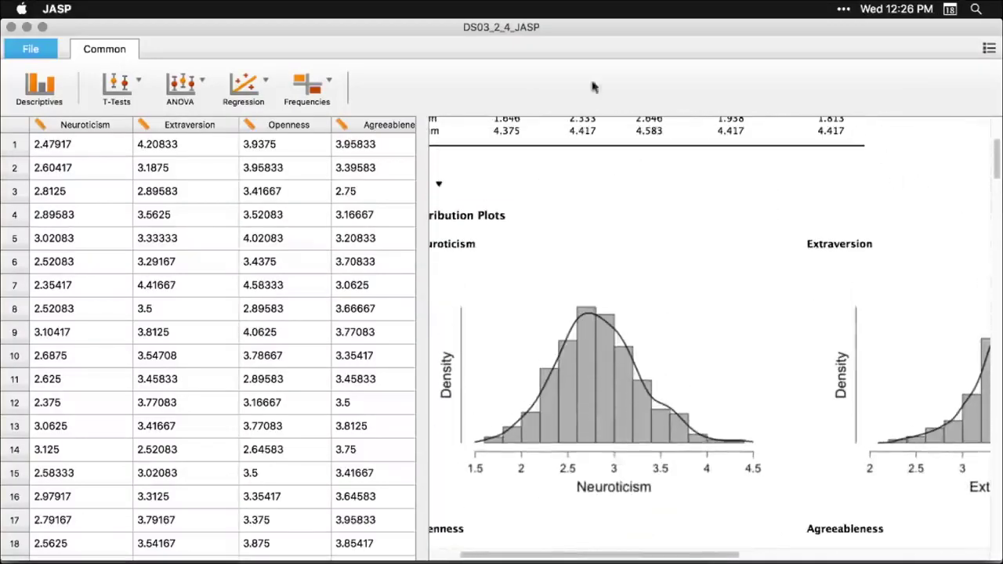
{"action": "left_click", "coordinate": [27, 55]}
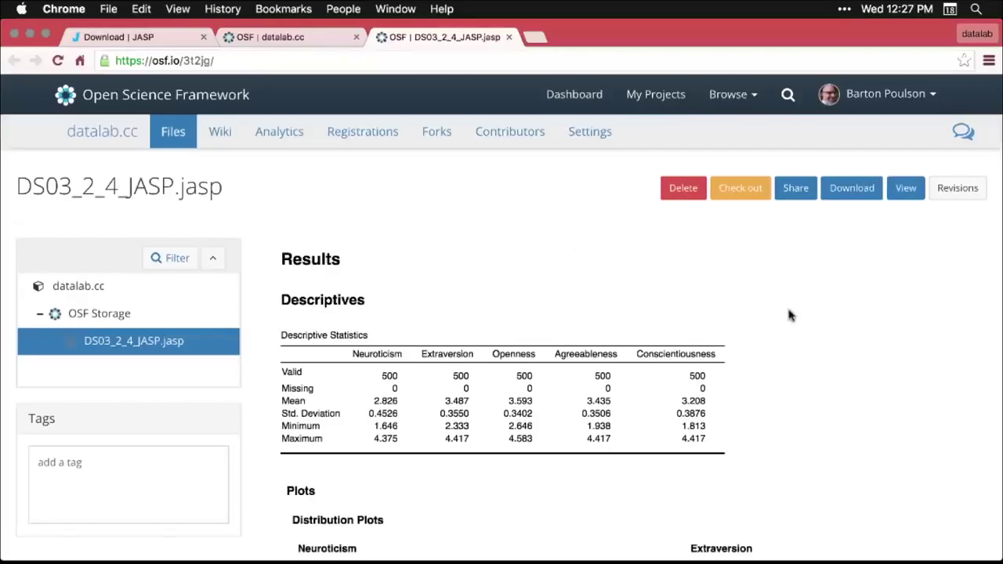
- Switch to Chrome, highlight the OSF link of DS03_2_4_JASP.jasp, and examine the descriptives, distribution plots and correlation plot on its page
{"action": "left_click", "coordinate": [389, 61]}
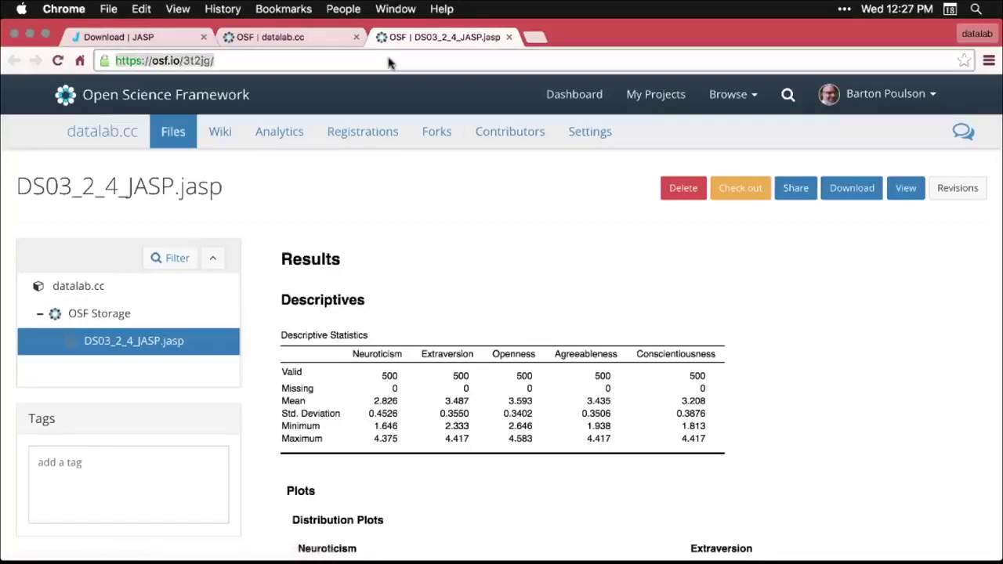
{"action": "left_click", "coordinate": [854, 333]}
{"action": "scroll", "coordinate": [856, 333], "scroll_direction": "down", "scroll_amount": 1}
{"action": "scroll", "coordinate": [856, 334], "scroll_direction": "down", "scroll_amount": 3}
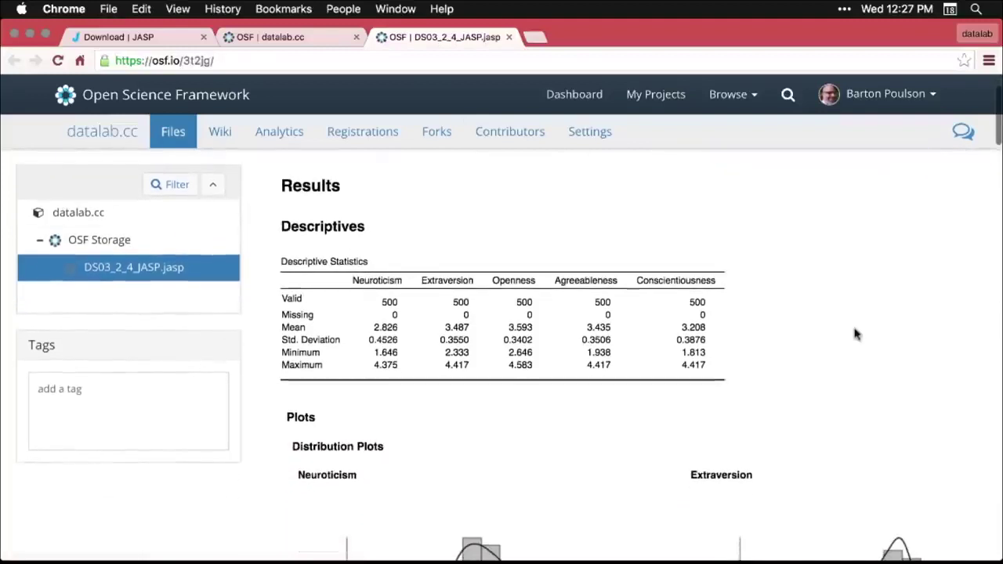
{"action": "scroll", "coordinate": [856, 333], "scroll_direction": "down", "scroll_amount": 10}
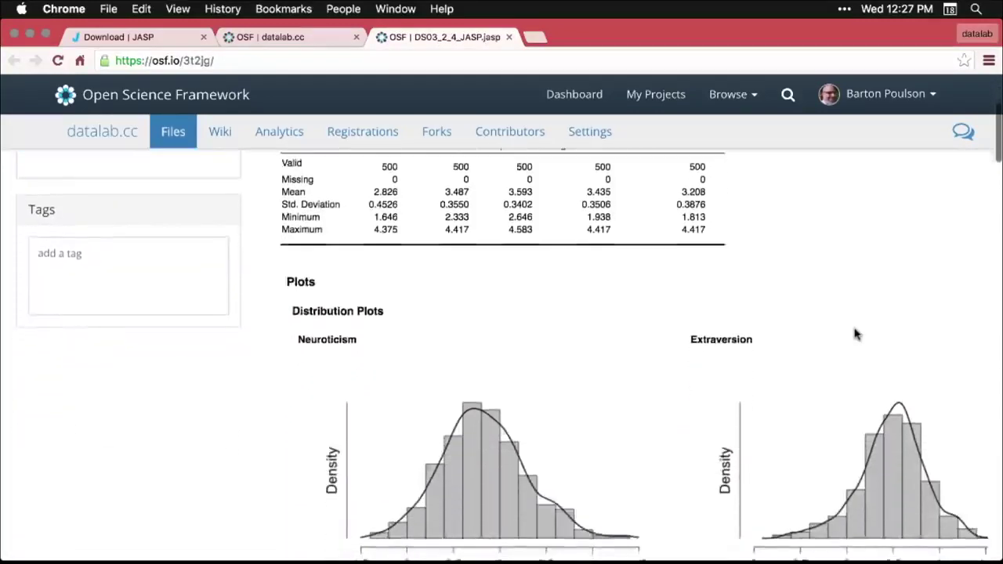
{"action": "scroll", "coordinate": [855, 334], "scroll_direction": "down", "scroll_amount": 5}
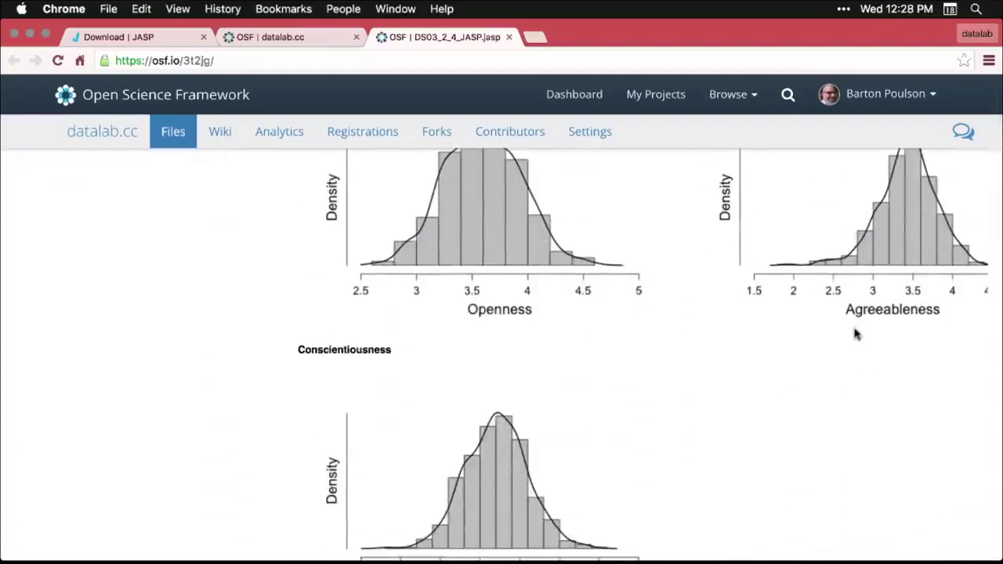
{"action": "scroll", "coordinate": [856, 334], "scroll_direction": "down", "scroll_amount": 15}
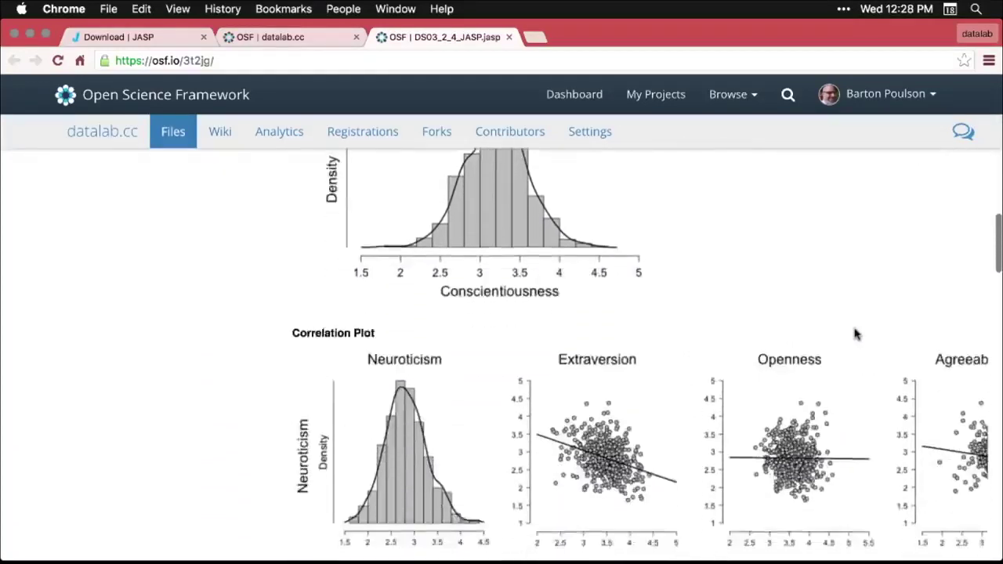
{"action": "scroll", "coordinate": [856, 334], "scroll_direction": "down", "scroll_amount": 6}
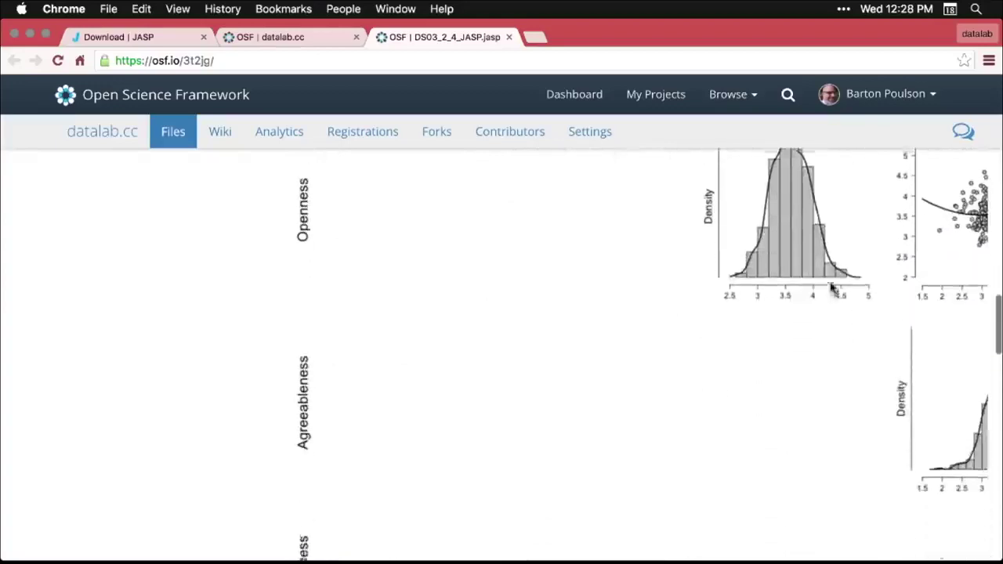
{"action": "scroll", "coordinate": [832, 281], "scroll_direction": "up", "scroll_amount": 20}
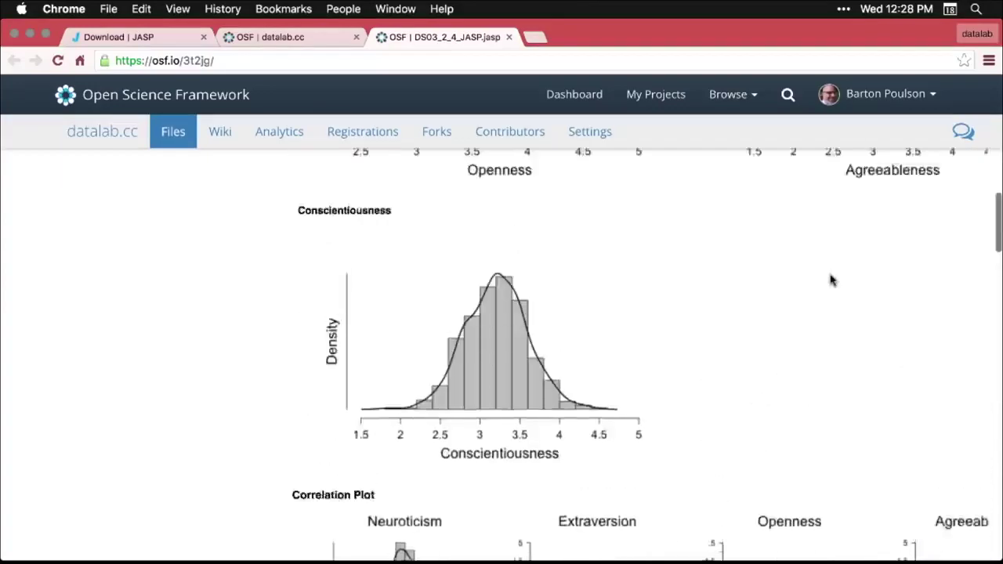
{"action": "scroll", "coordinate": [832, 281], "scroll_direction": "up", "scroll_amount": 8}
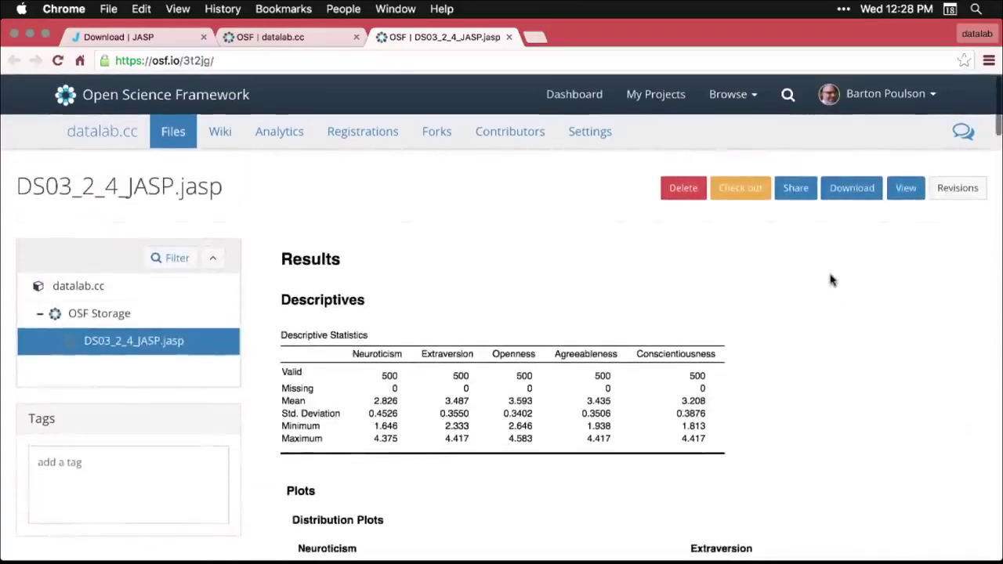